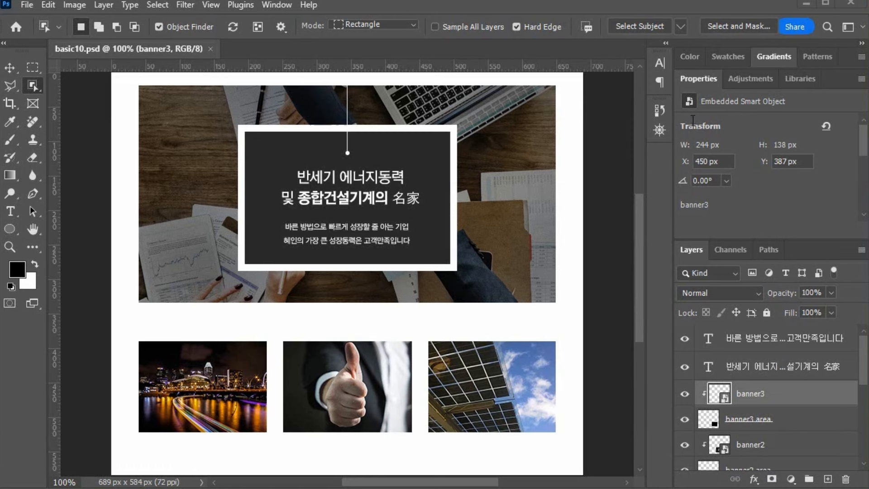
- Collapse the Properties panel so the layer list of basic10.psd gets more room
left_click(696, 78)
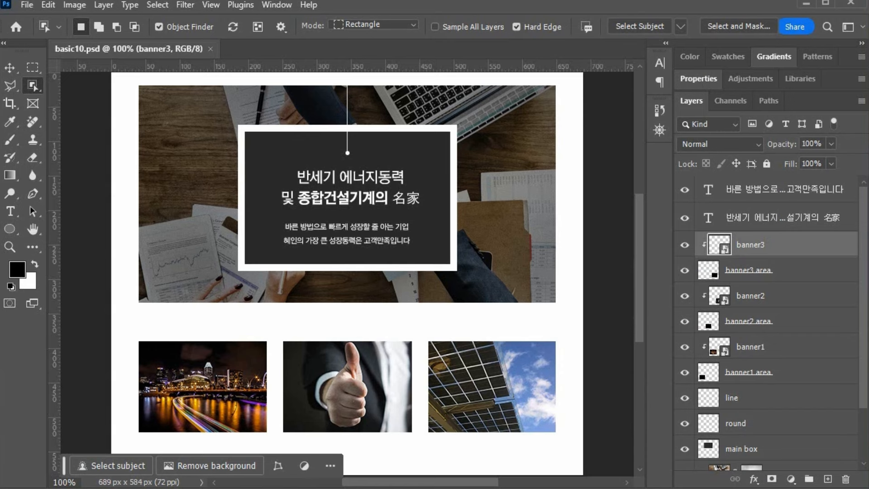
- Switch to File Explorer, browse from the 10강 folder through photoshop source to basic example, and return to Photoshop
key("alt+Tab")
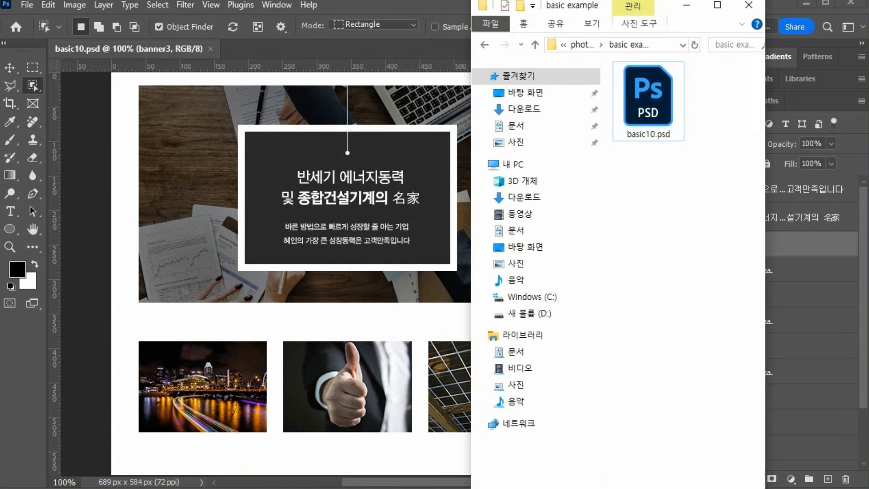
left_click(582, 45)
left_click(581, 45)
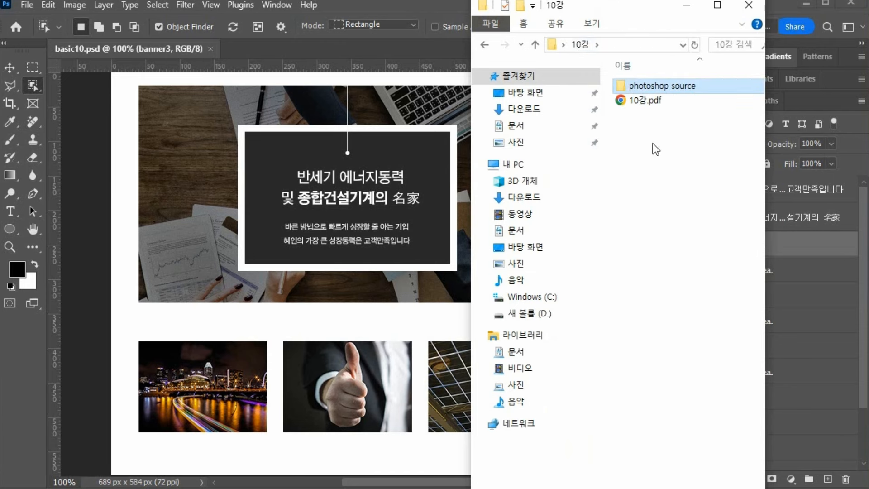
double_click(622, 87)
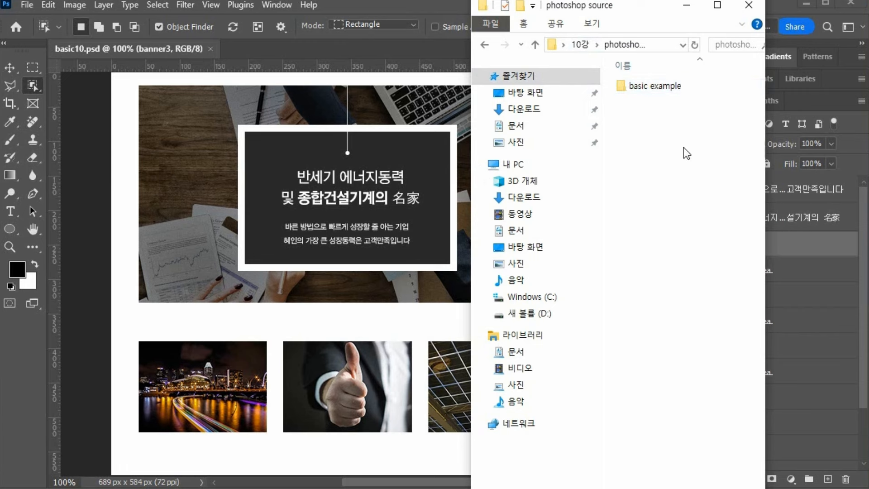
left_click(621, 86)
double_click(620, 85)
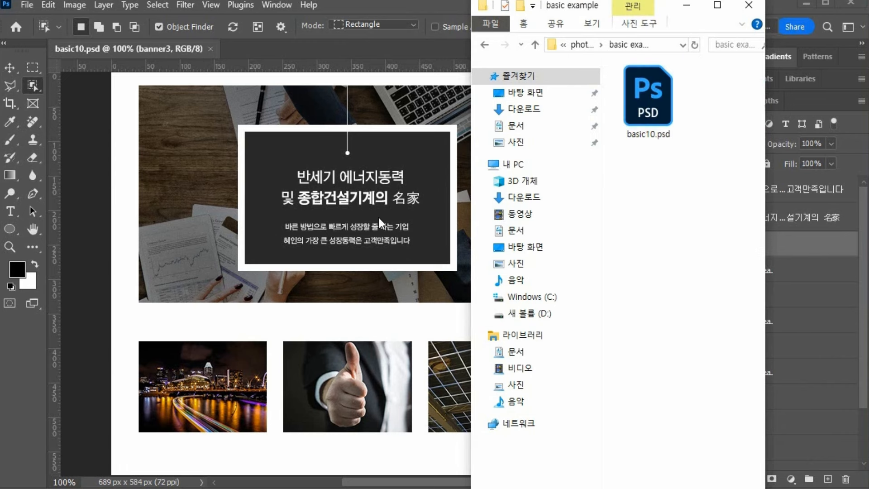
left_click(365, 234)
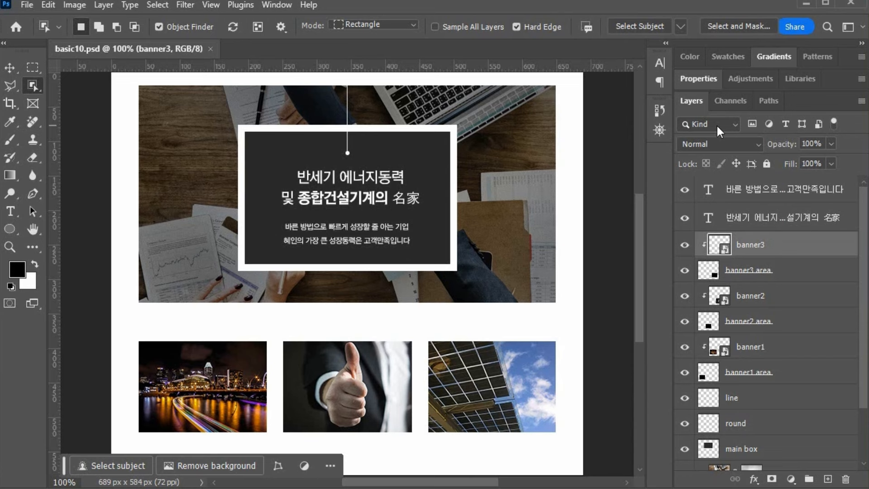
left_click(716, 125)
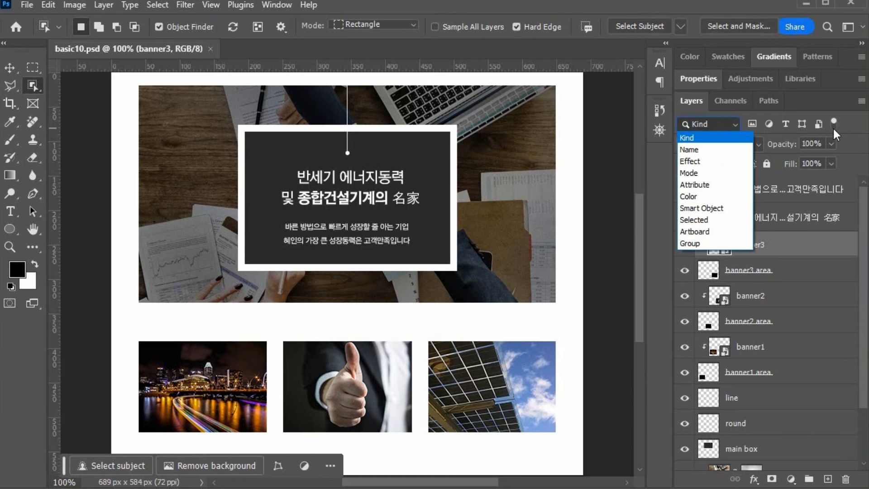
key("Escape")
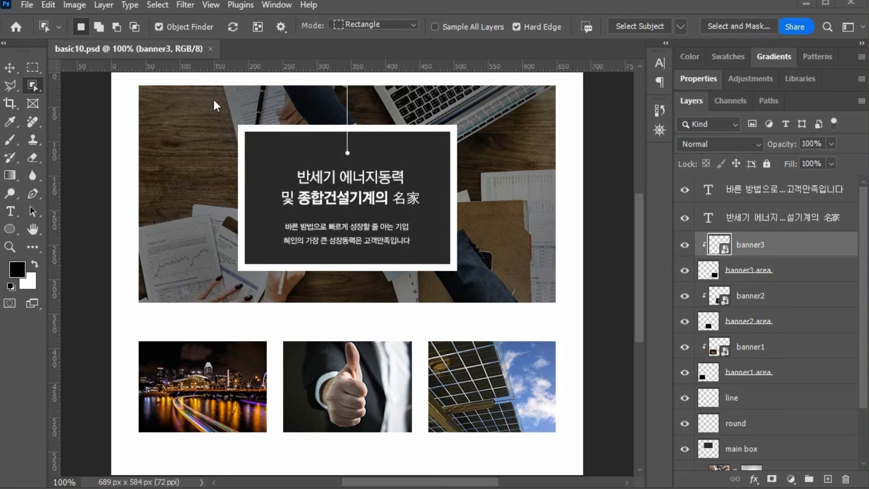
- Create a new document named example at 800 × 600 centimeters and close it again
left_click(29, 5)
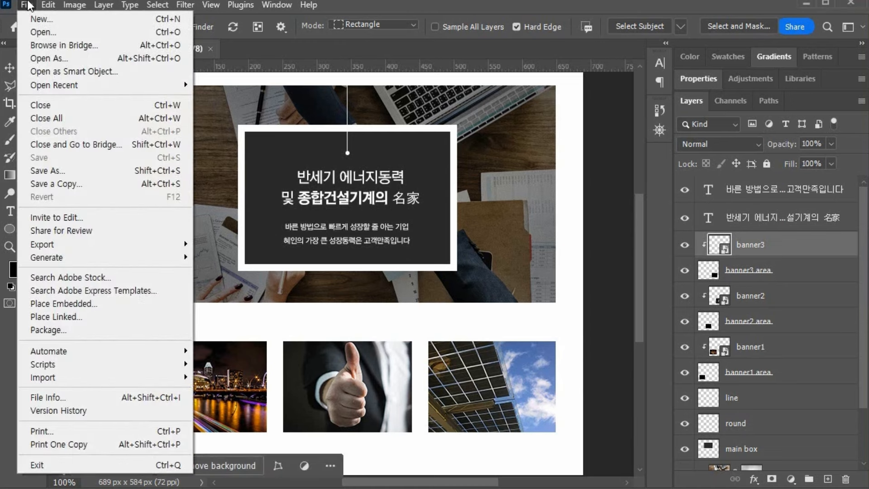
left_click(38, 21)
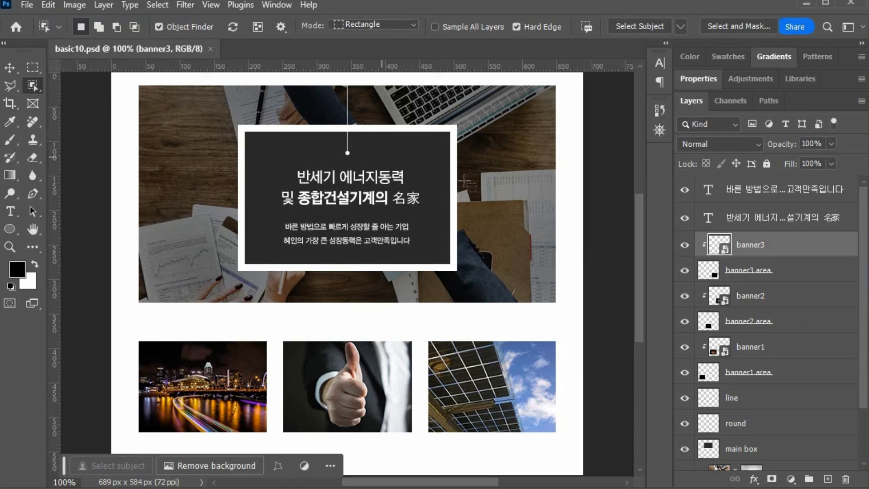
left_click(686, 175)
type("800")
key("Tab")
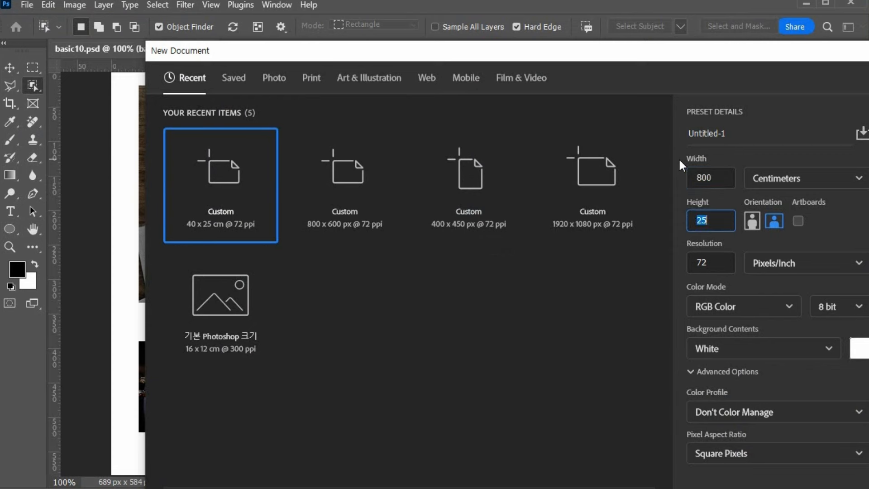
type("600")
left_click(681, 135)
type("ex")
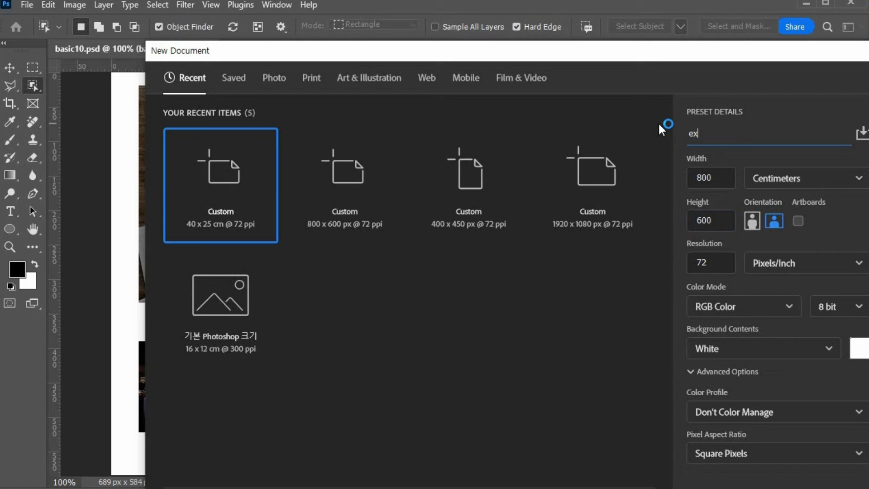
type("ample")
key("Return")
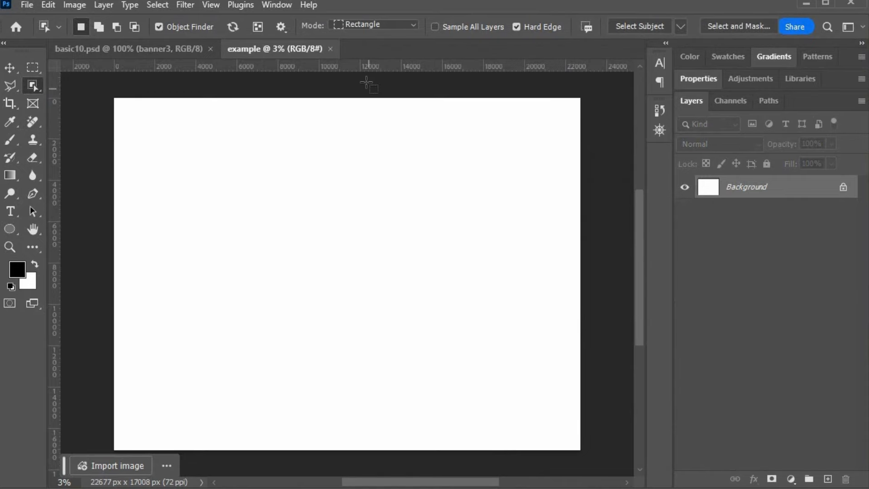
left_click(330, 49)
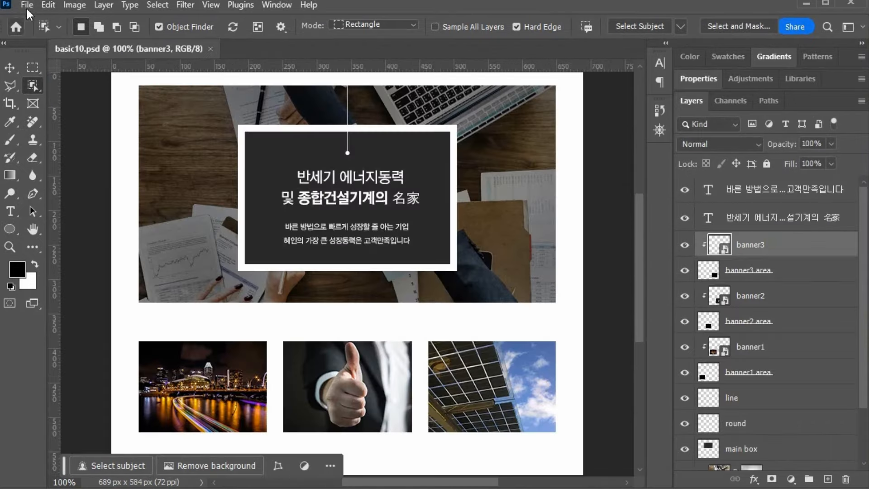
- Recreate the 800 × 600 centimeter document named example and inspect its canvas at 100% and fitted to the window
left_click(27, 4)
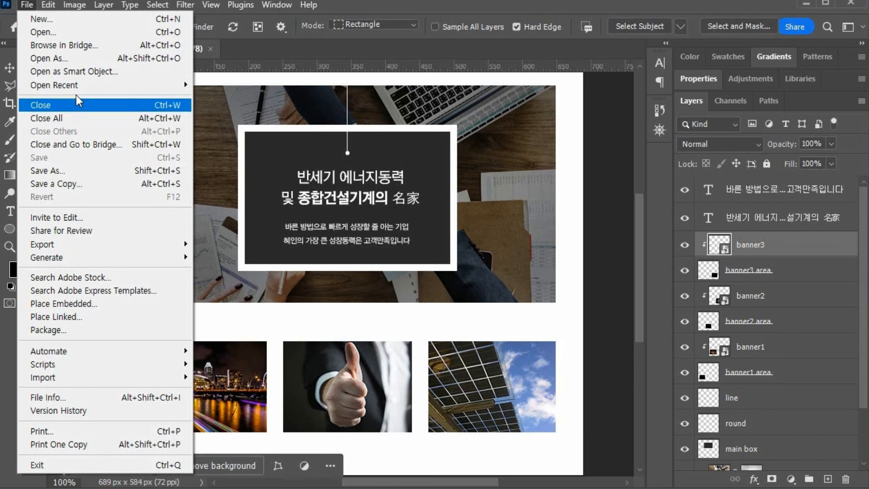
left_click(70, 19)
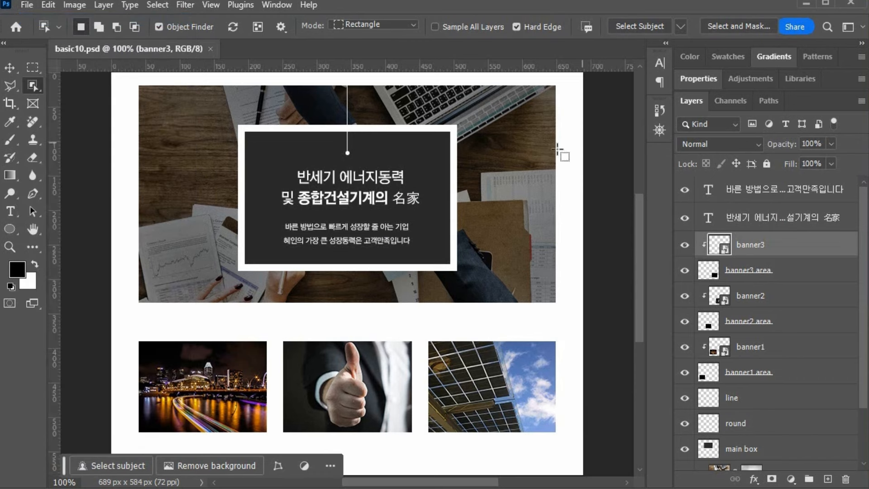
left_click(27, 5)
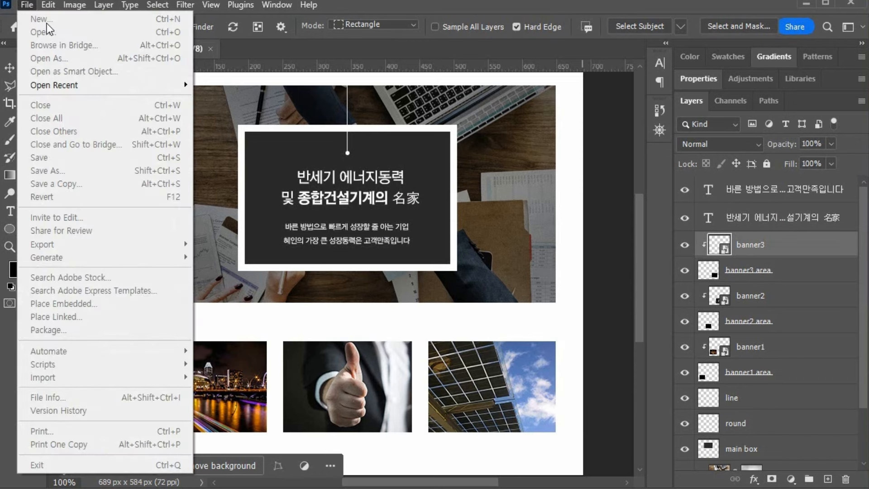
key("ctrl+n")
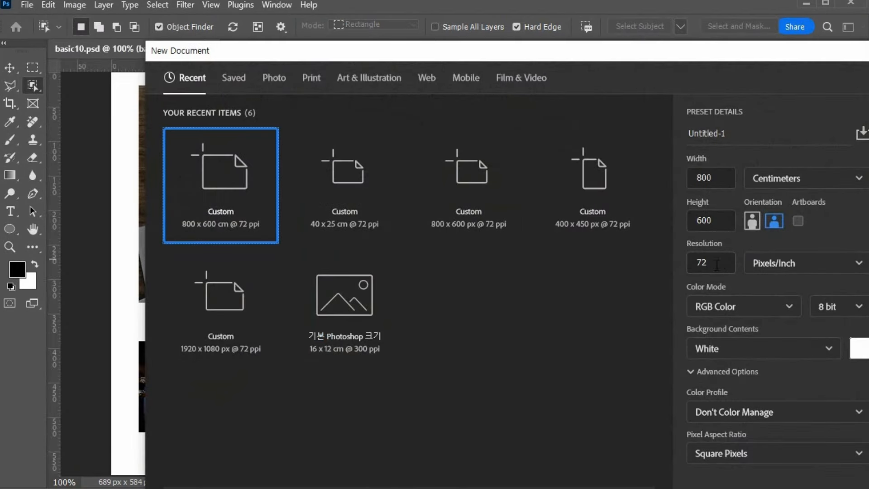
left_click(736, 130)
key("ctrl+a")
type("example")
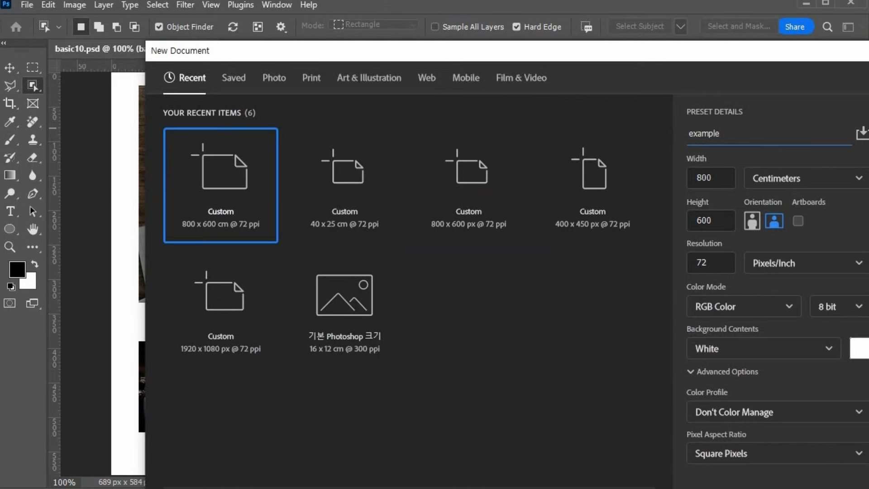
key("Return")
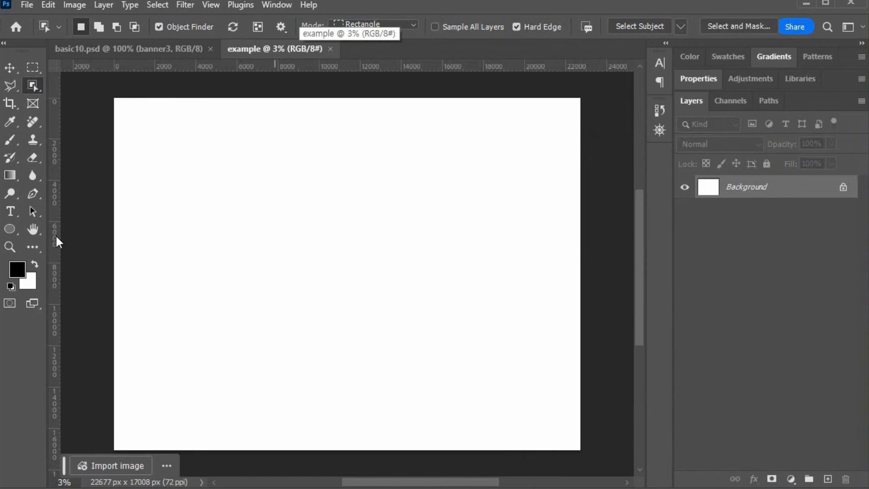
double_click(10, 245)
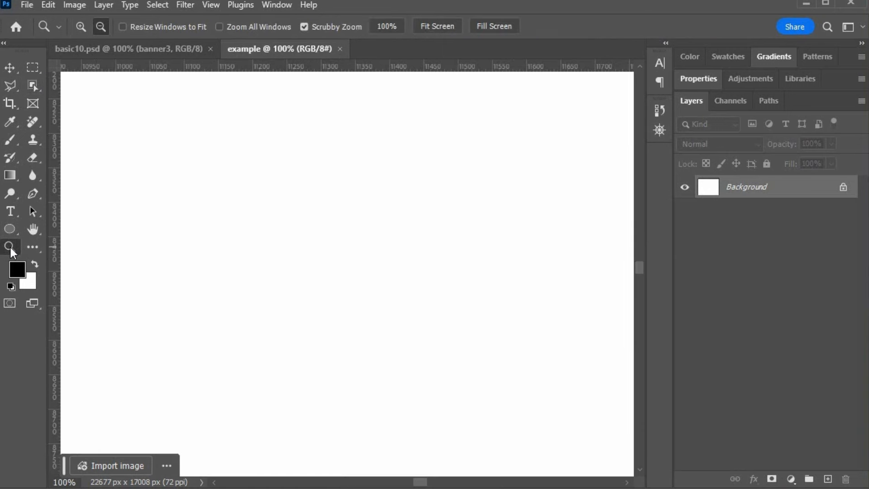
double_click(34, 232)
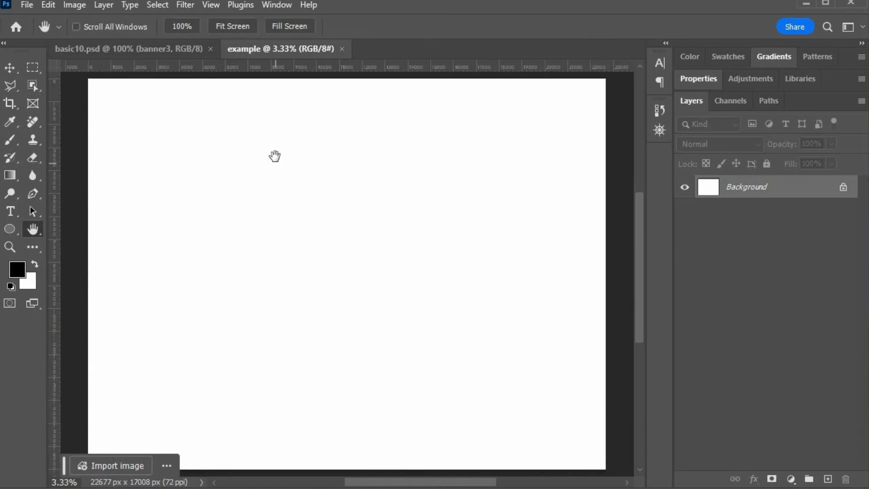
- Set up a new document measured in pixels, 800 wide and 600 high
left_click(27, 4)
left_click(49, 20)
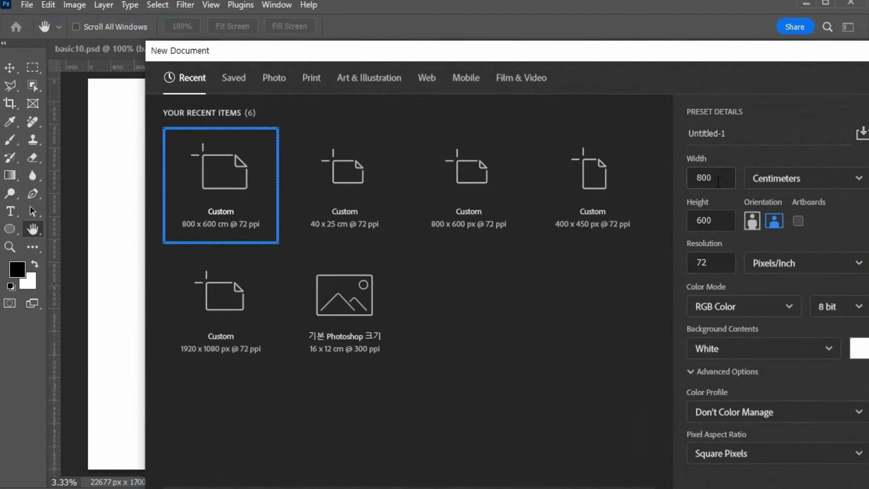
left_click(812, 179)
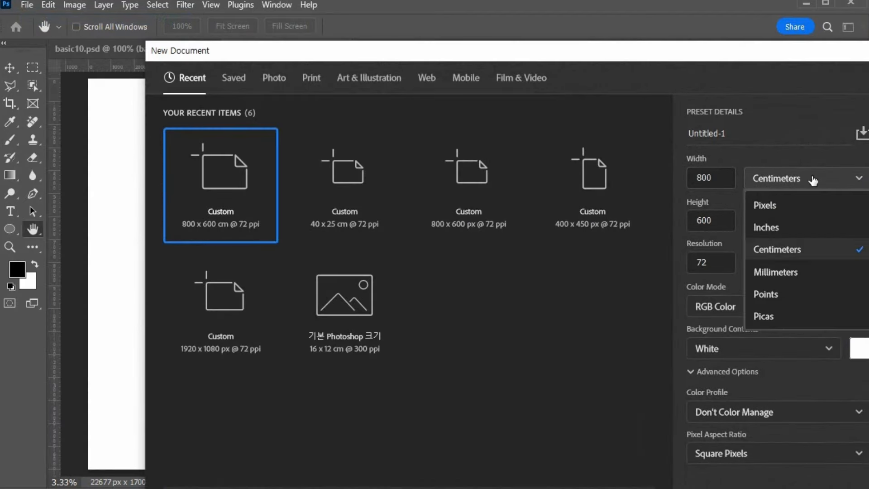
left_click(810, 205)
double_click(728, 181)
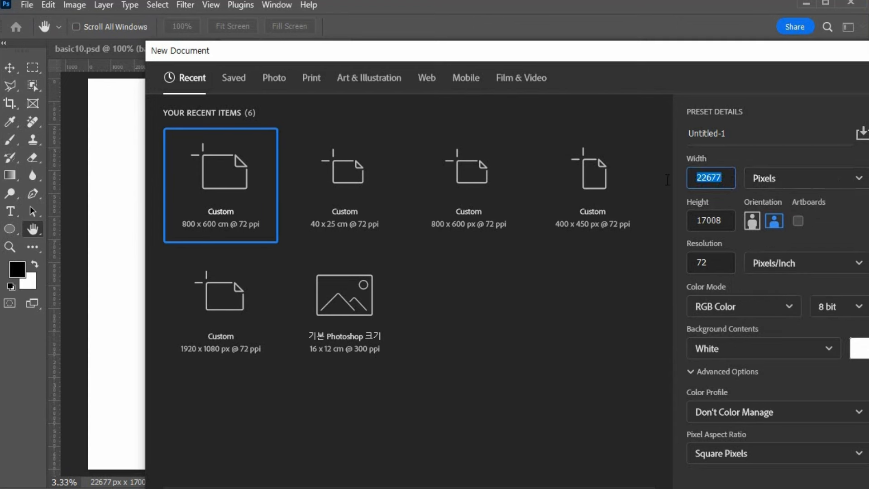
type("800")
key("Tab")
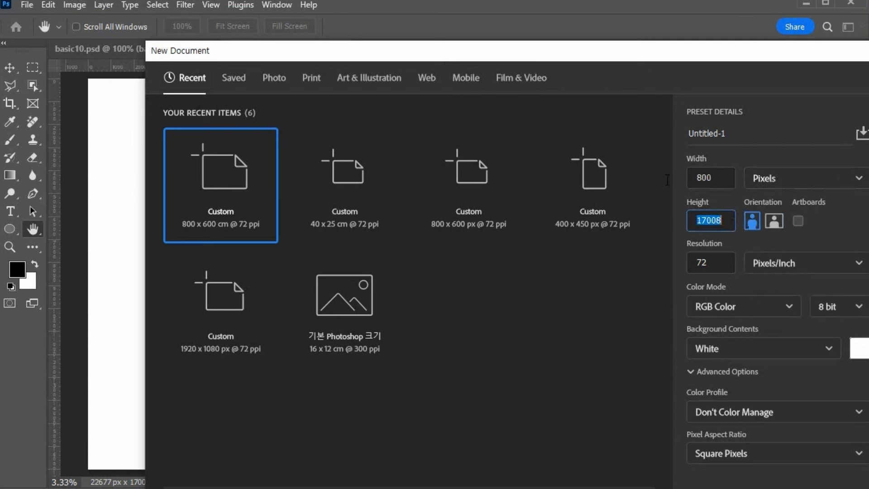
type("600")
- Name the new 800 × 600 pixel document example, create it, and close the oversized centimeter document
left_click_drag(753, 131, 674, 135)
type("e")
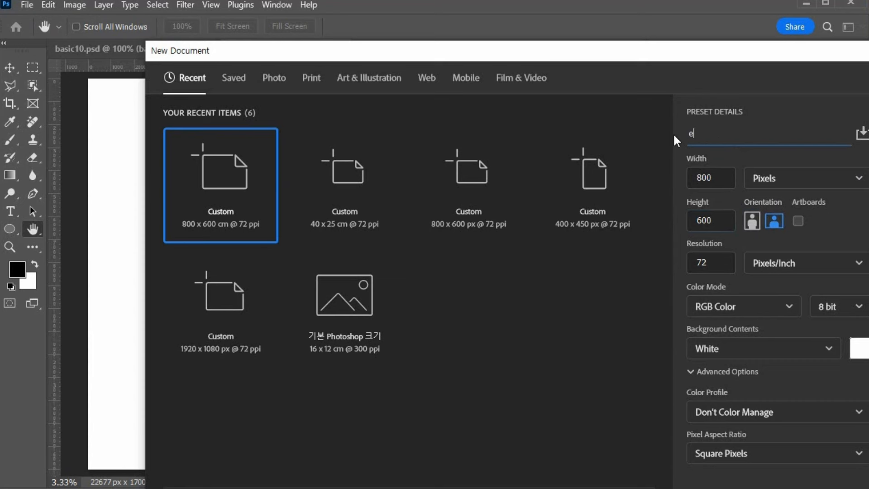
type("xample")
key("Return")
left_click(341, 49)
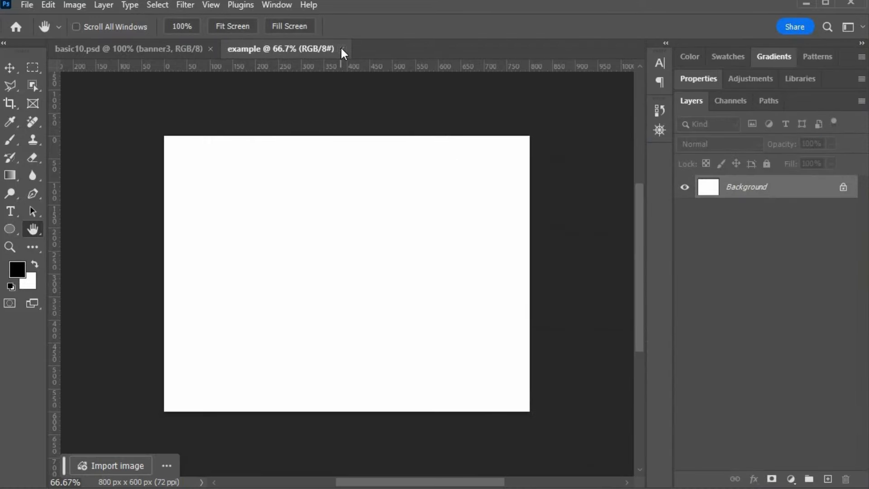
double_click(31, 228)
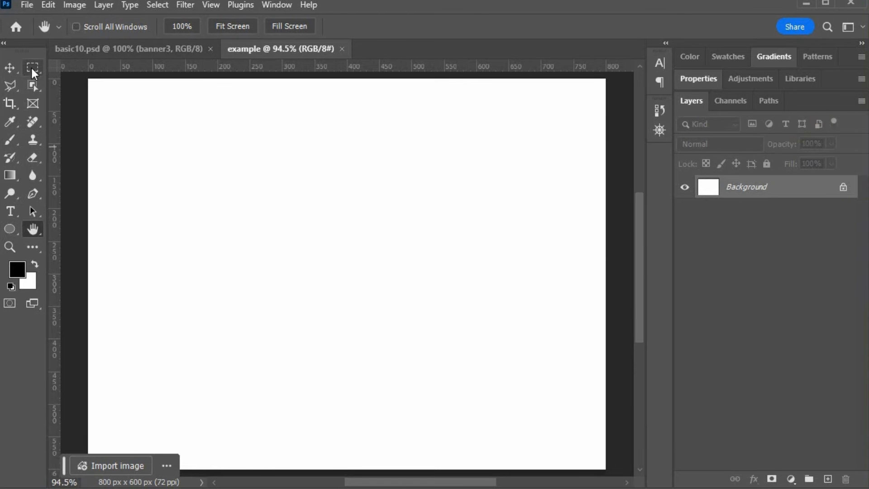
- Switch to File Explorer, look at the contents of the 10강 folder, and return to Photoshop
key("alt+Tab")
left_click(582, 45)
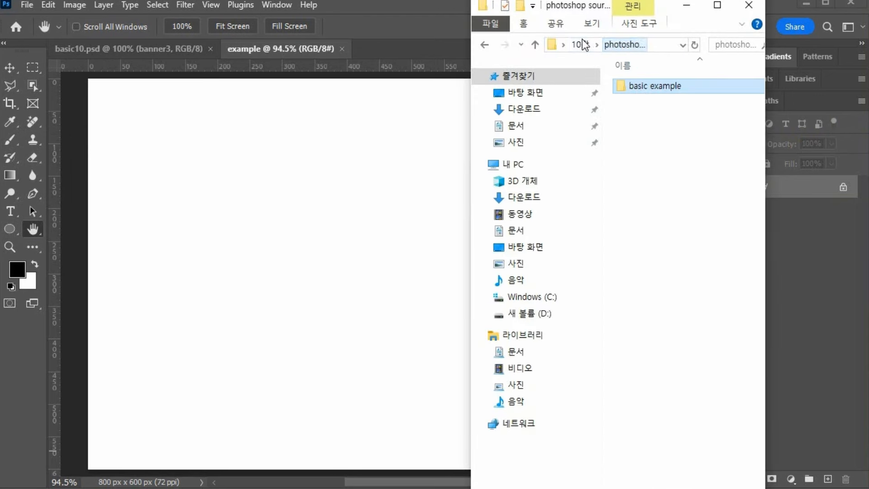
left_click(577, 45)
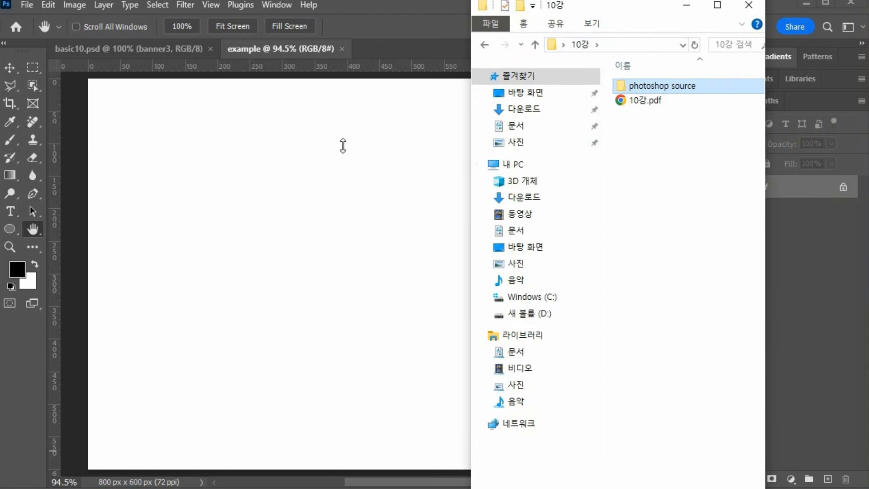
left_click(336, 167)
- Examine the layer stack of basic10.psd down to the Background and select the main box layer
left_click(94, 52)
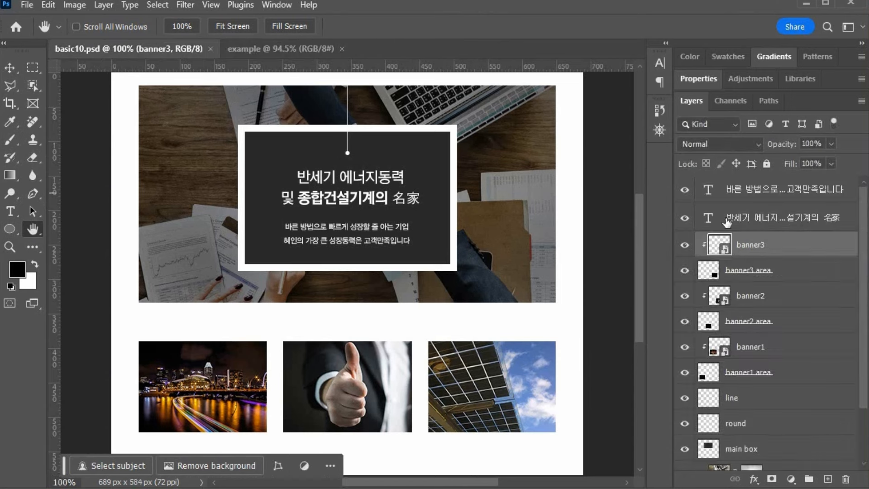
scroll(796, 362, "down", 3)
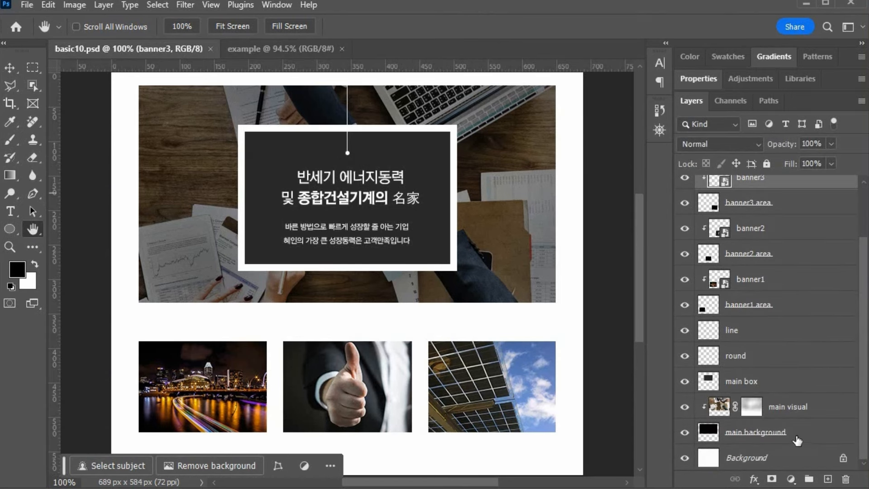
left_click(795, 387)
- In the example document, create a new layer holding a black square about 245 px wide near the canvas's upper middle, and clear the selection
left_click(243, 51)
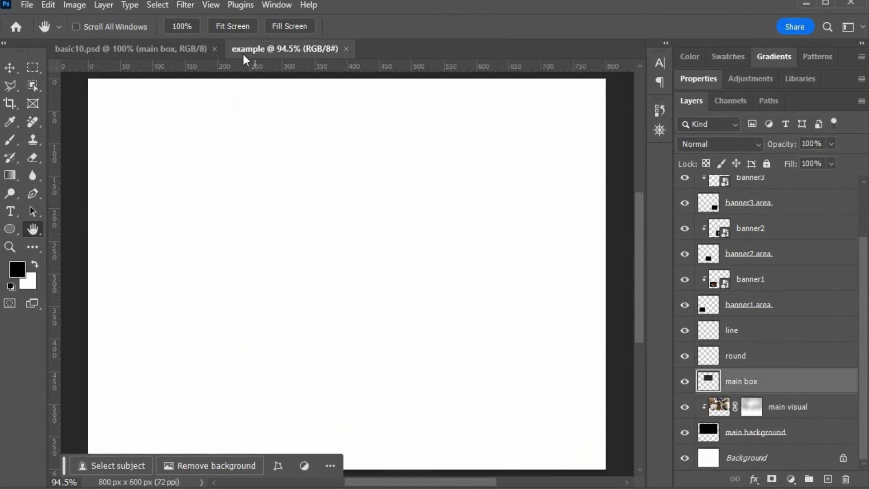
left_click(39, 65)
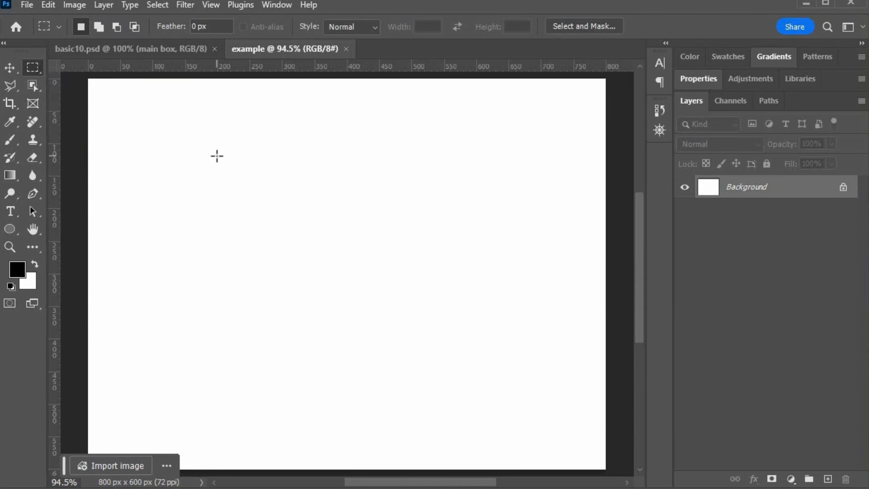
left_click_drag(241, 151, 444, 307)
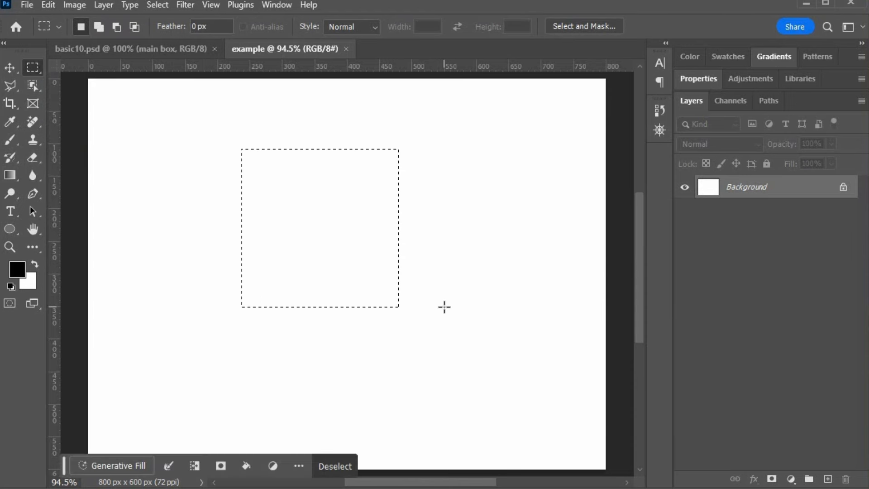
left_click(829, 480)
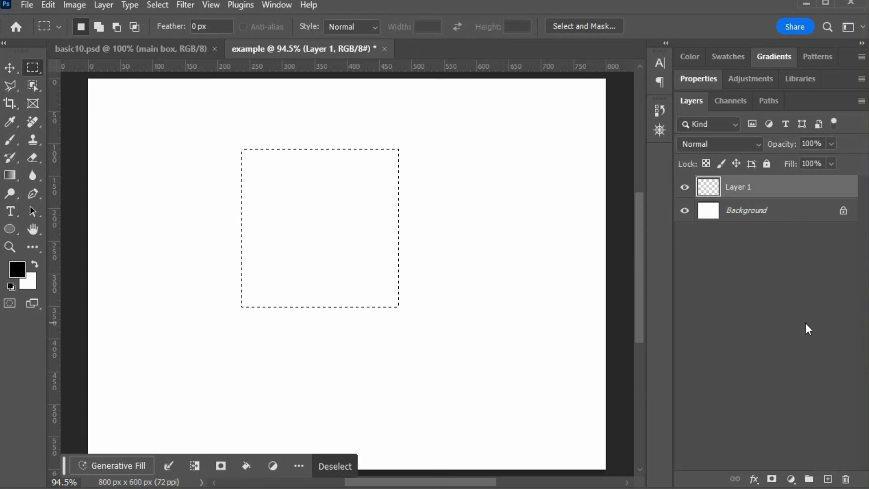
key("alt+BackSpace")
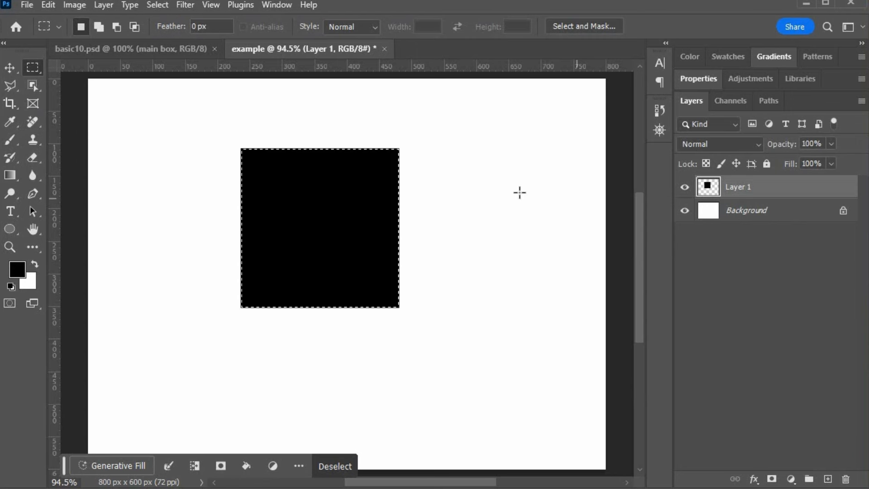
key("ctrl+d")
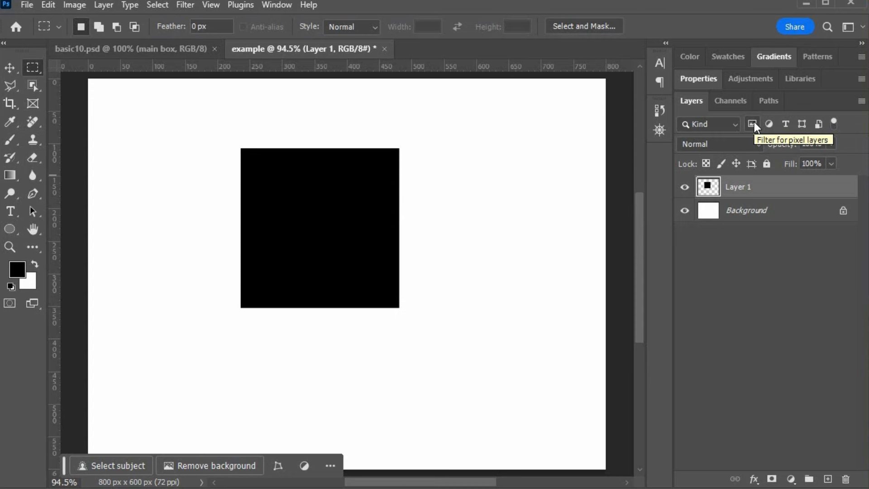
- Rename the black square's layer as pixel layer
double_click(742, 185)
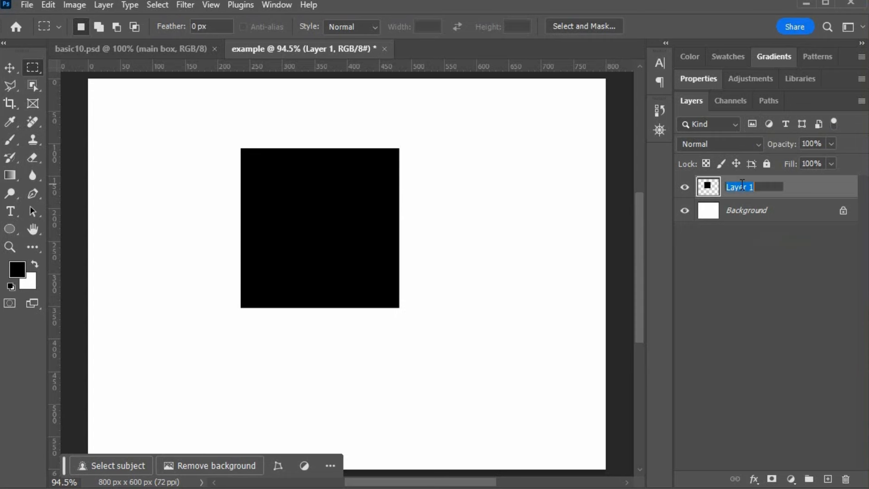
type("pixel")
type("l layer")
key("Return")
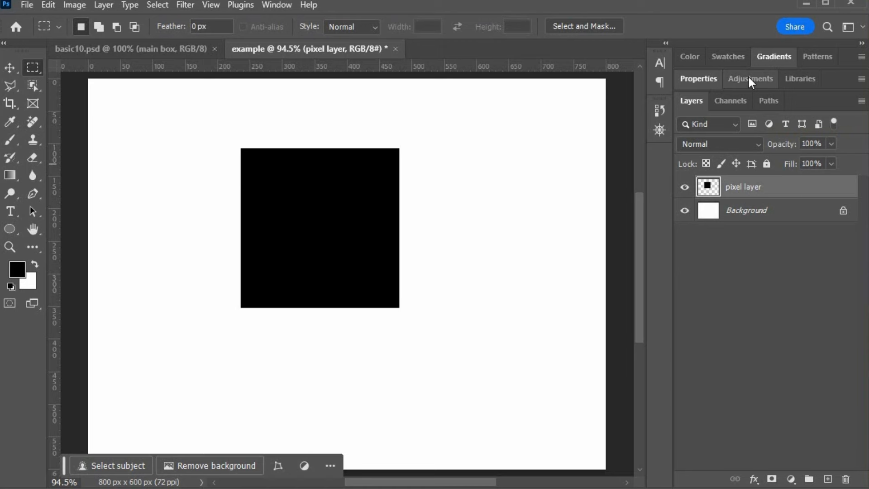
- Dock the Layers panel in its own column and show the Adjustments panel enlarged down to the Curves entry
left_click_drag(690, 103, 665, 127)
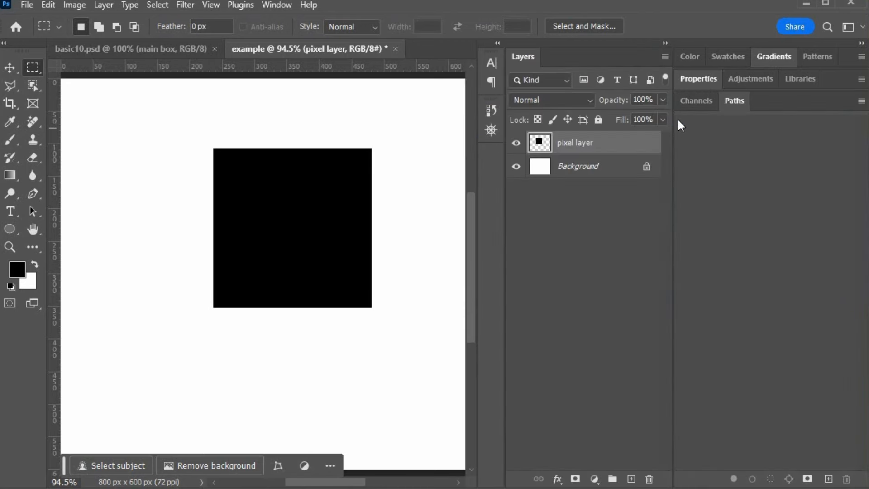
left_click(745, 81)
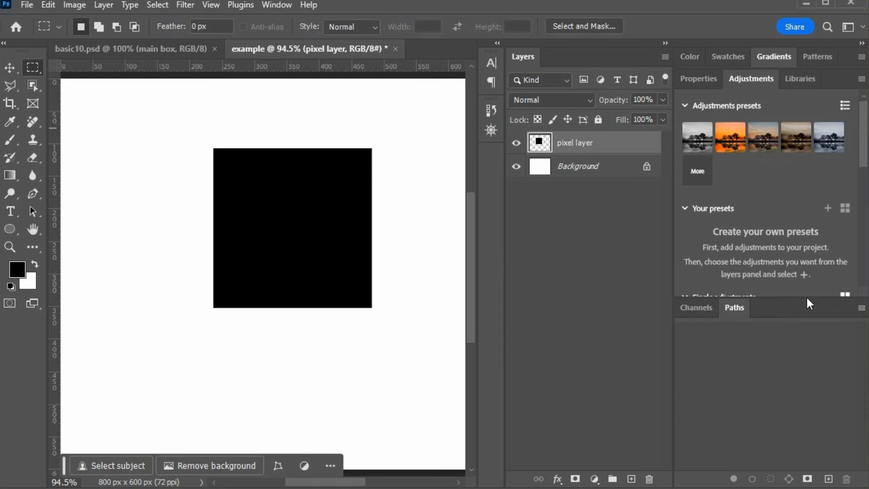
left_click_drag(806, 297, 810, 383)
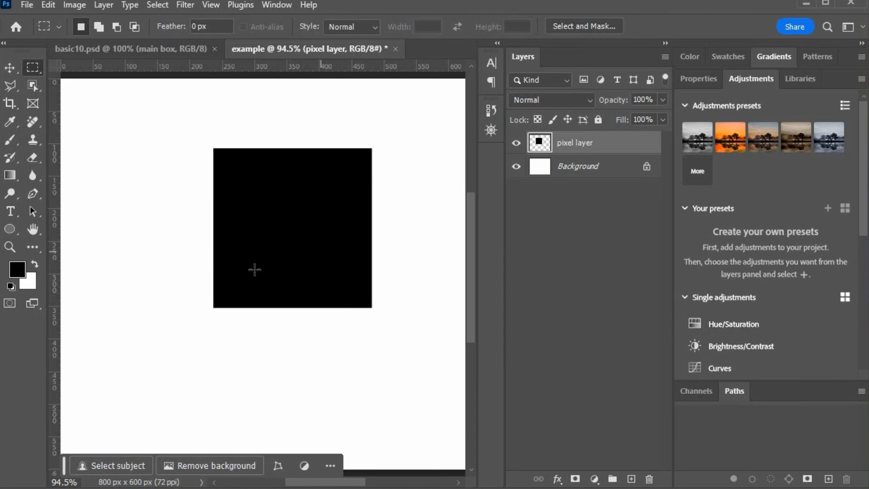
- Fill the square on pixel layer with light blue 00d2ff while its transparent pixels are locked, and release the lock
left_click(537, 119)
left_click(21, 273)
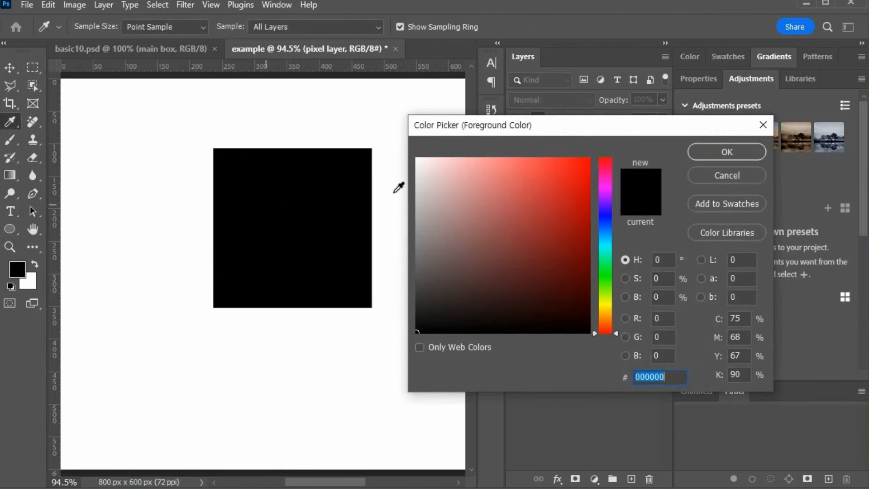
left_click_drag(604, 304, 607, 240)
left_click(721, 154)
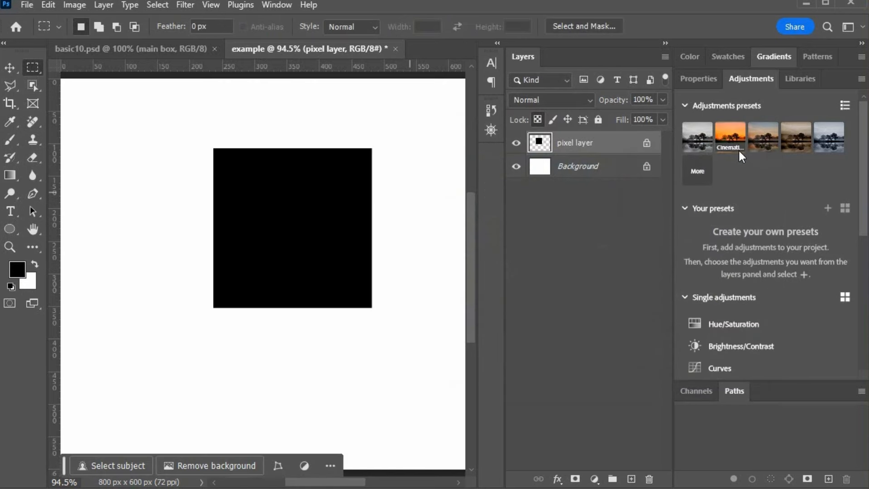
left_click(594, 142)
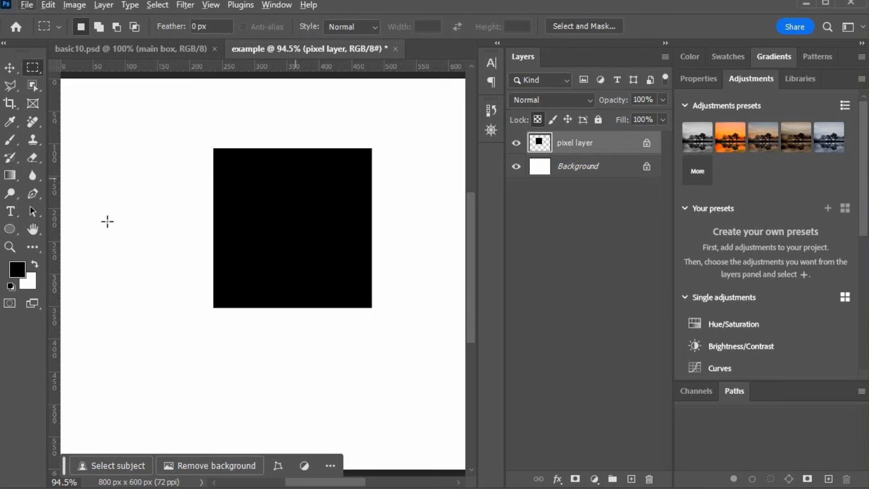
left_click(18, 270)
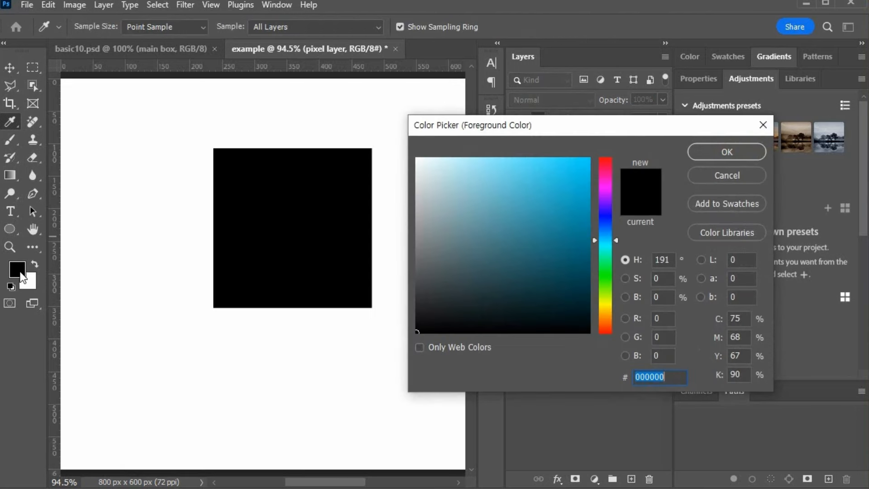
left_click(588, 159)
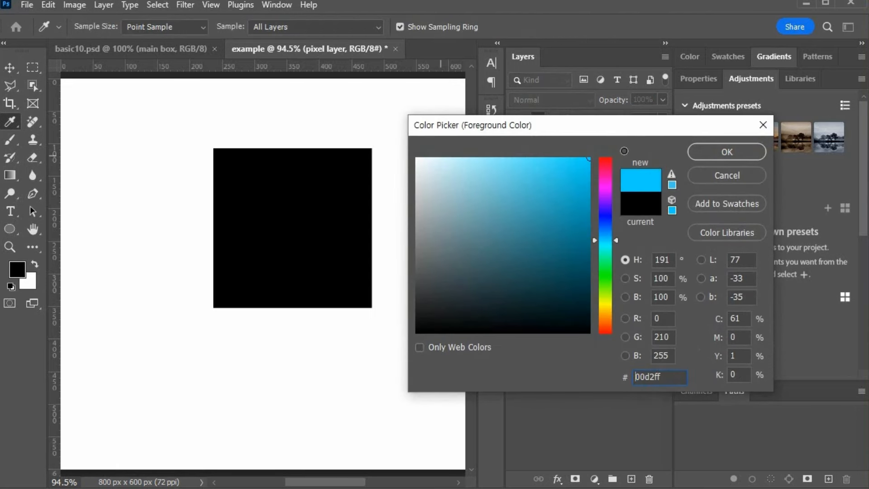
left_click(718, 151)
key("alt+BackSpace")
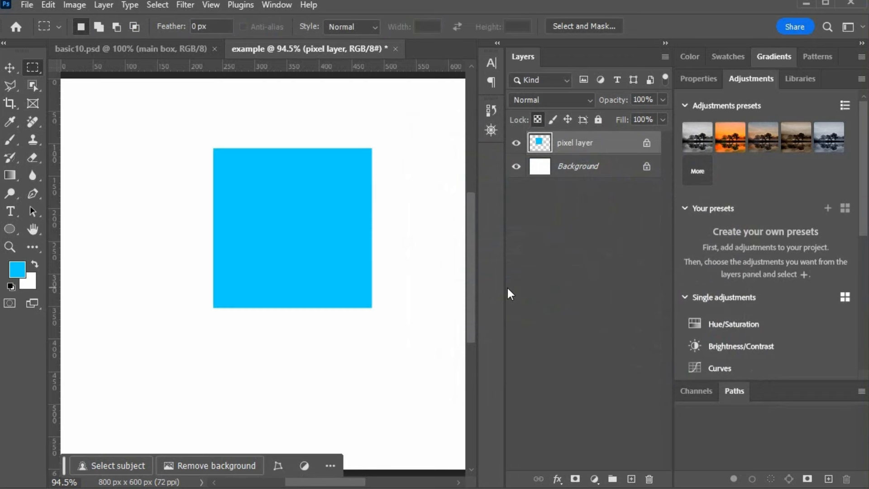
left_click(538, 120)
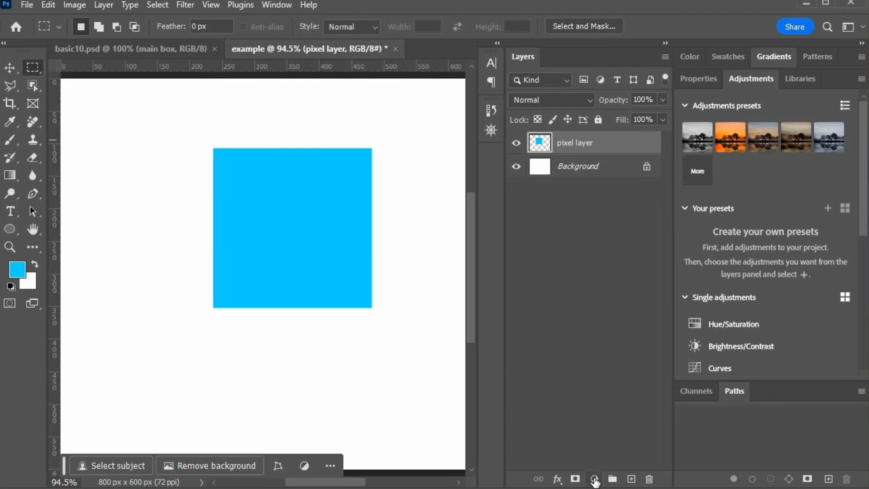
- Add a Color Balance adjustment layer above pixel layer
left_click(594, 479)
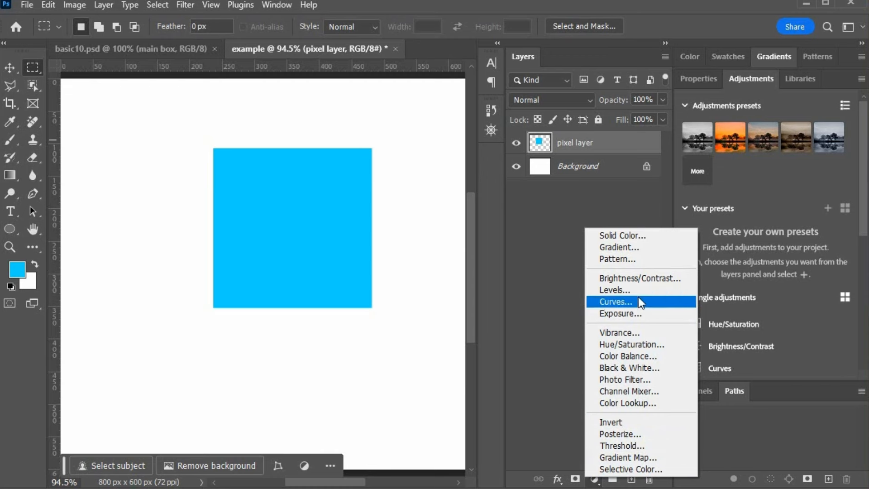
left_click(641, 355)
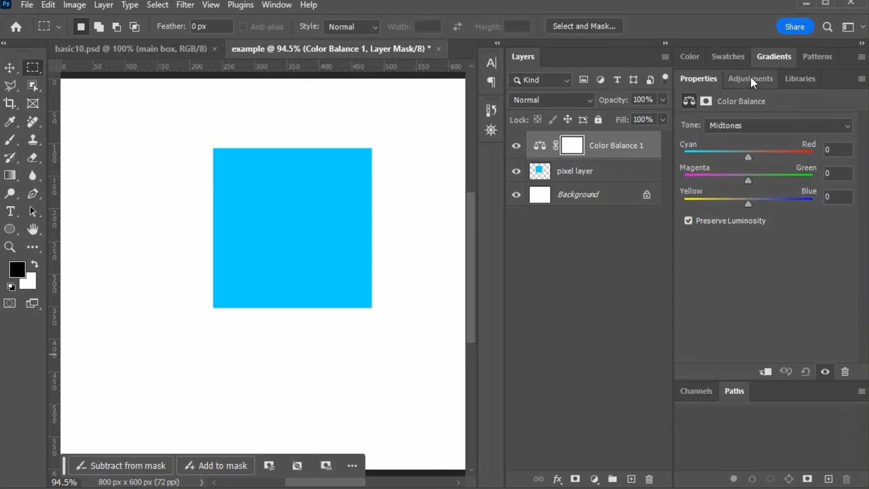
left_click(594, 478)
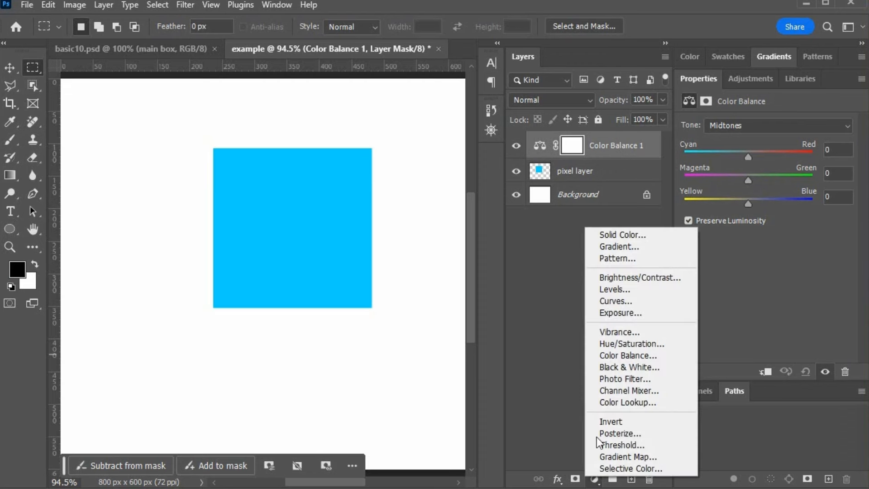
left_click(628, 145)
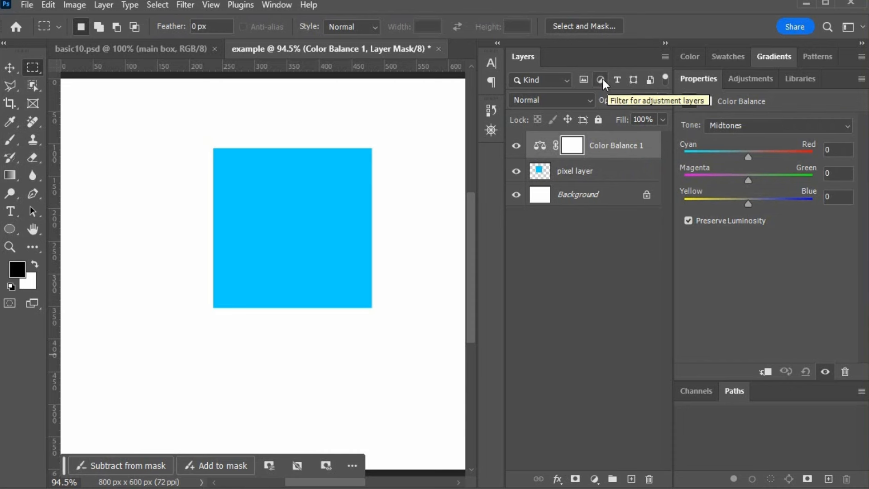
- Rename the Color Balance layer as adjustment layer and set its midtones to Cyan–Red -100 and Magenta–Green -35
left_click(614, 151)
double_click(614, 149)
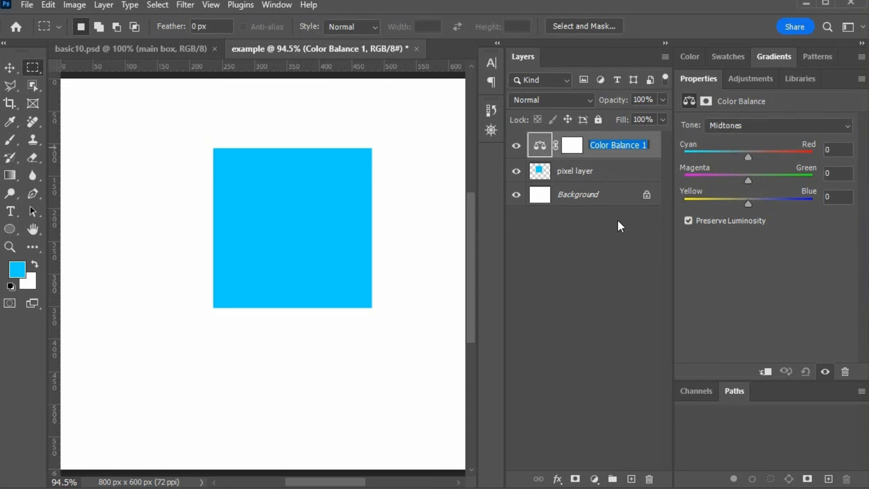
type("ad")
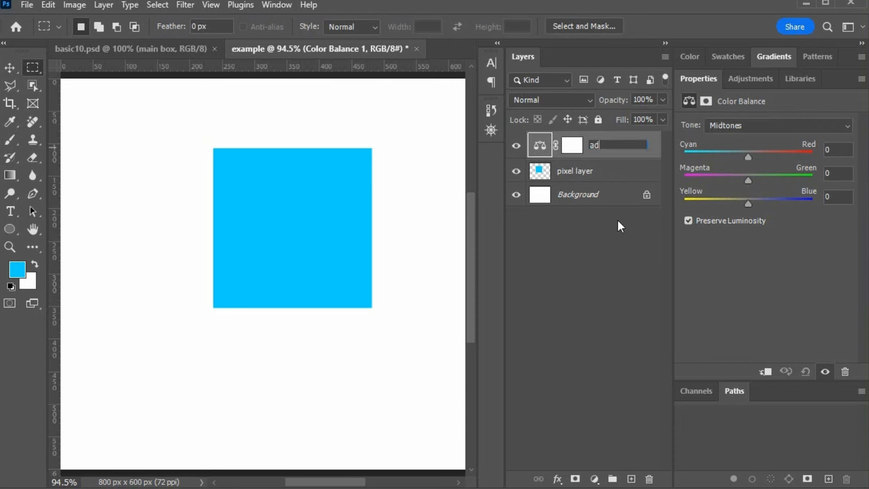
type("justment layer")
key("Return")
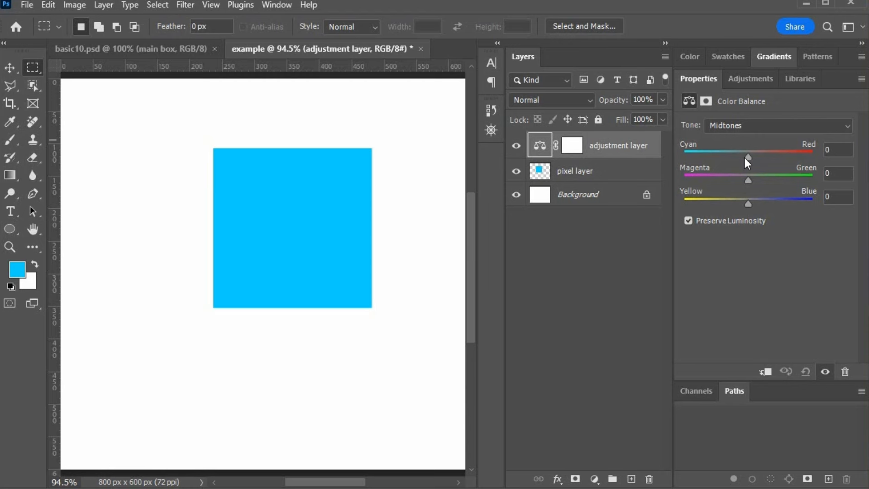
left_click_drag(747, 156, 678, 151)
left_click_drag(748, 180, 725, 179)
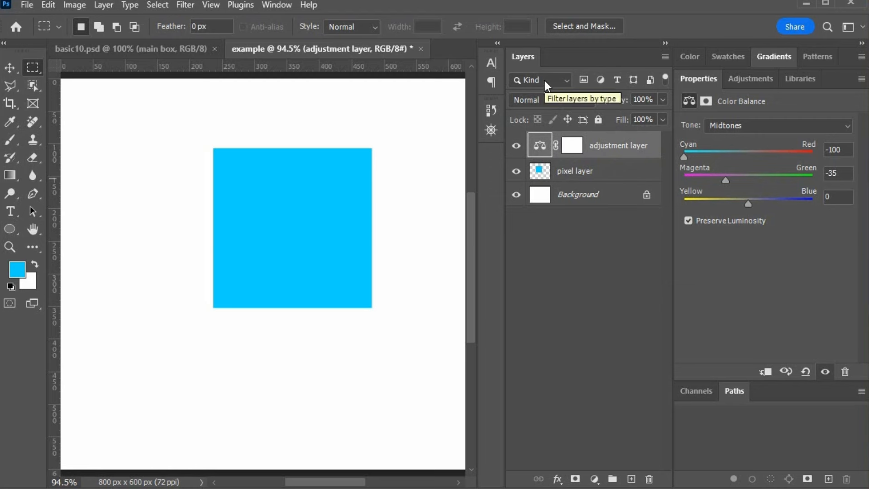
- Compare the layer list filtered by pixel layers and by adjustment layers, and return to the unfiltered list with filtering enabled
left_click(584, 80)
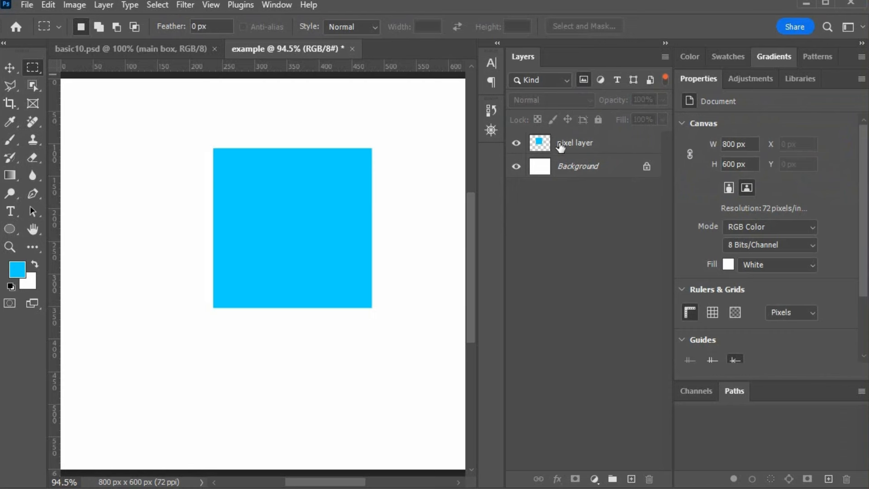
left_click(598, 80)
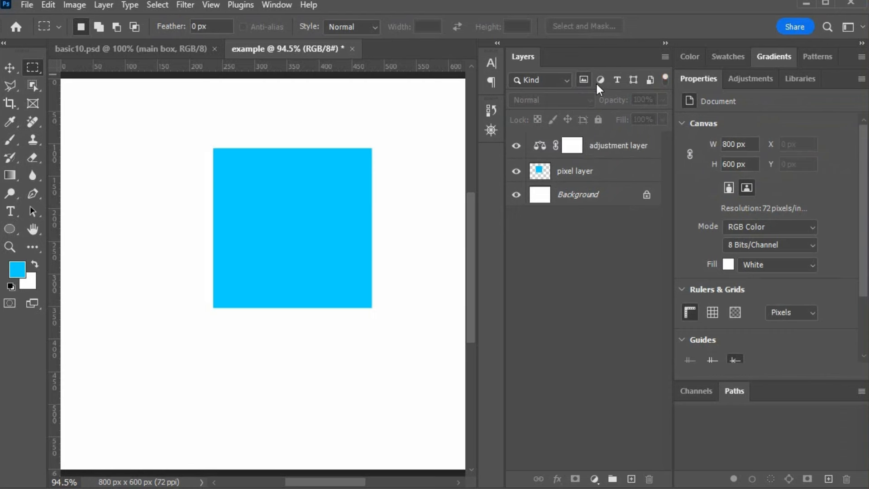
left_click(599, 79)
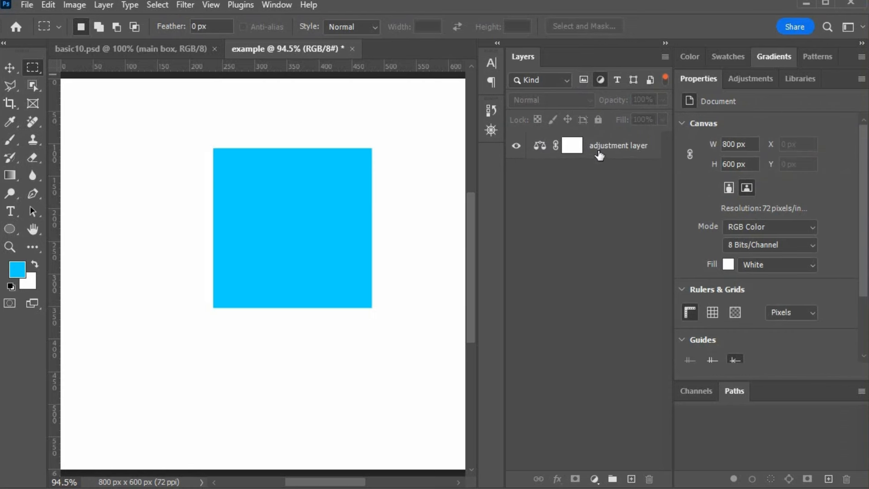
left_click(585, 80)
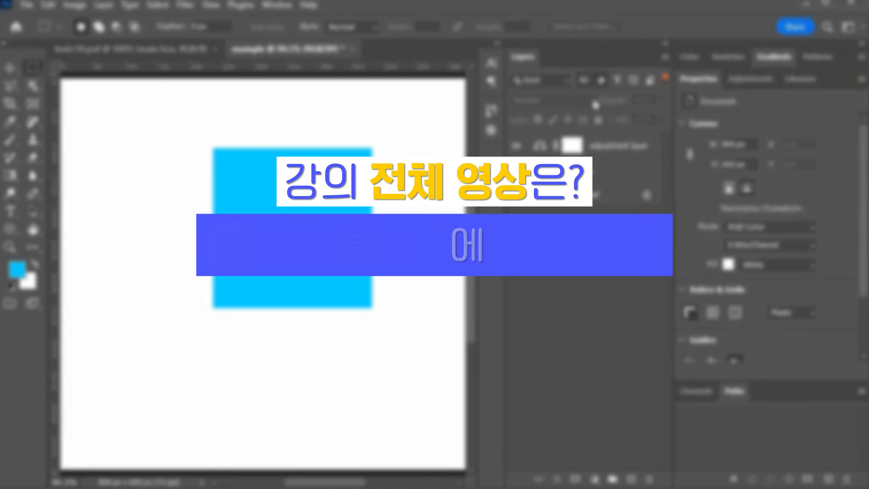
left_click(602, 81)
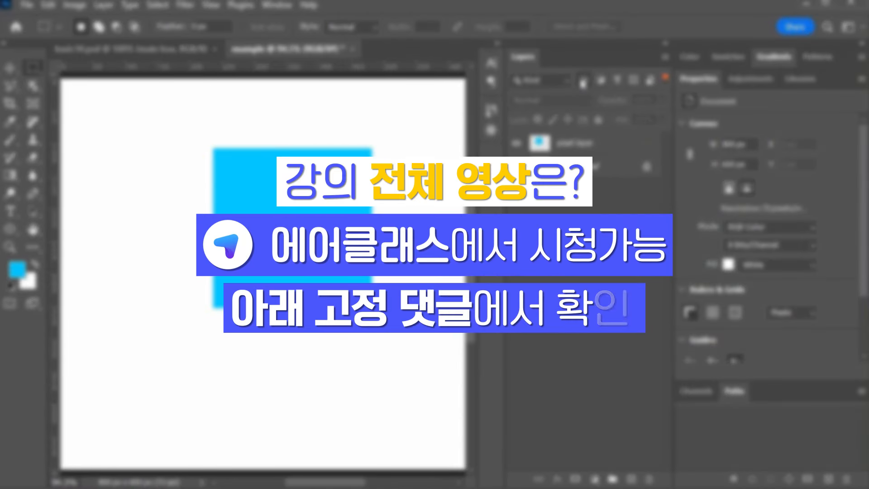
left_click(583, 80)
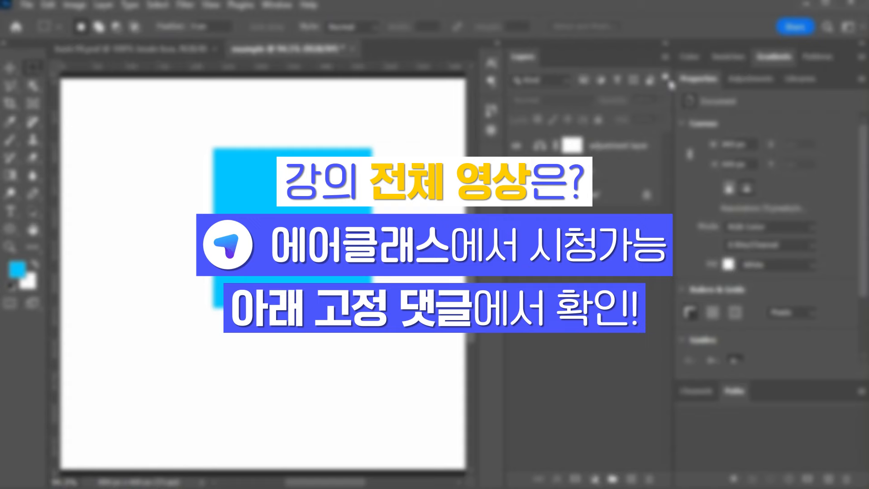
left_click(665, 81)
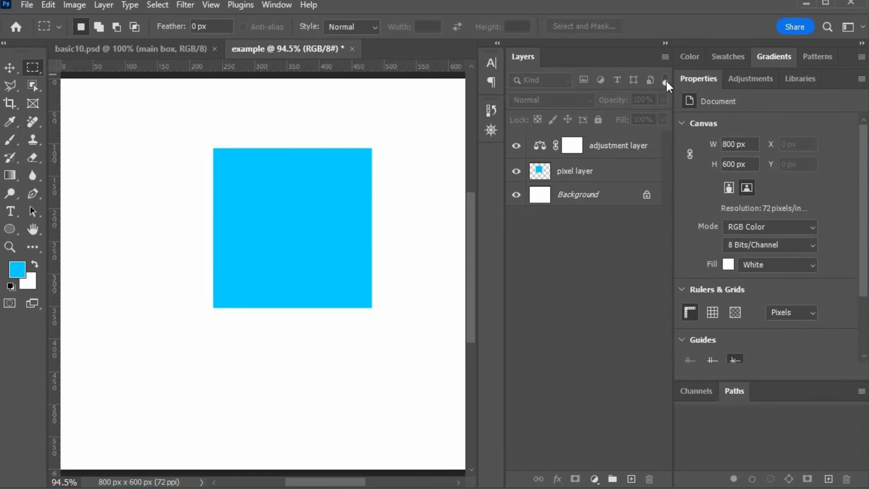
left_click(666, 81)
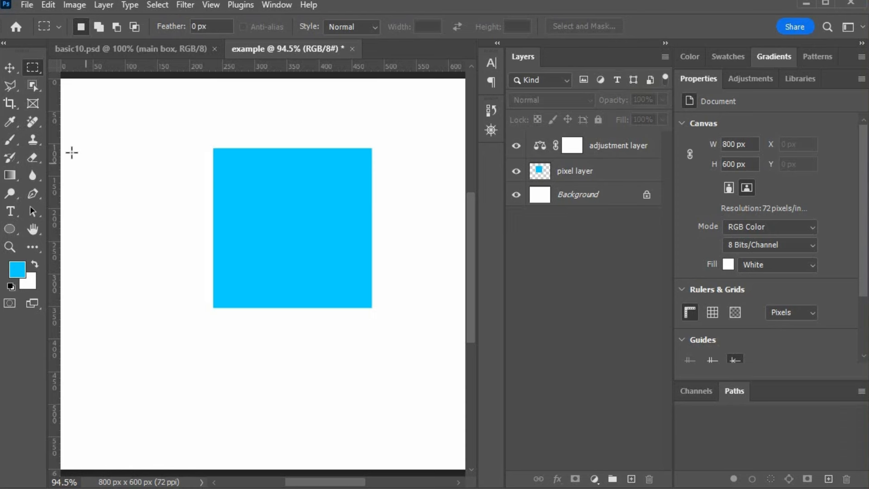
- Set the Horizontal Type tool's font to Noto Sans KR
left_click(10, 211)
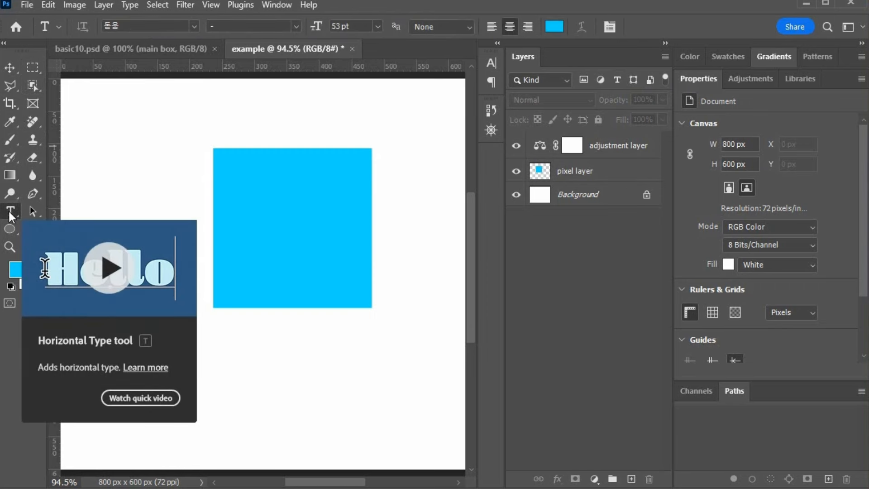
left_click(193, 26)
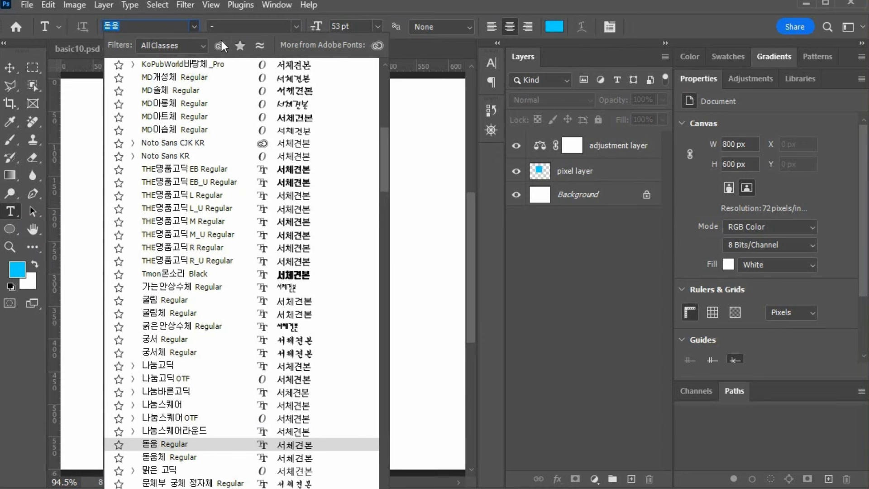
left_click(245, 46)
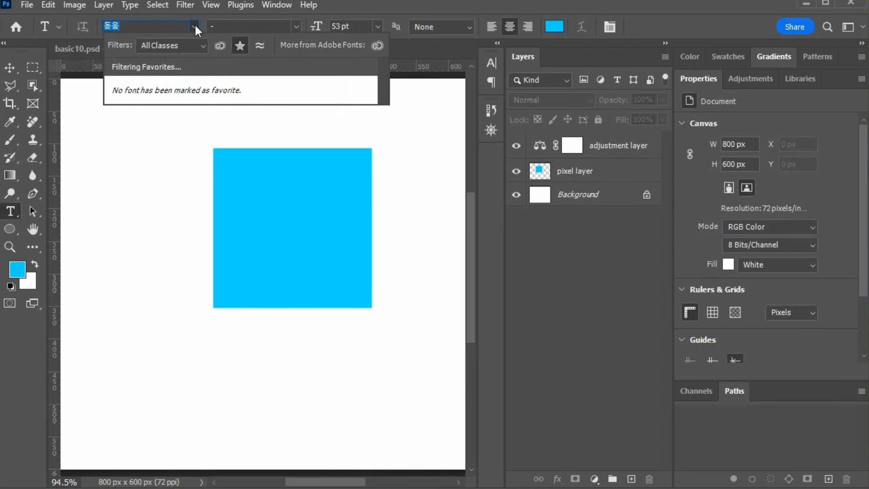
left_click(240, 46)
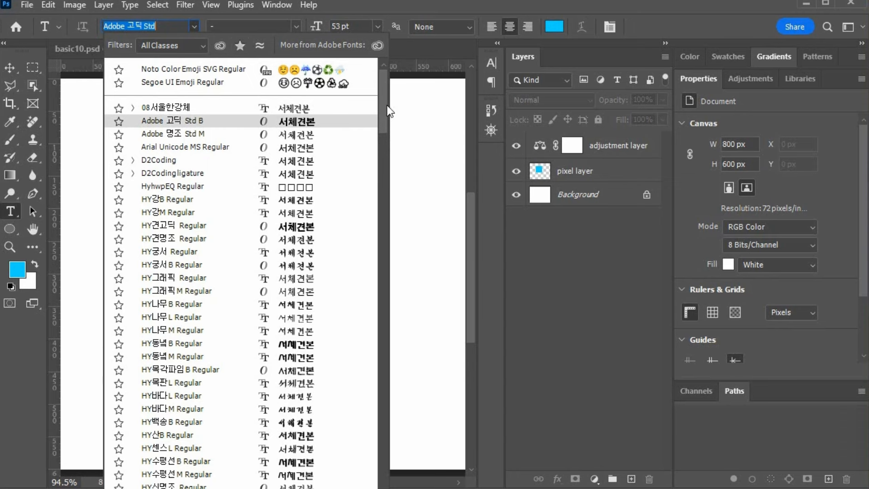
mouse_move(386, 109)
left_mouse_down()
mouse_move(390, 176)
mouse_move(392, 101)
left_mouse_up()
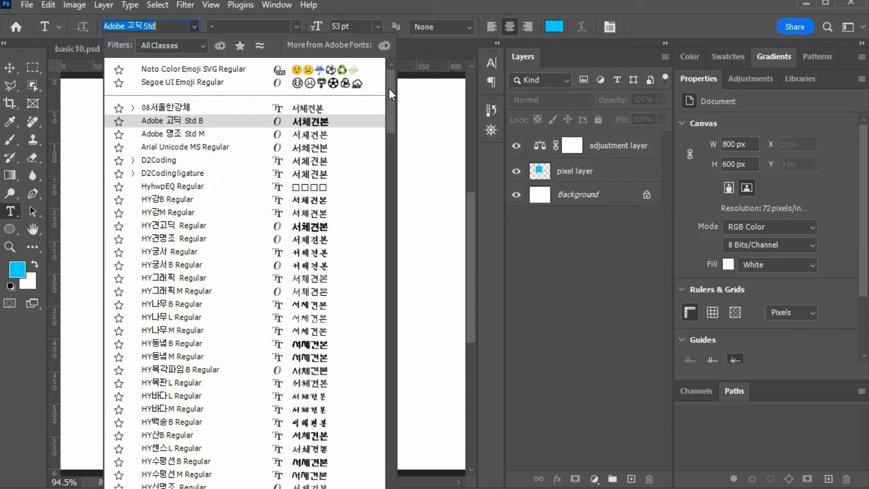
left_click_drag(389, 88, 388, 151)
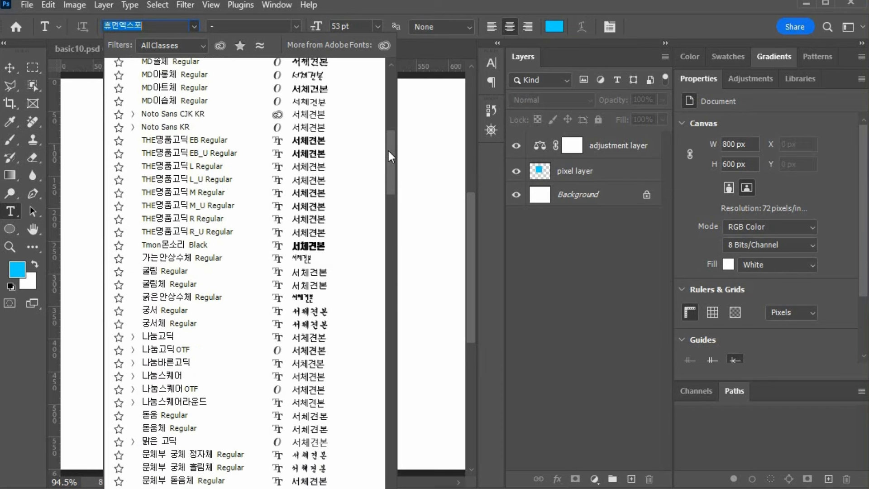
left_click(164, 129)
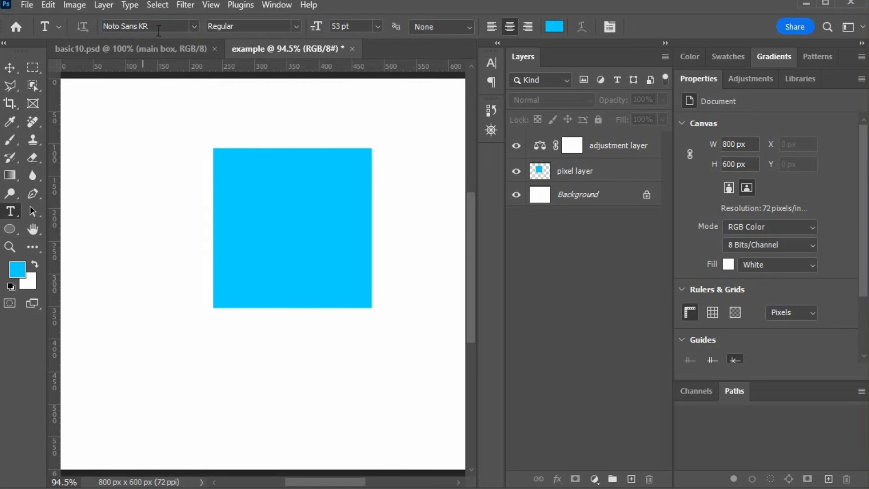
- Add the text 한글 below the blue square's lower-left corner and align it left
left_click(187, 395)
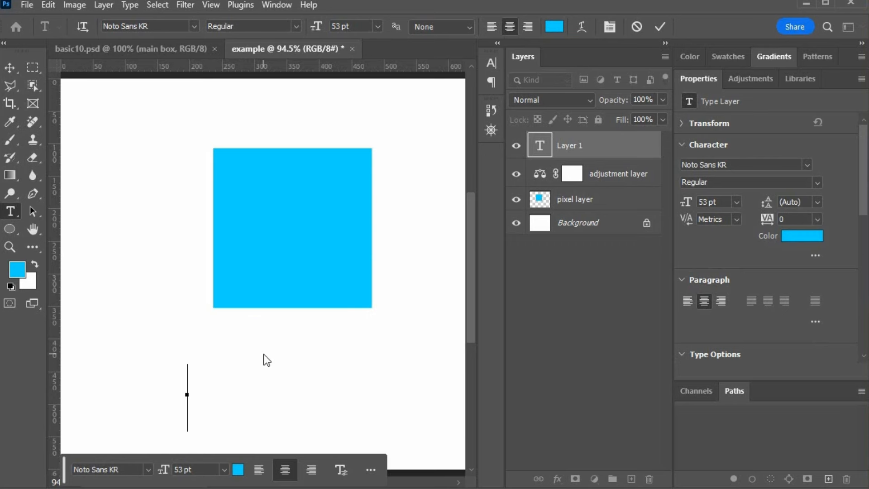
type("한글")
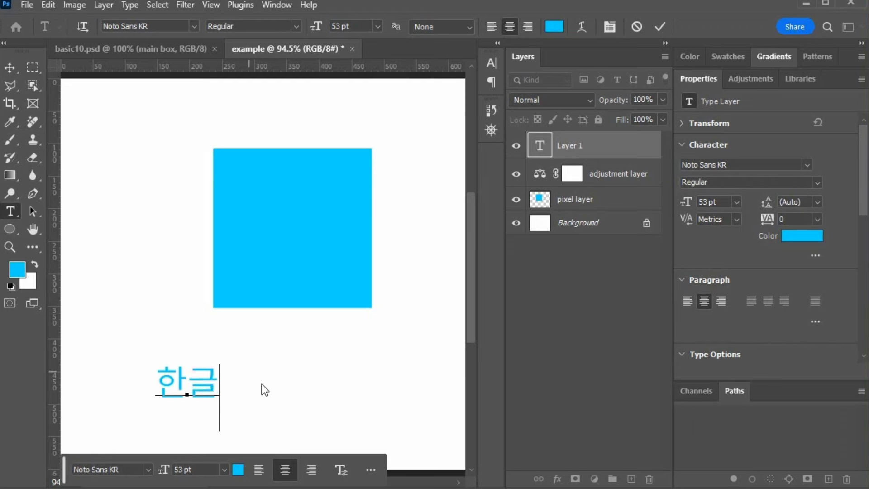
left_click(259, 470)
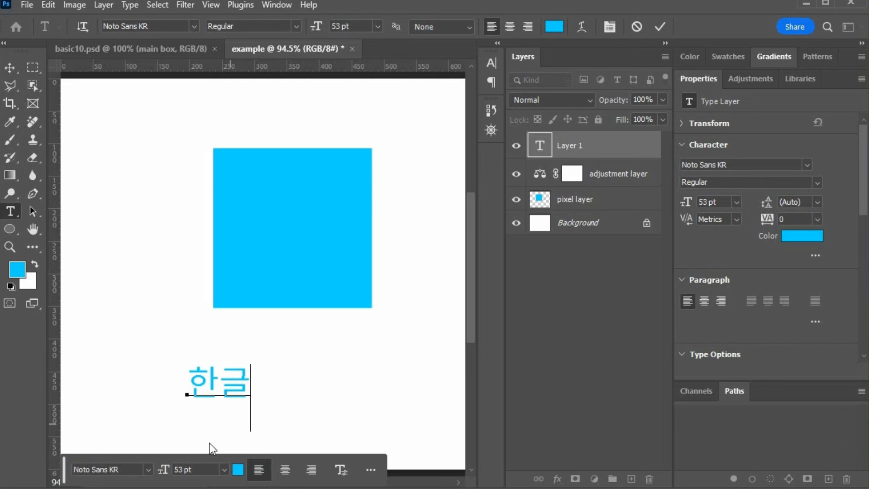
- Move the contextual task bar to the canvas's upper-left corner so it clears the area below the text
left_click(148, 470)
left_click(148, 470)
left_click_drag(64, 479, 62, 97)
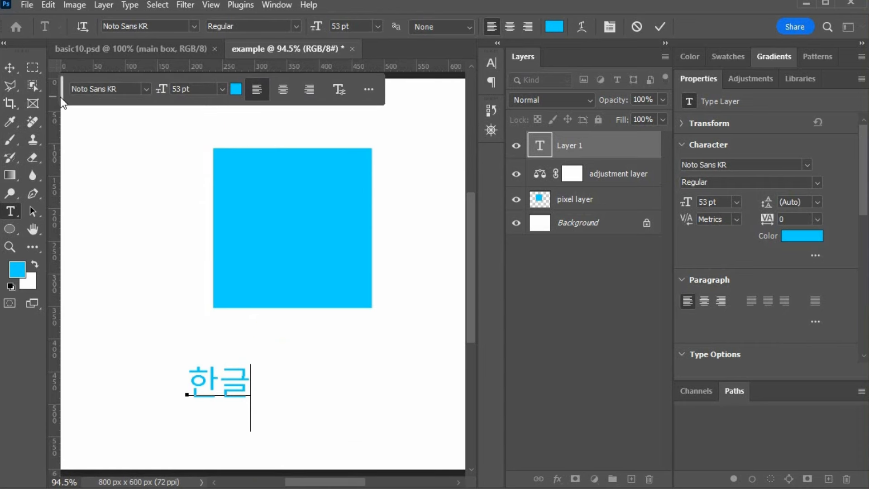
left_click_drag(60, 96, 67, 96)
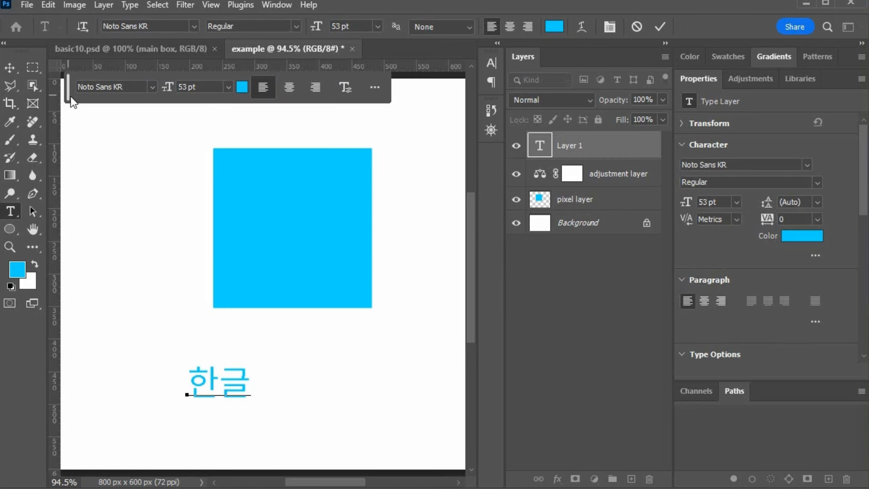
mouse_move(67, 96)
left_mouse_down()
mouse_move(65, 105)
mouse_move(61, 97)
left_mouse_up()
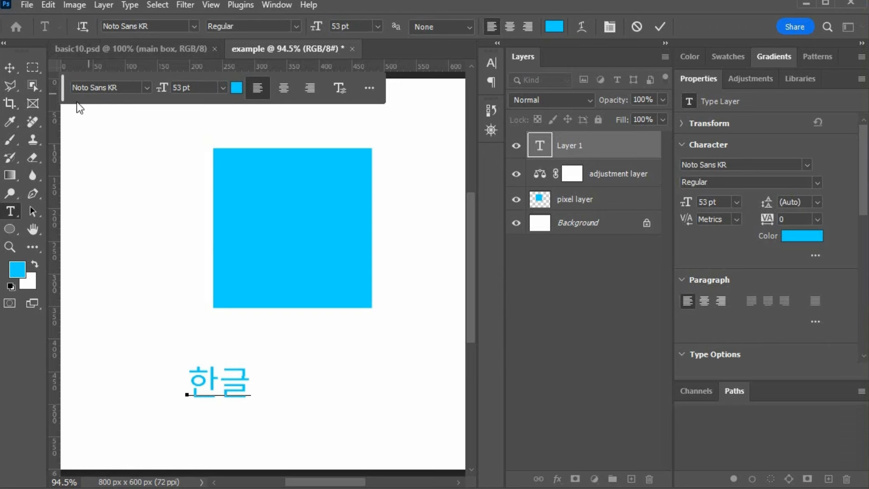
- Set the size of the 한글 text to 30 pt and commit the type layer
double_click(240, 382)
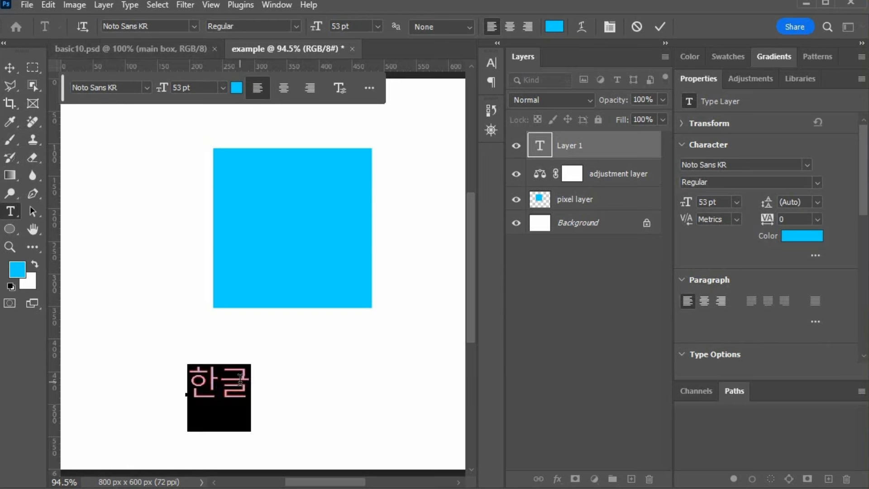
left_click(224, 89)
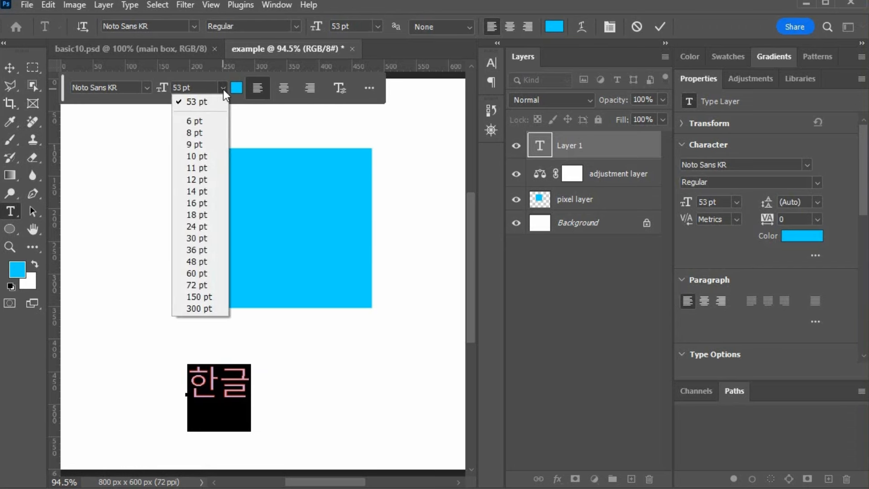
left_click(213, 239)
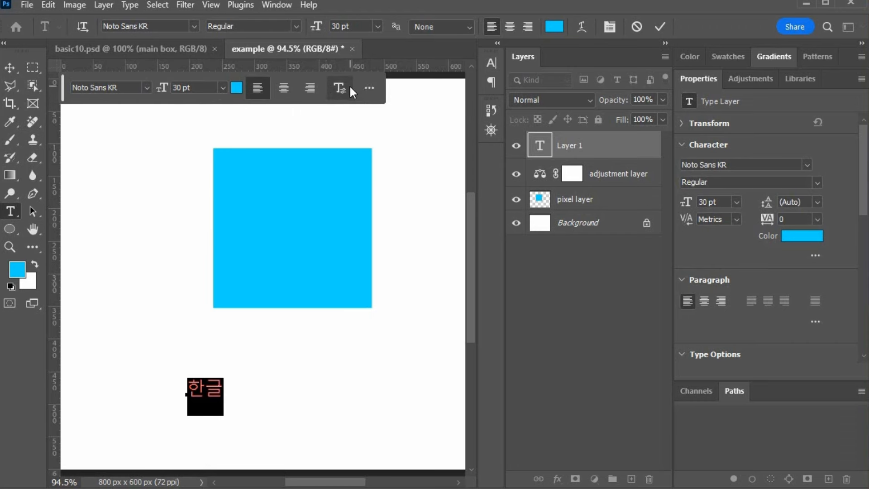
left_click(590, 151)
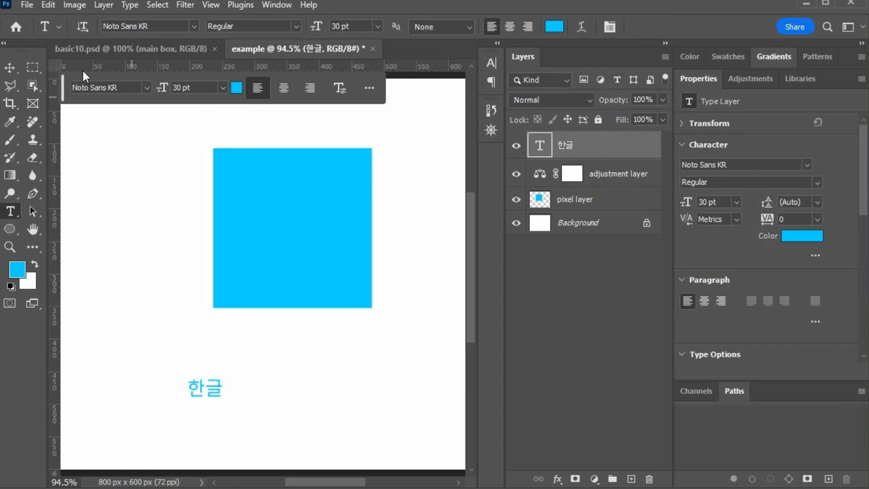
- Change the color of the 한글 text to black 000000
left_click(14, 67)
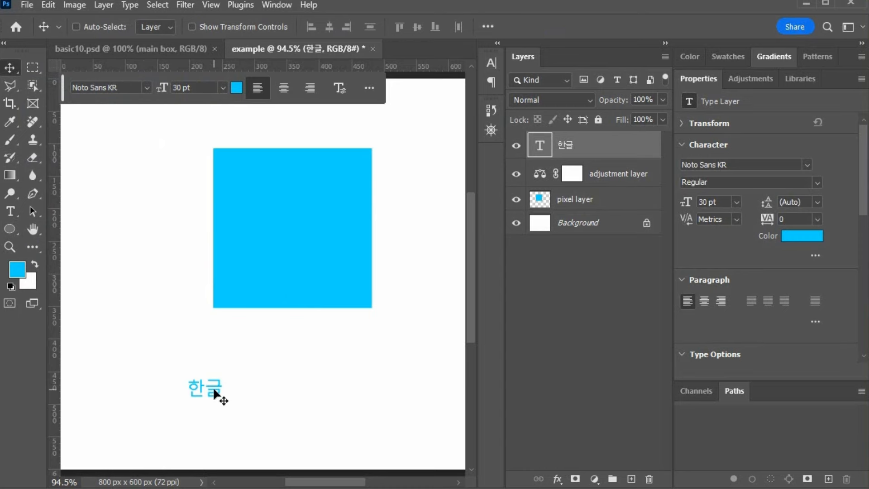
left_click(235, 87)
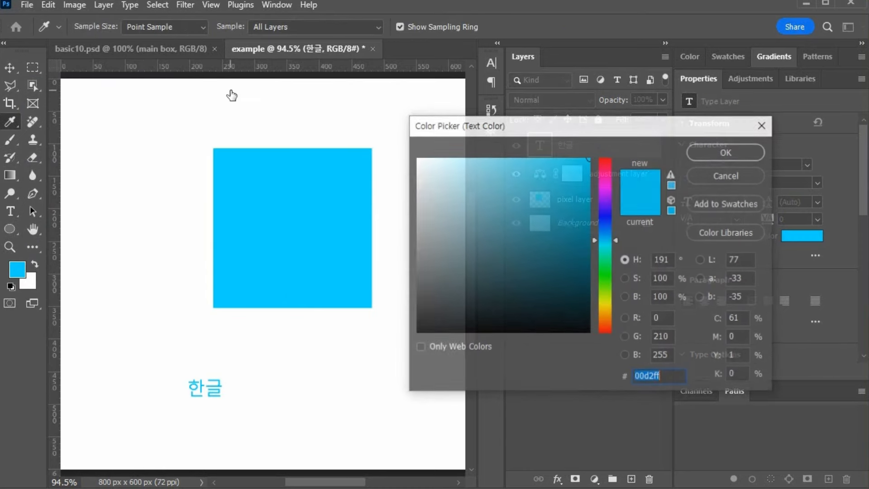
type("000000")
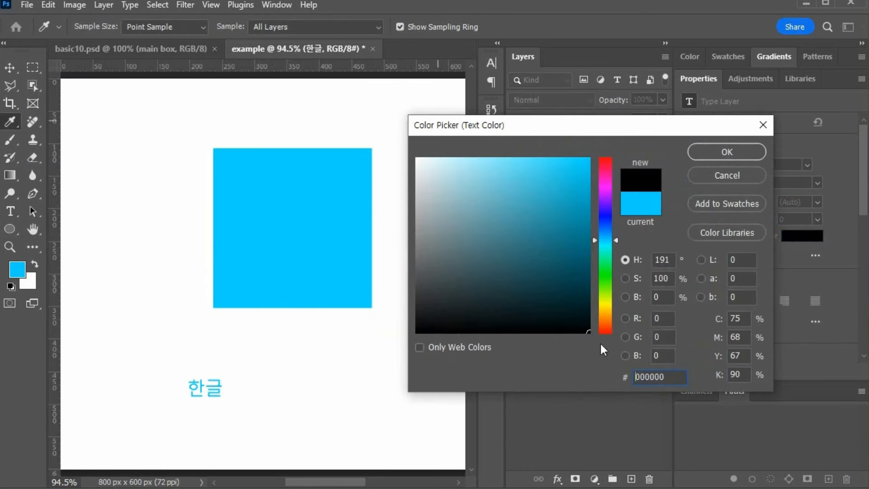
left_click(750, 151)
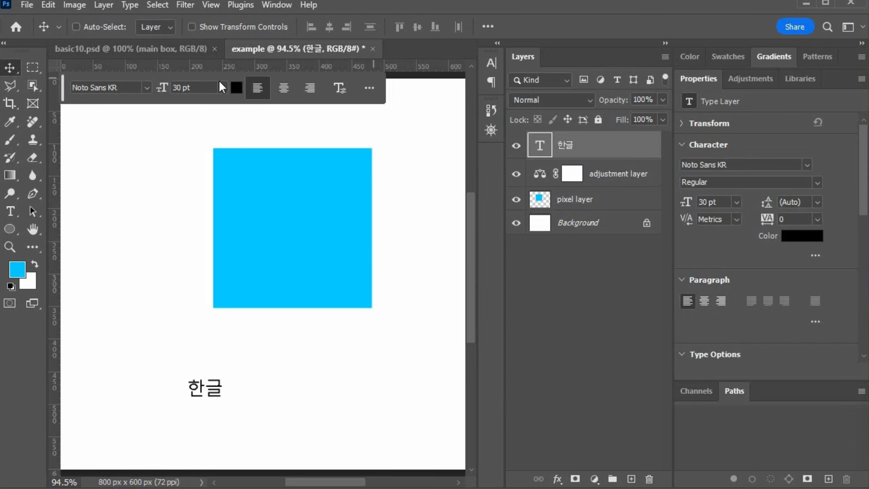
left_click(375, 91)
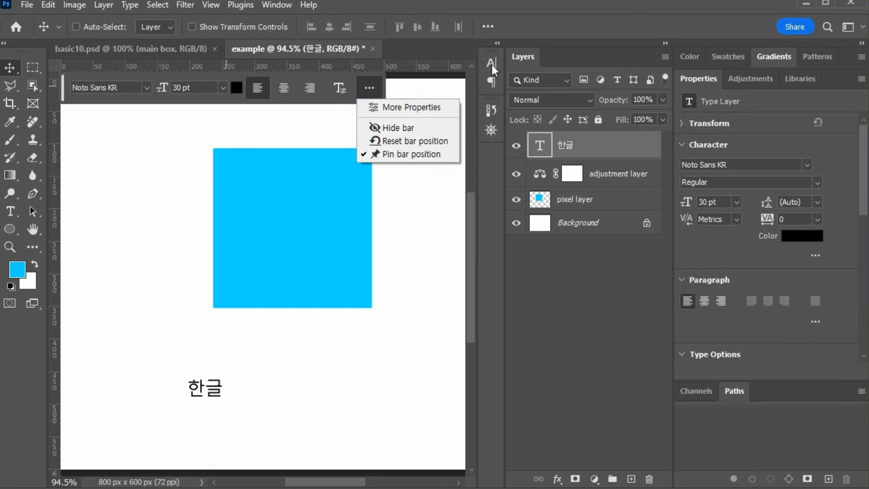
left_click(612, 156)
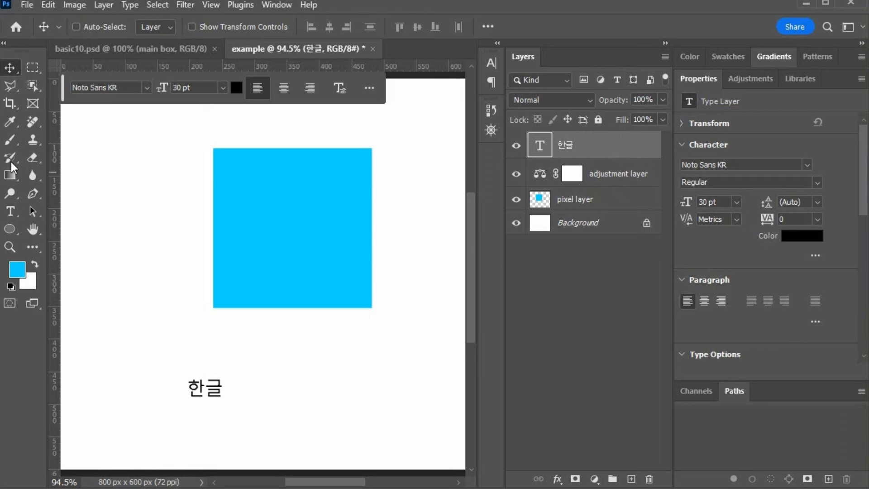
- Draw a 165 × 165 px rectangle in Shape mode with yellow fill ffe400, overlapping the blue square's lower-right corner
left_click(33, 193)
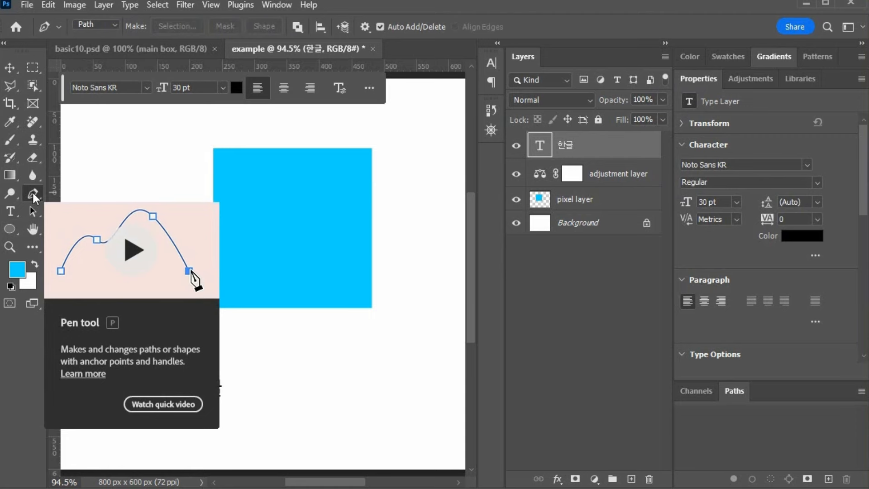
left_click(10, 229)
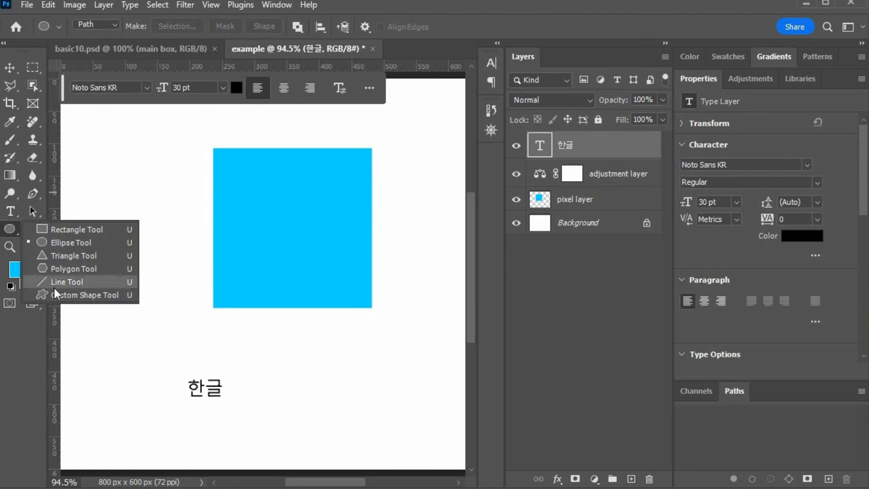
left_click(62, 230)
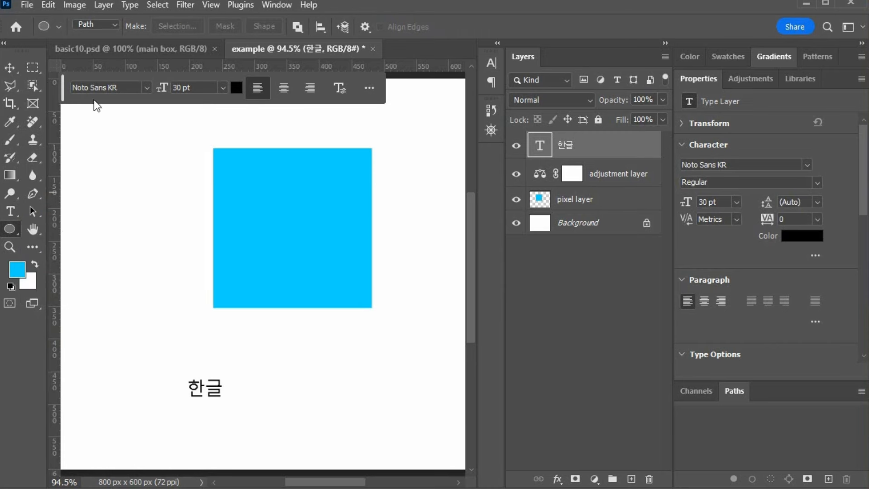
left_click(113, 25)
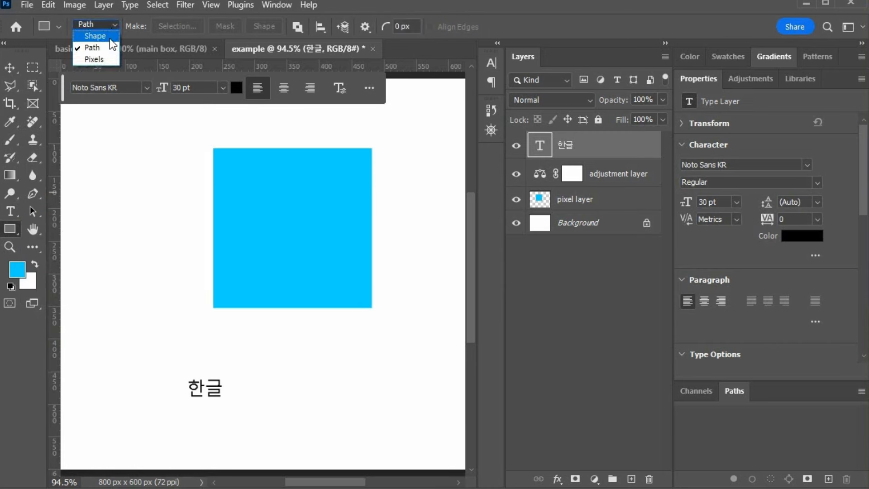
left_click(109, 38)
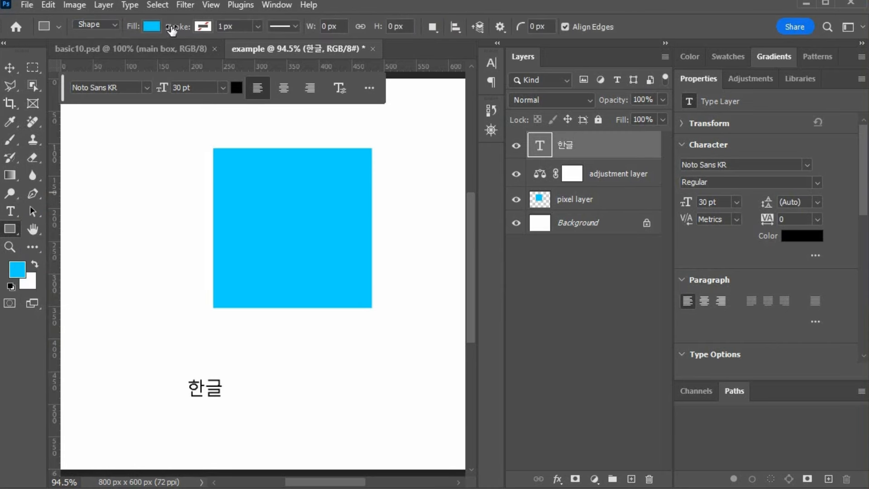
left_click(152, 27)
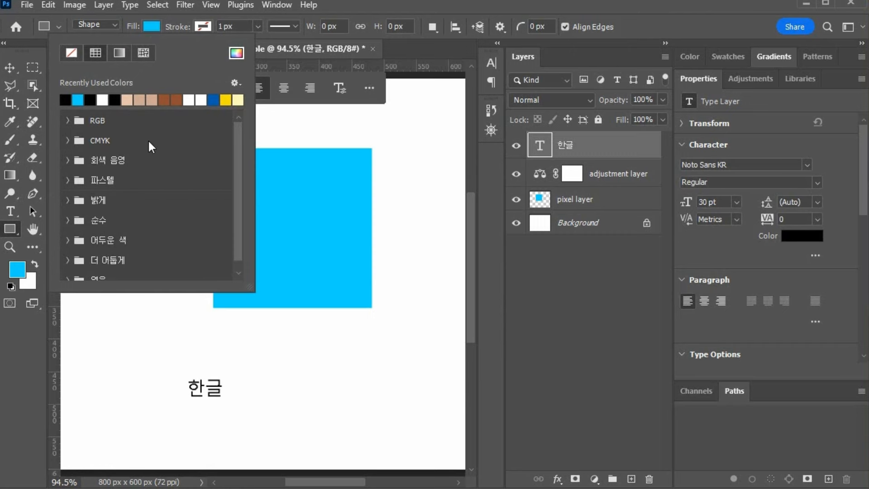
left_click(236, 53)
left_click(610, 302)
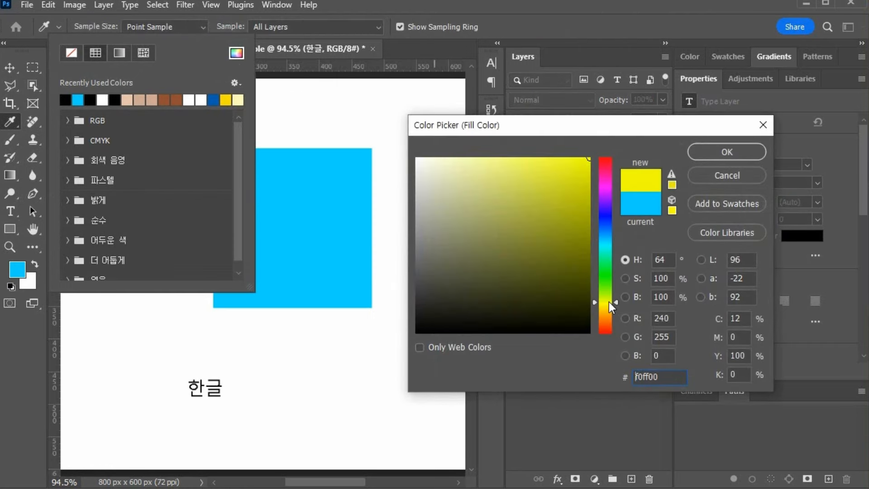
left_click_drag(615, 303, 617, 308)
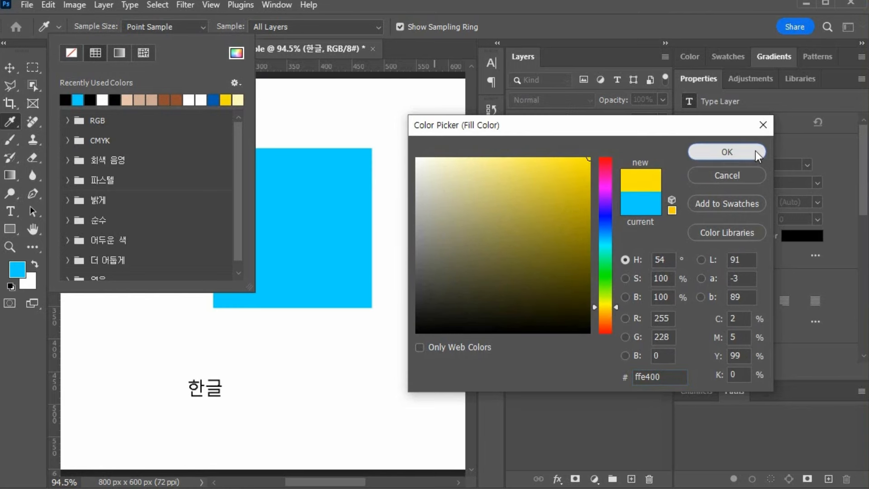
left_click(742, 152)
left_click(318, 264)
left_click_drag(316, 258, 425, 378)
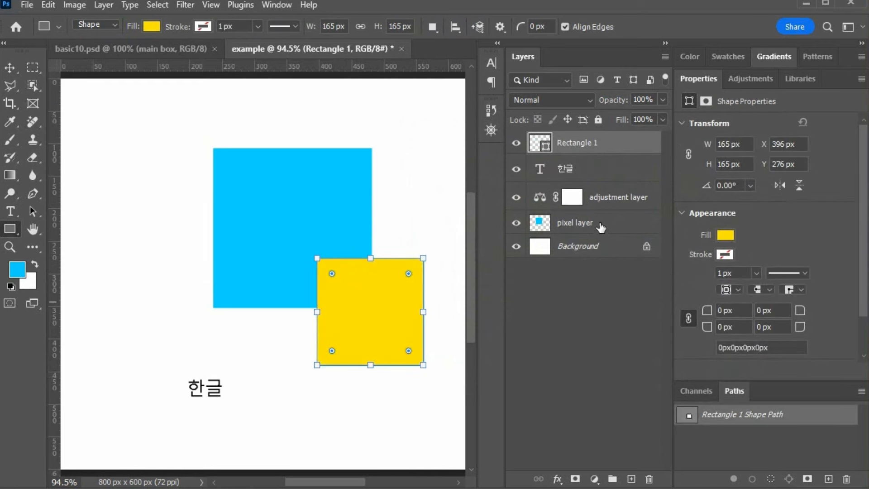
- Rename the yellow rectangle's layer as shape layer and filter the layer list to shape layers only
double_click(582, 144)
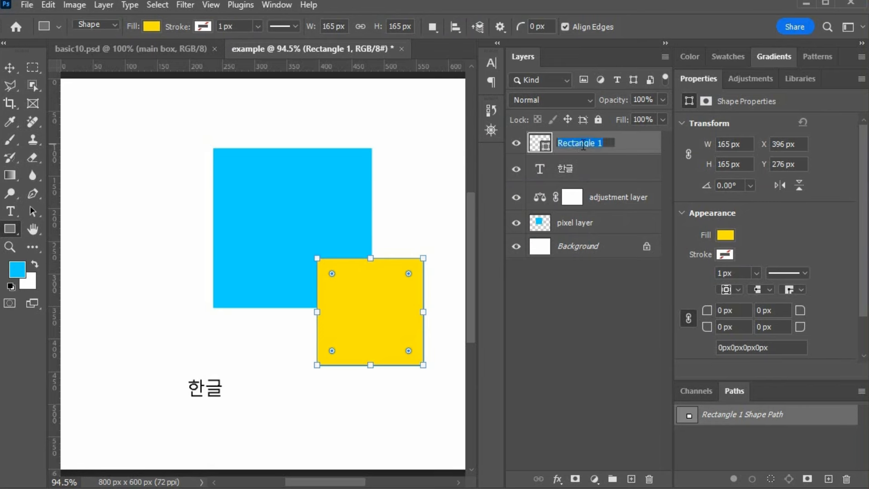
type("shape layer")
key("Return")
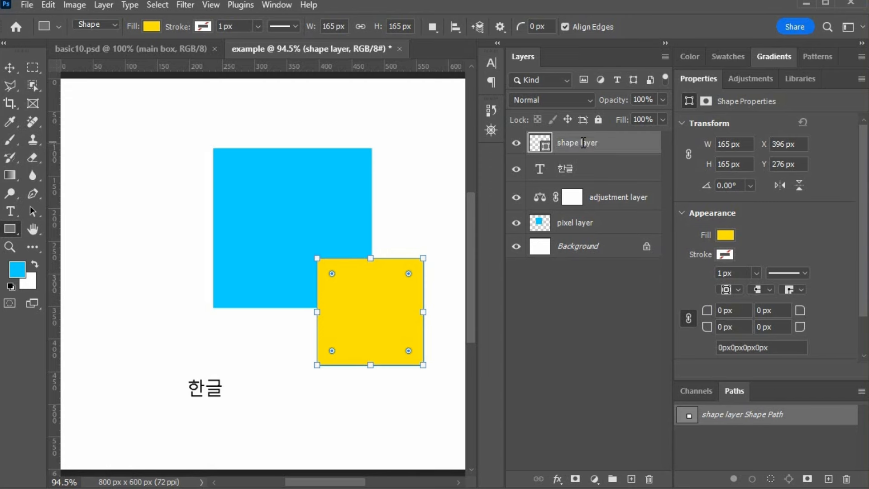
left_click(634, 81)
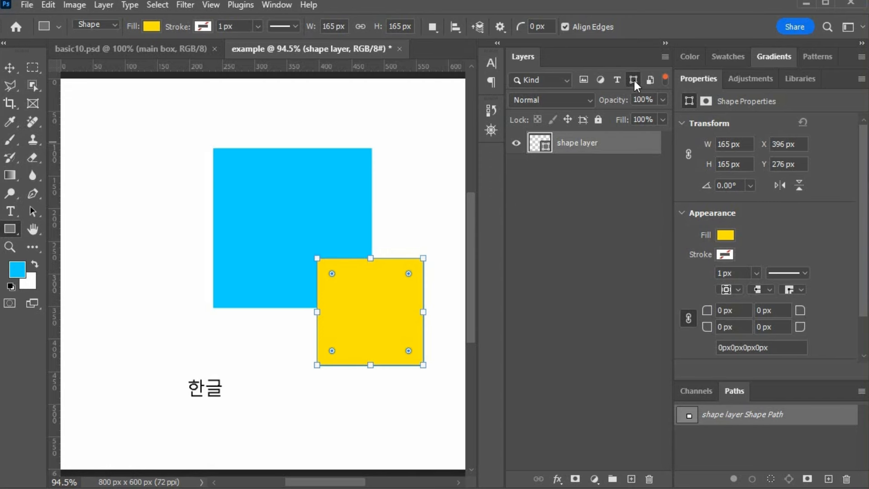
- Turn off the shape layer filter and duplicate the pixel layer
left_click(634, 81)
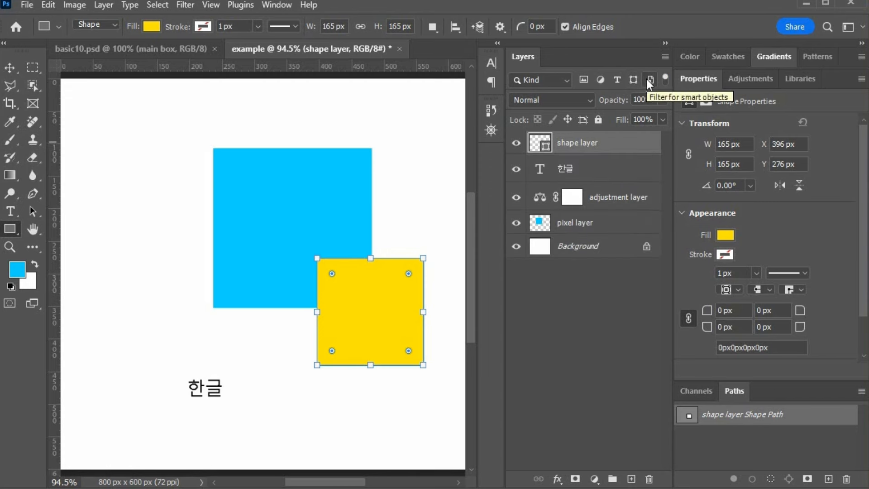
left_click(9, 70)
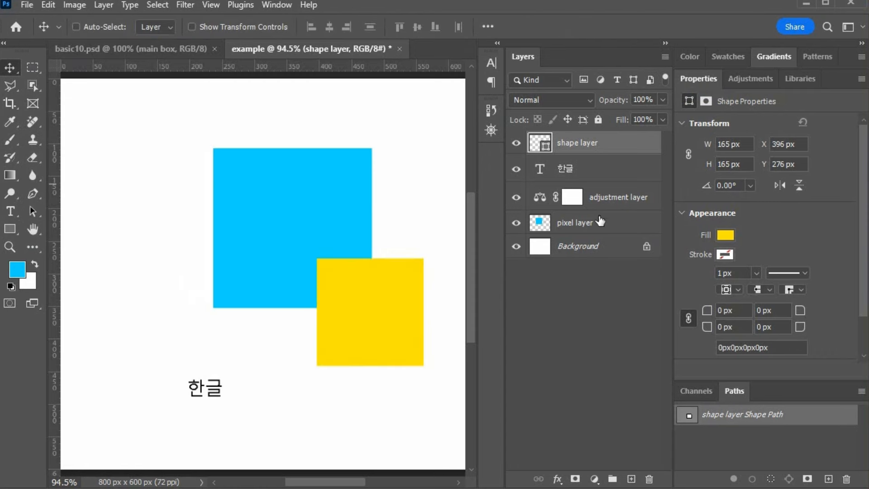
left_click(608, 225)
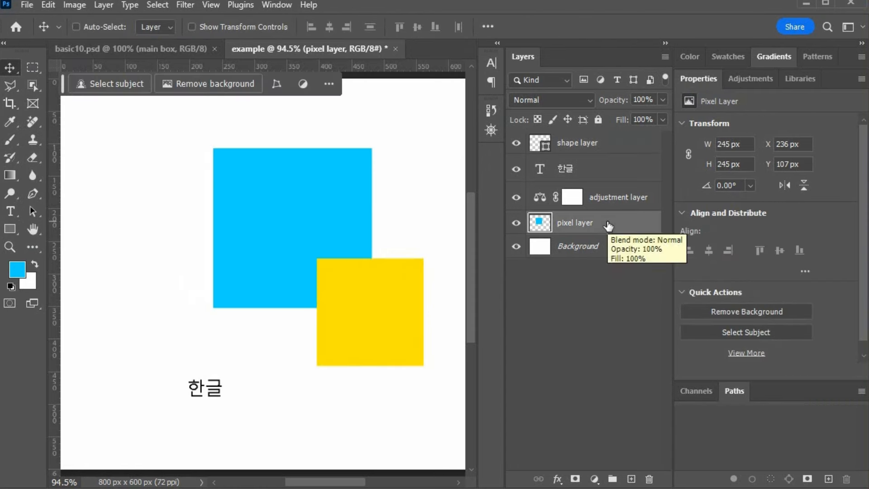
key("ctrl+j")
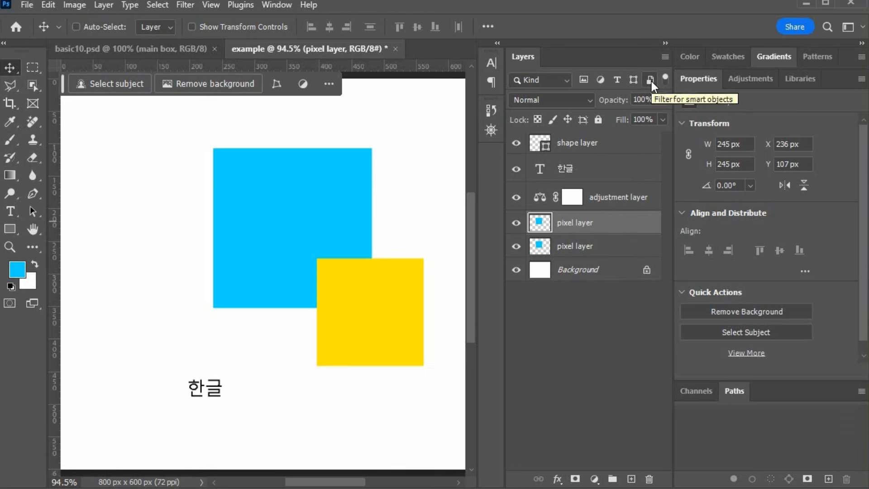
- Rename the duplicated pixel layer as smart object
double_click(581, 223)
type("sma")
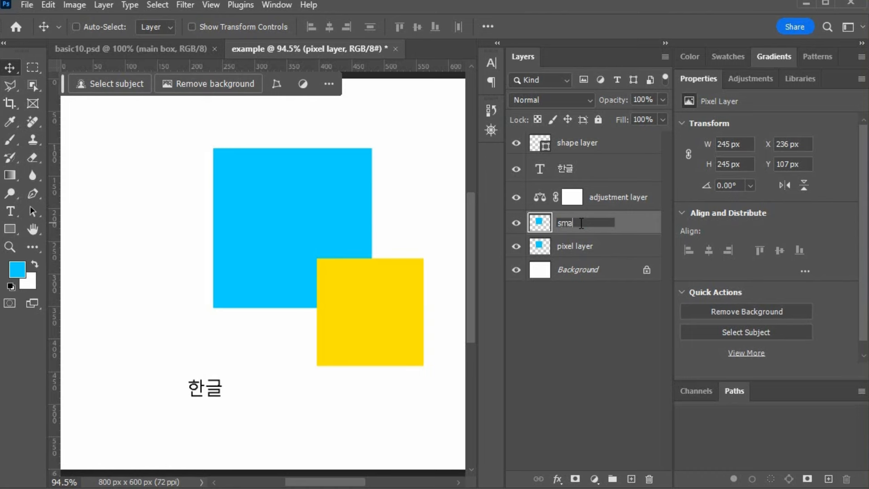
type("rt object")
left_click(628, 355)
- Convert the renamed duplicate layer to a Smart Object and briefly filter the layer list to smart objects
right_click(611, 225)
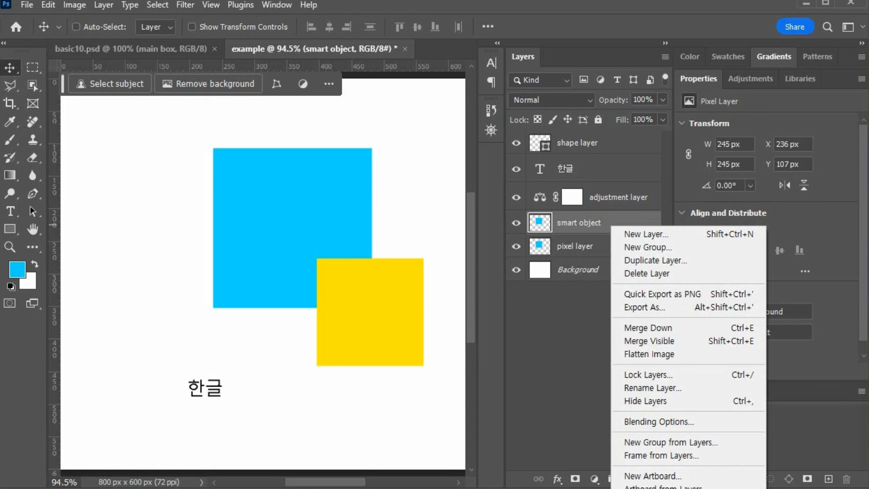
left_click(585, 357)
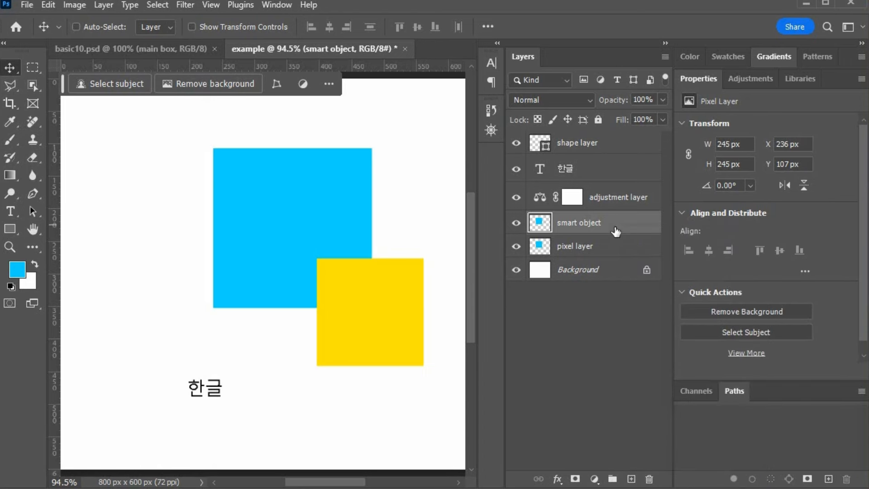
left_click(103, 5)
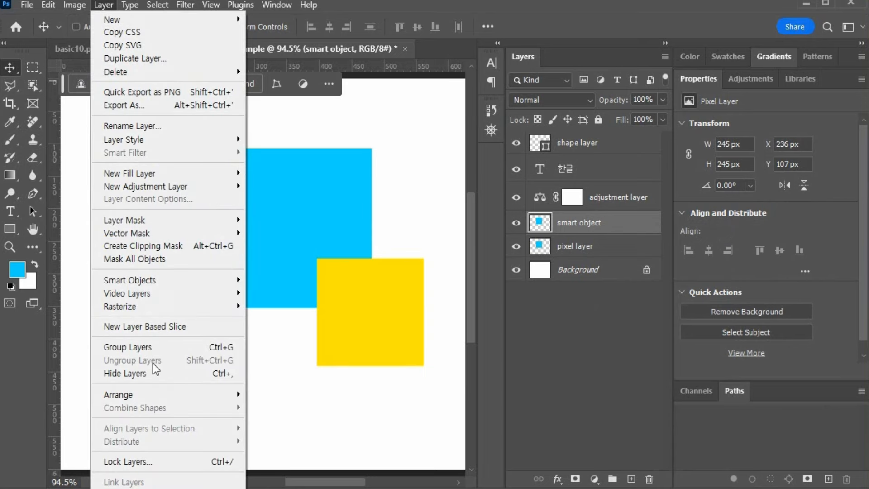
mouse_move(171, 281)
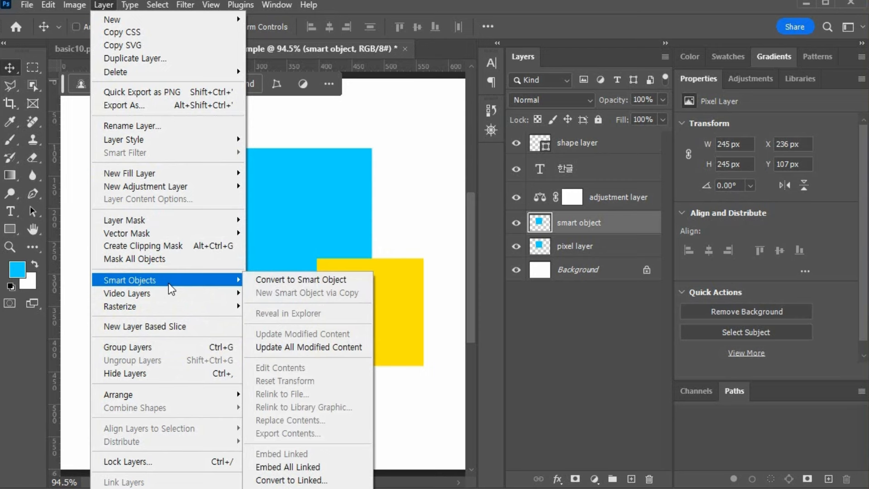
left_click(289, 280)
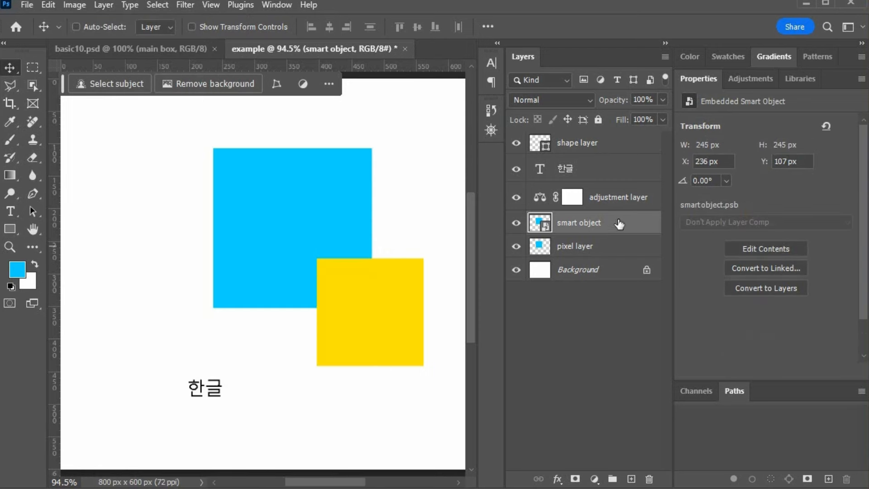
left_click(652, 79)
left_click(652, 80)
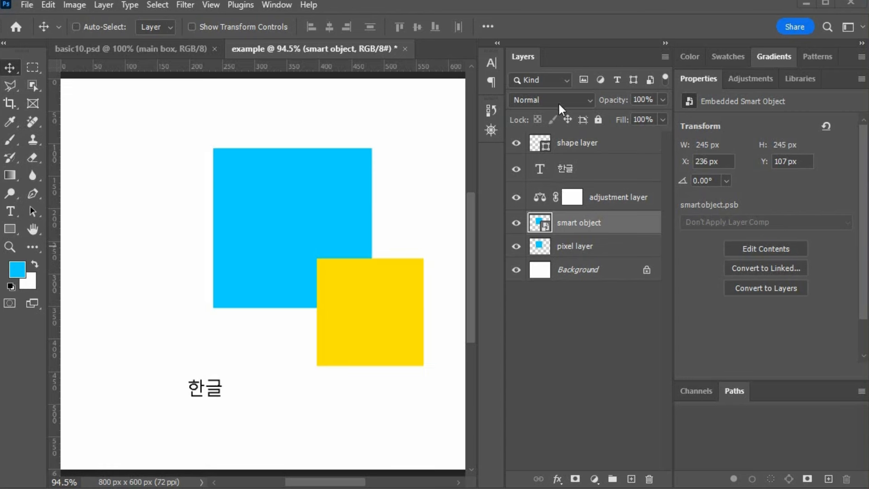
- Filter the layer list by name using the text shape
left_click(548, 81)
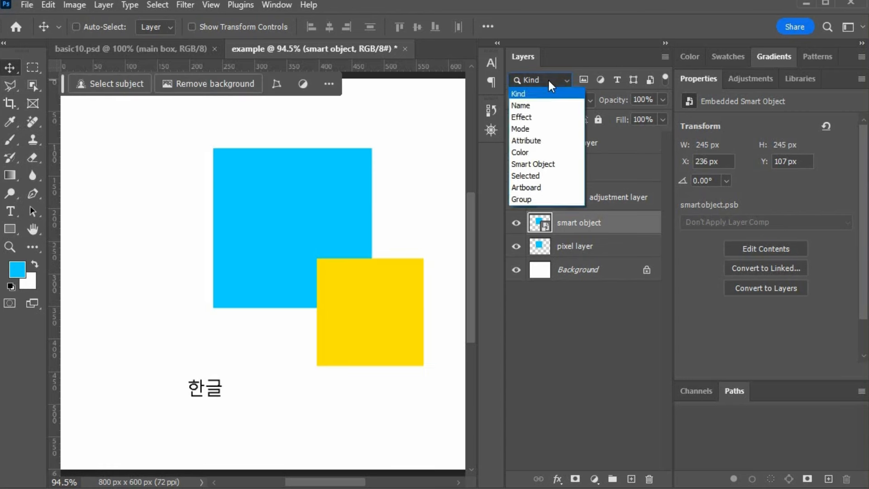
left_click(548, 105)
left_click(605, 80)
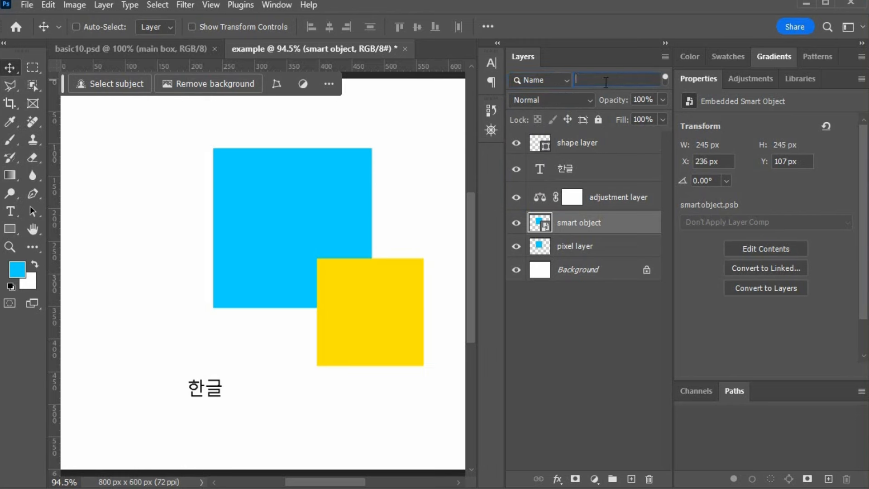
type("sh")
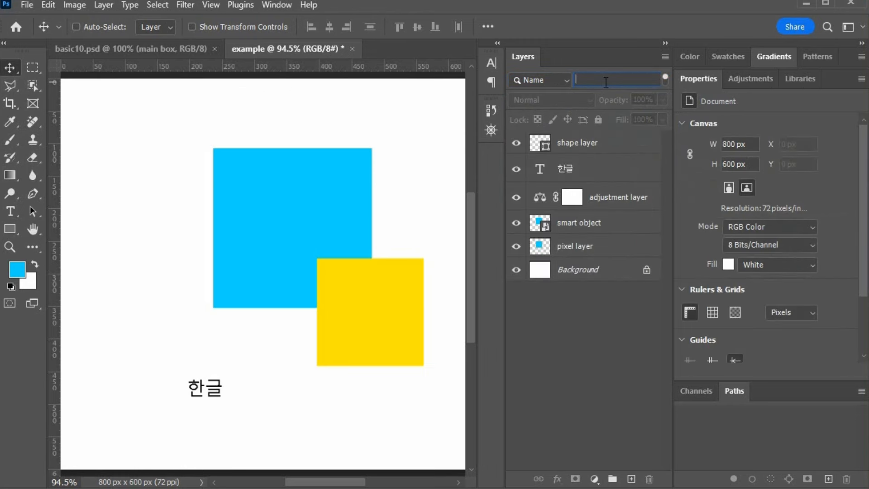
type("ape")
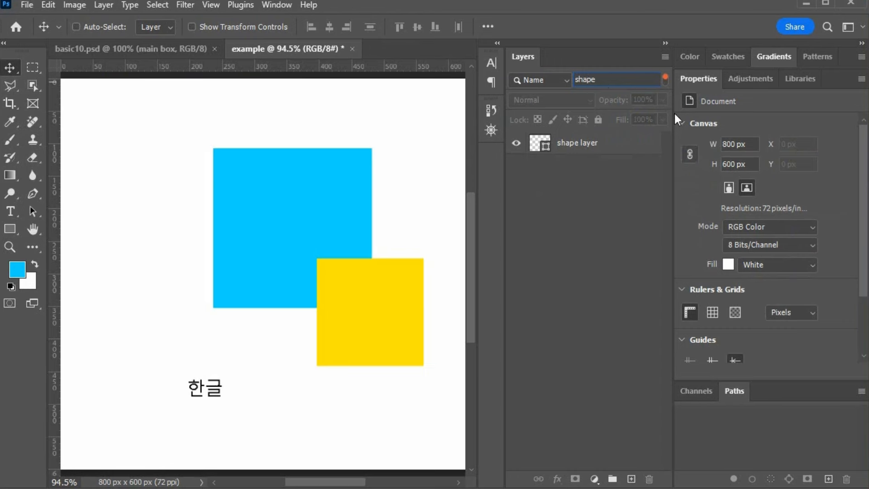
- Switch the layer filter to Effect with Bevel & Emboss and return it to Kind
left_click(567, 77)
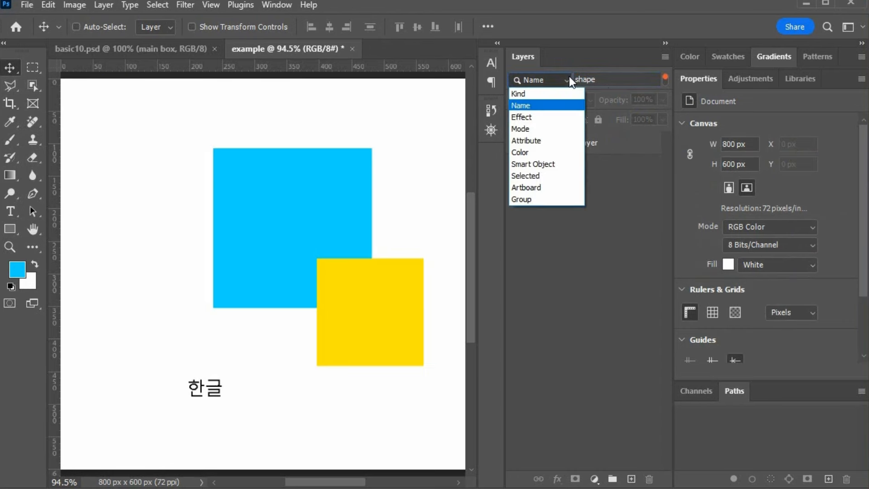
left_click(549, 117)
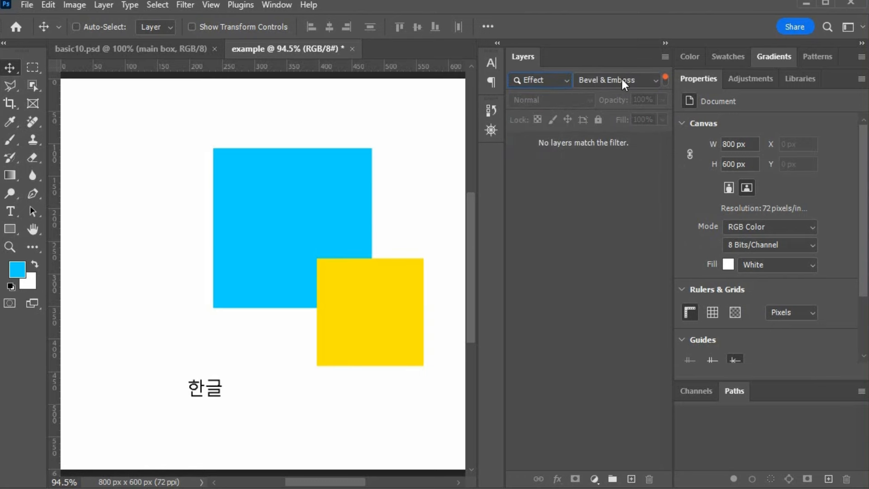
left_click(559, 81)
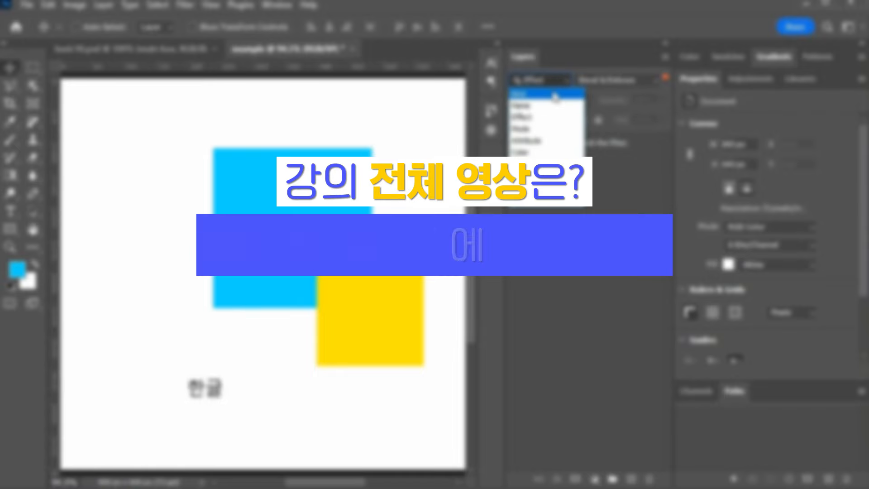
left_click(554, 94)
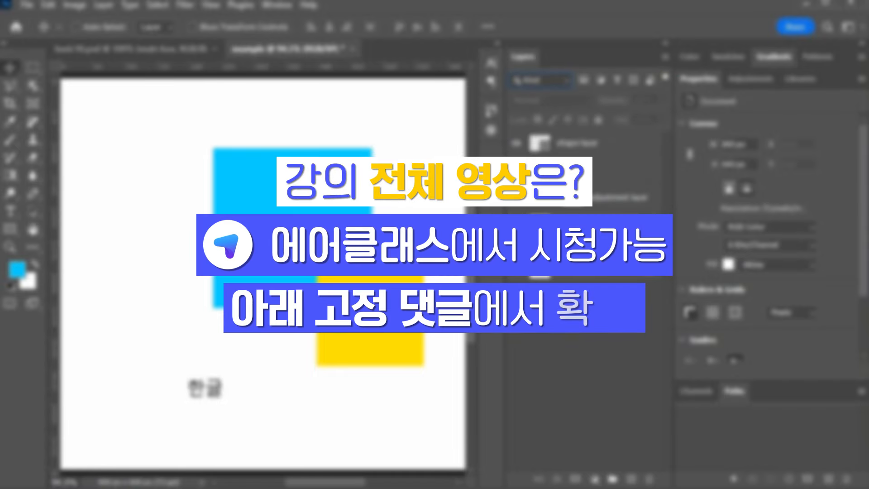
- Add a Drop Shadow layer style to the smart object layer
left_click(588, 224)
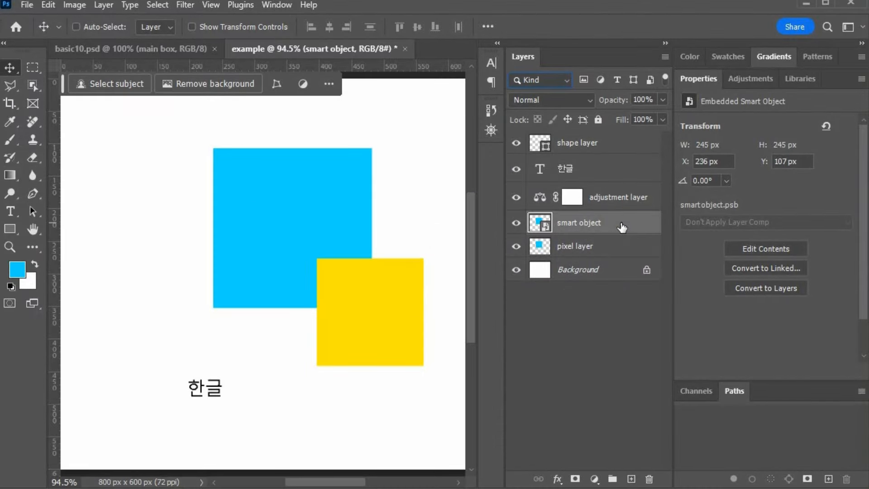
double_click(623, 226)
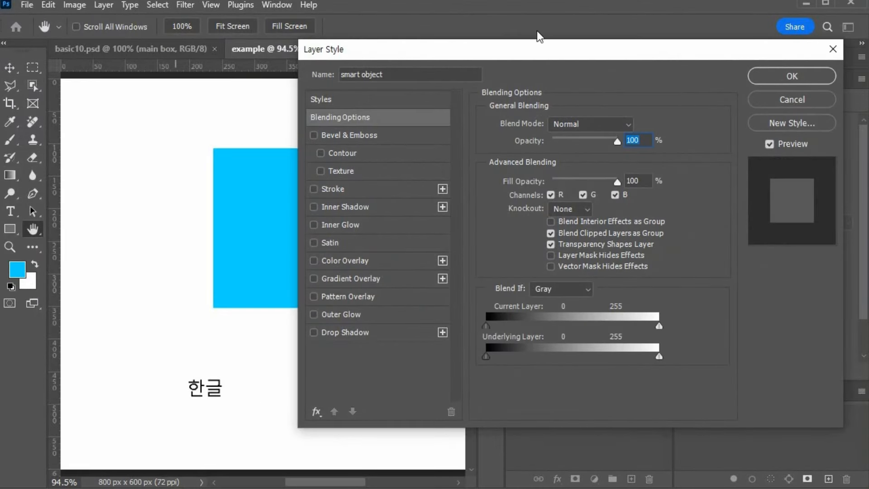
left_click(313, 333)
left_click(798, 78)
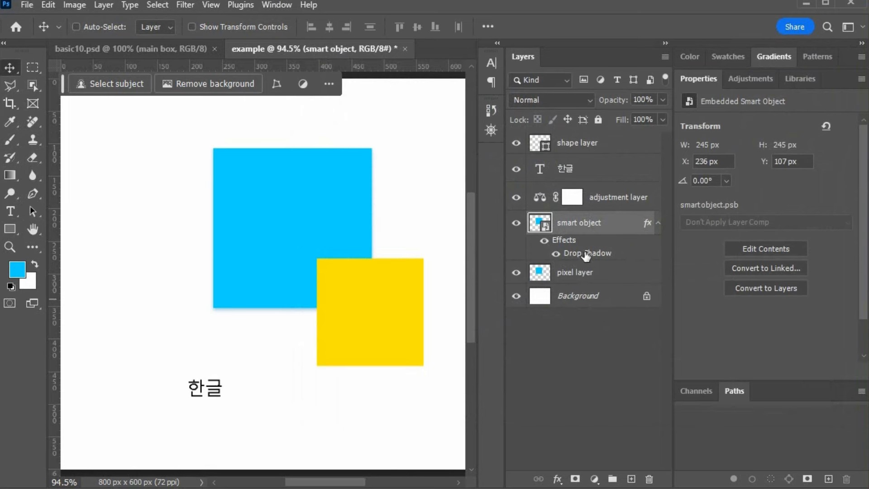
- Toggle the smart object layer's visibility off and on, and move its blue square down-left to about X 48 px, Y 162 px
left_click(516, 222)
left_click(516, 222)
left_click_drag(301, 214, 180, 252)
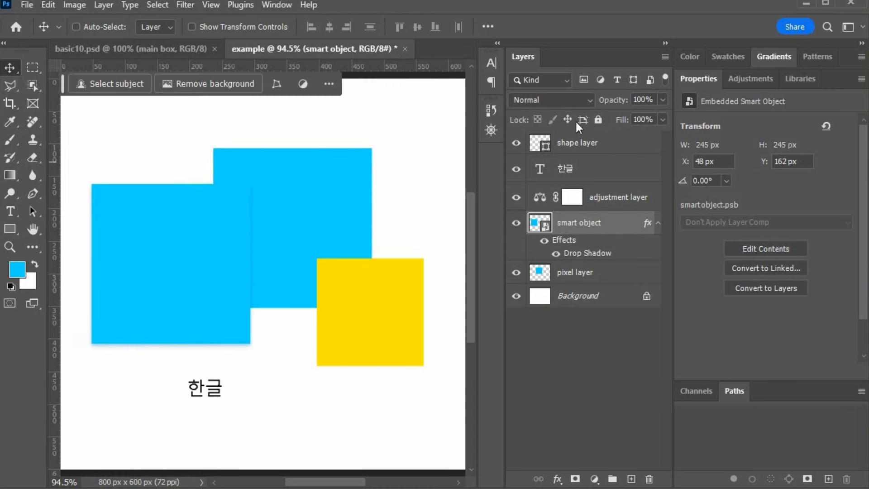
- Filter the layer list by Effect to show only layers with a Drop Shadow
left_click(537, 79)
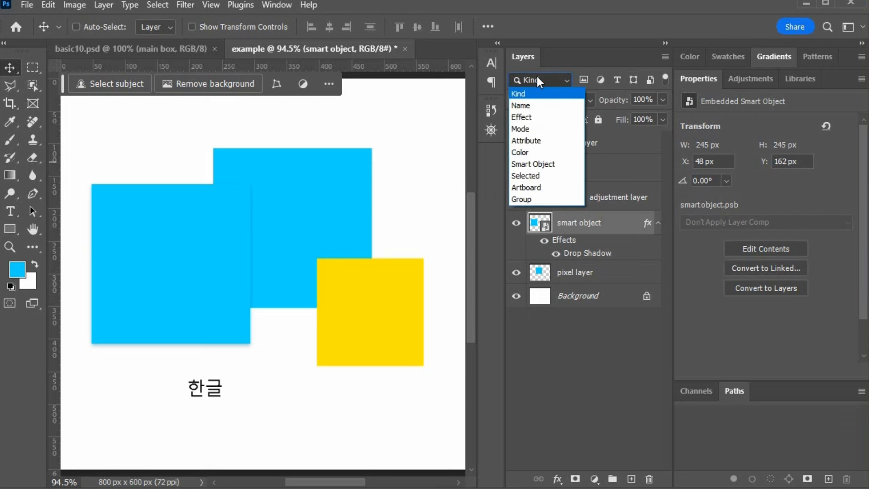
left_click(541, 117)
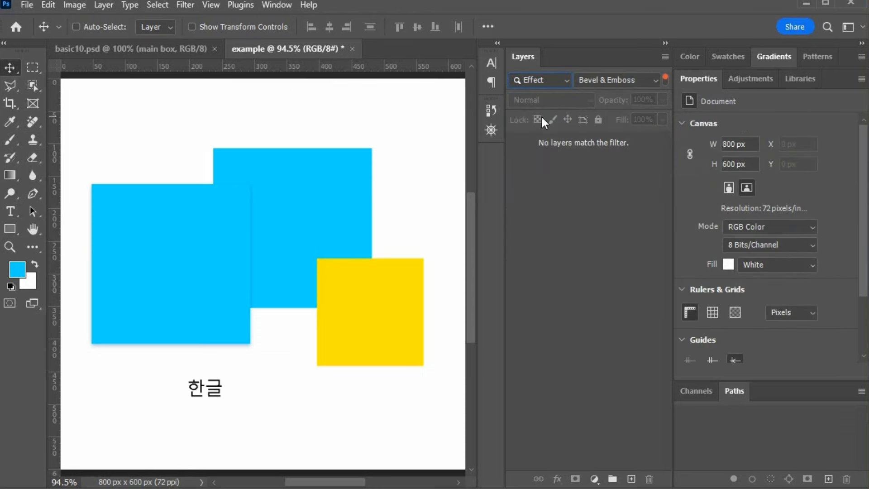
left_click(537, 81)
left_click(610, 82)
left_click(609, 80)
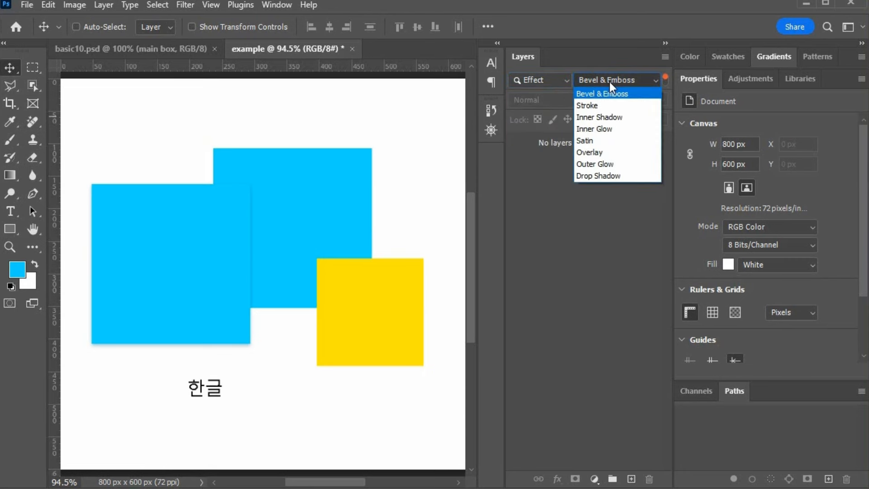
left_click(627, 179)
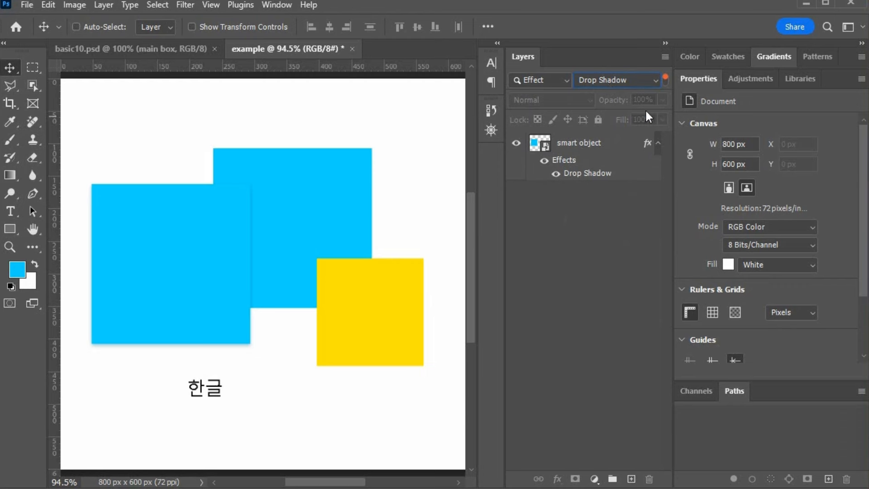
- Reset the layer filter to Kind and collapse the smart object layer's effects list
left_click(545, 80)
left_click(543, 95)
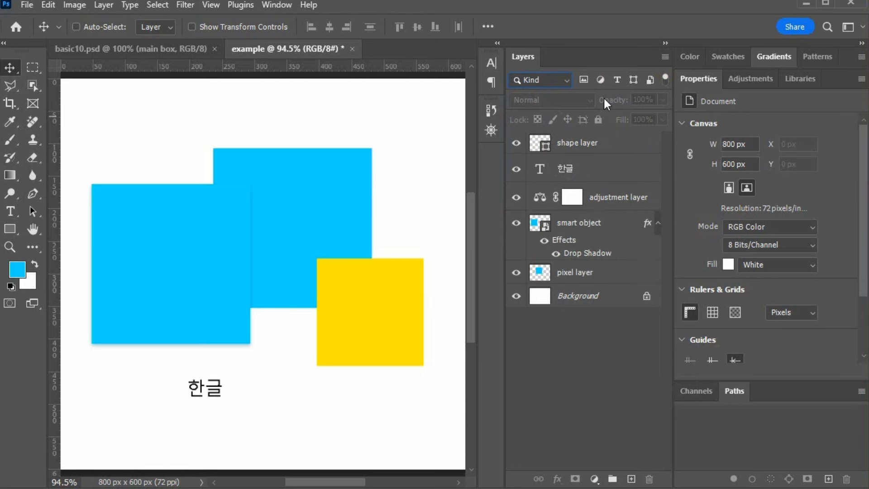
left_click(541, 78)
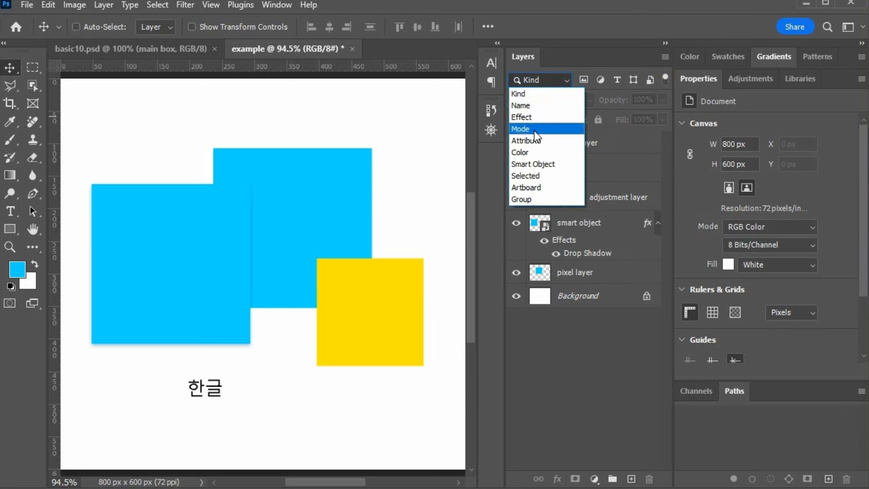
left_click(539, 78)
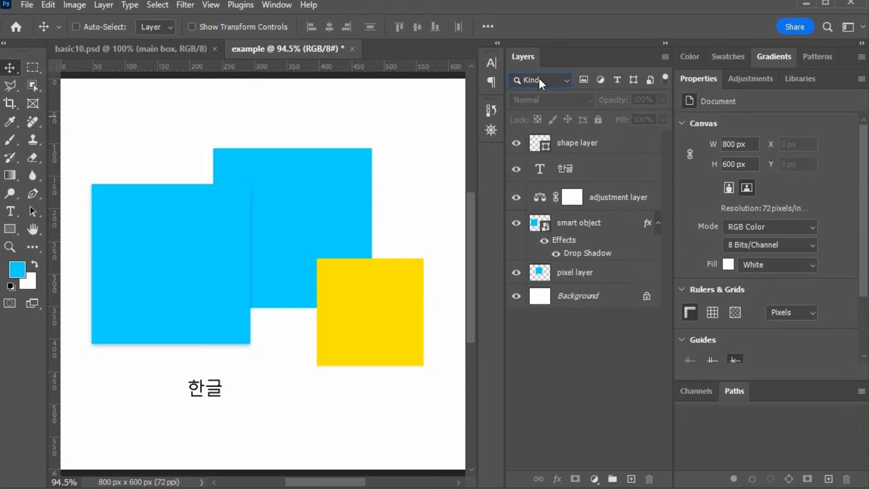
left_click(658, 223)
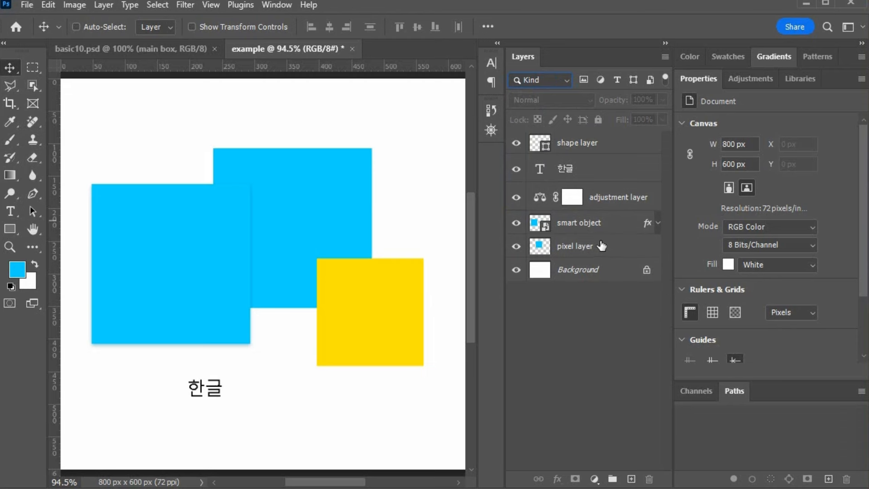
- Set the blend mode of the yellow shape layer to Multiply
left_click(629, 151)
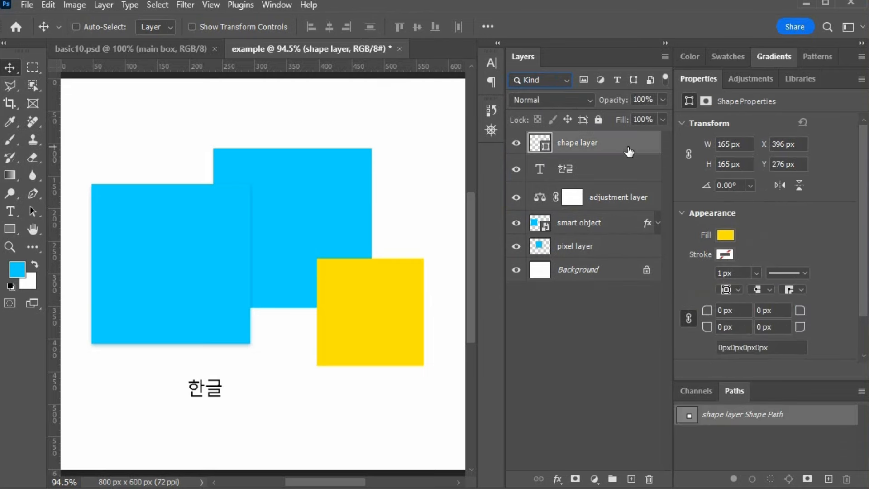
left_click(561, 100)
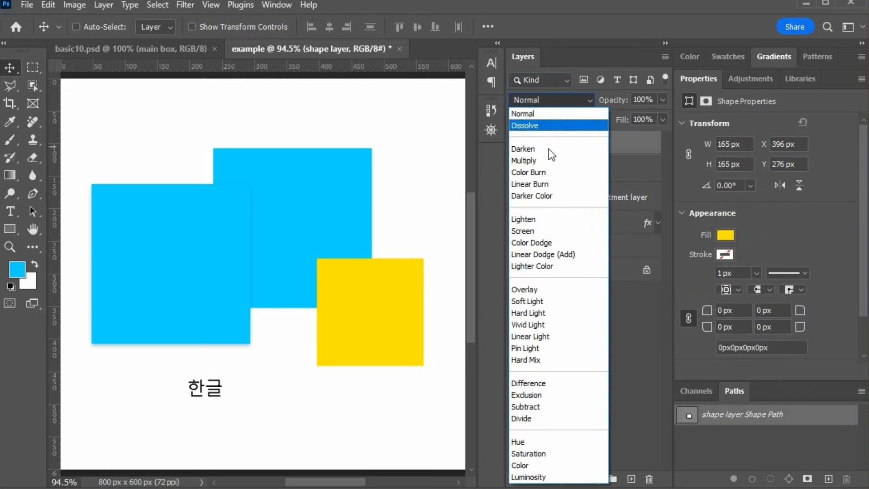
left_click(552, 159)
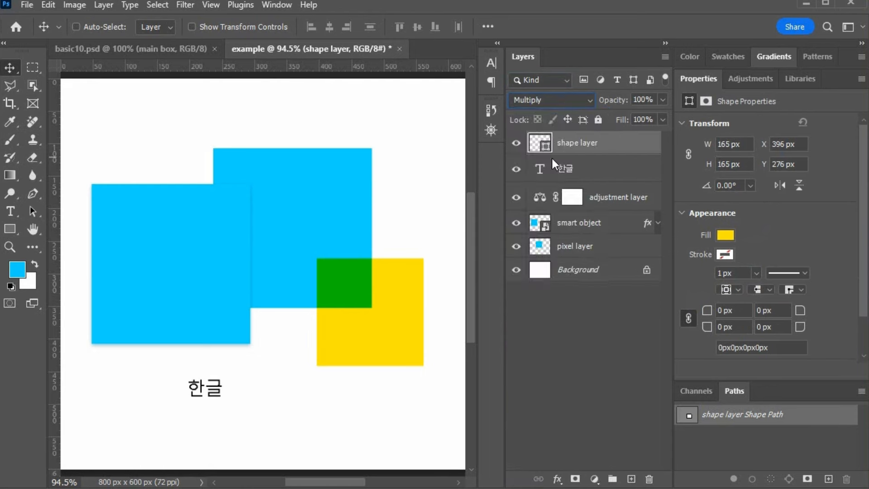
- Filter the layer list by Mode to show only layers with the Multiply blend mode
left_click(544, 81)
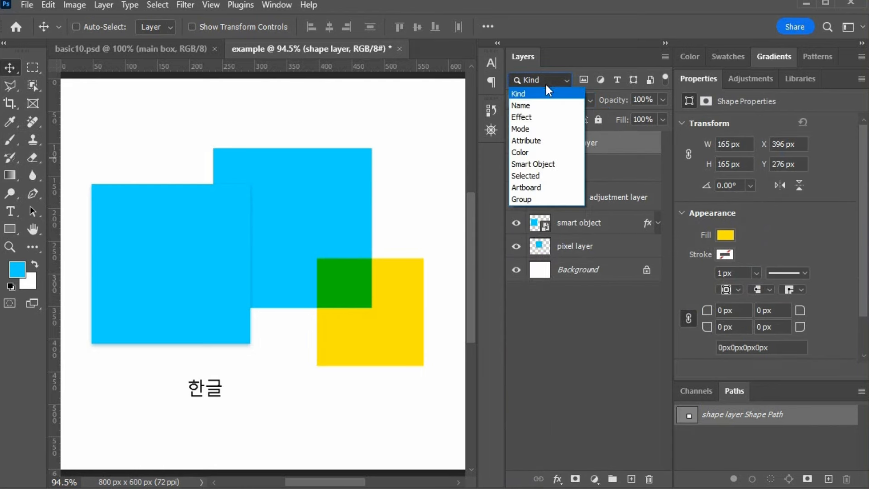
left_click(548, 129)
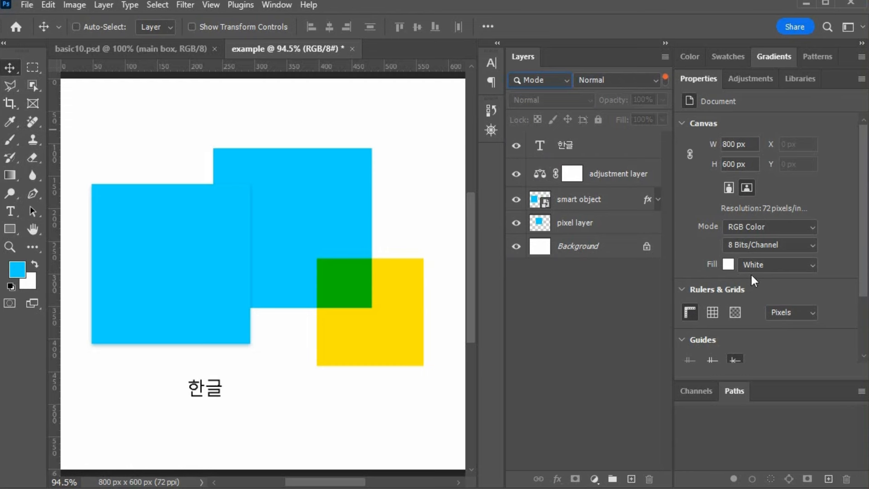
left_click(625, 80)
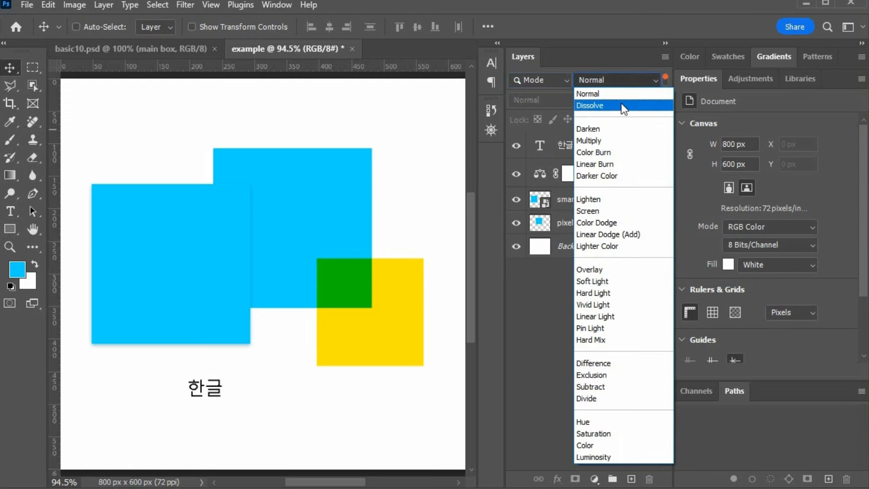
left_click(618, 141)
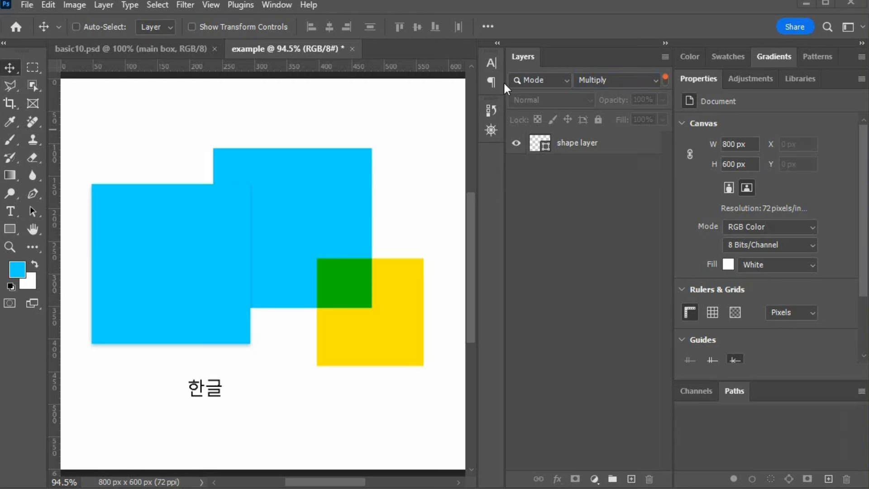
- Filter the layer list by Attribute with Visible, and review the other attribute options
left_click(548, 81)
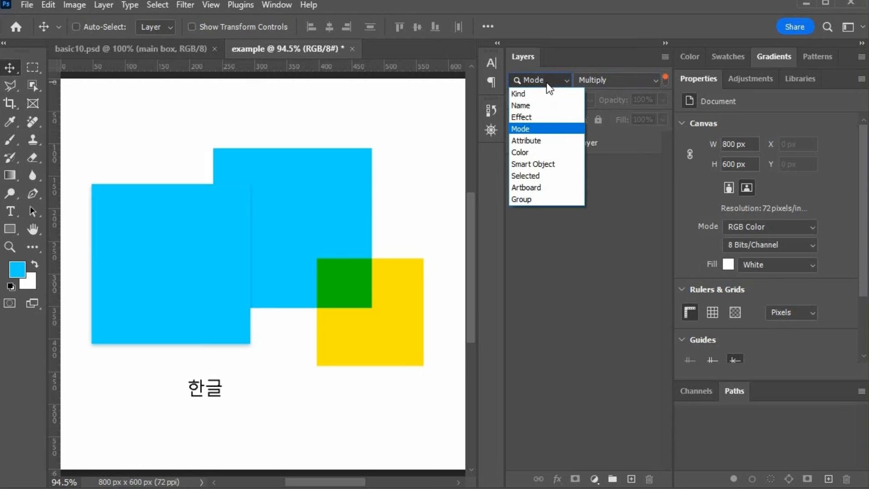
left_click(544, 140)
left_click(596, 76)
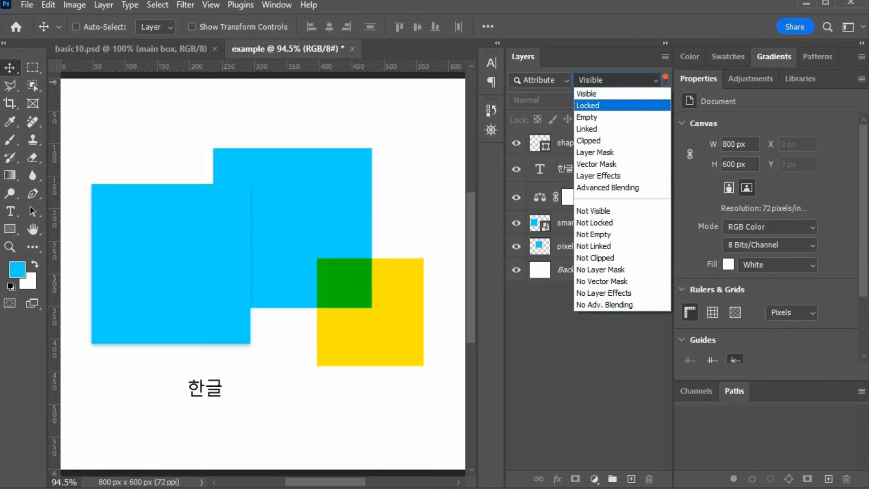
left_click(595, 106)
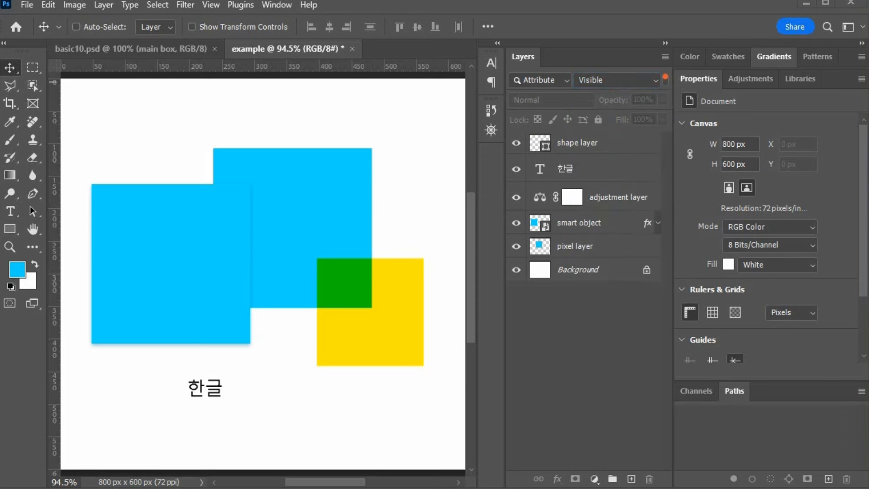
left_click(608, 80)
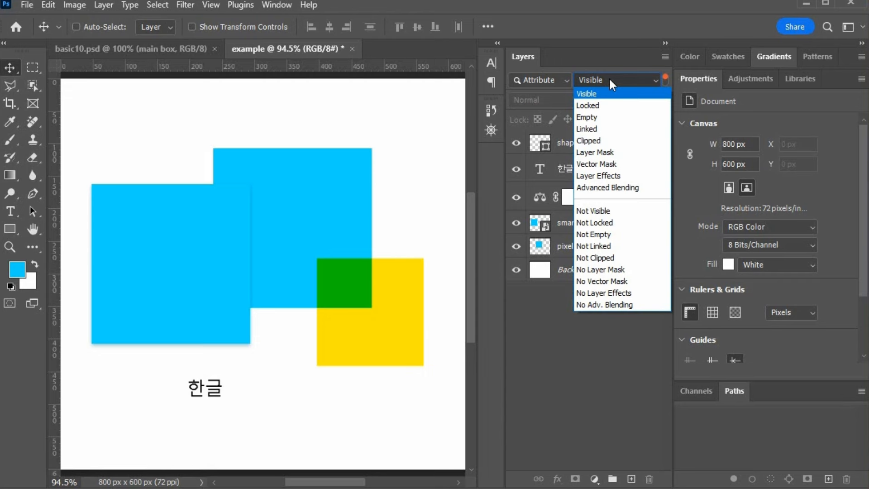
key("Escape")
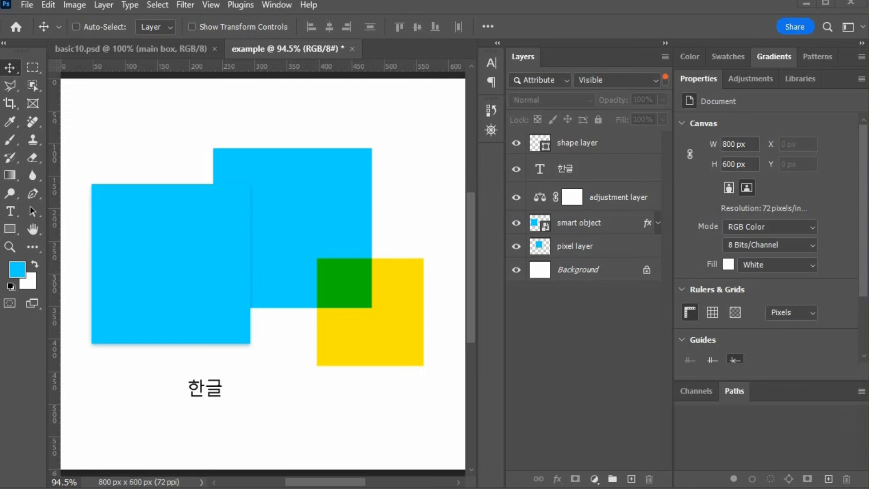
- Set the layer thumbnail contents to Layer Bounds in the Layers Panel Options
left_click(665, 57)
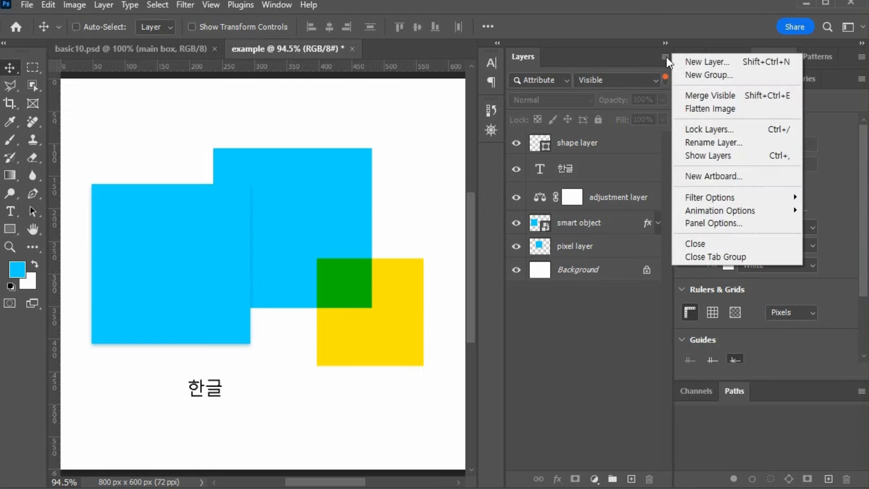
left_click(731, 225)
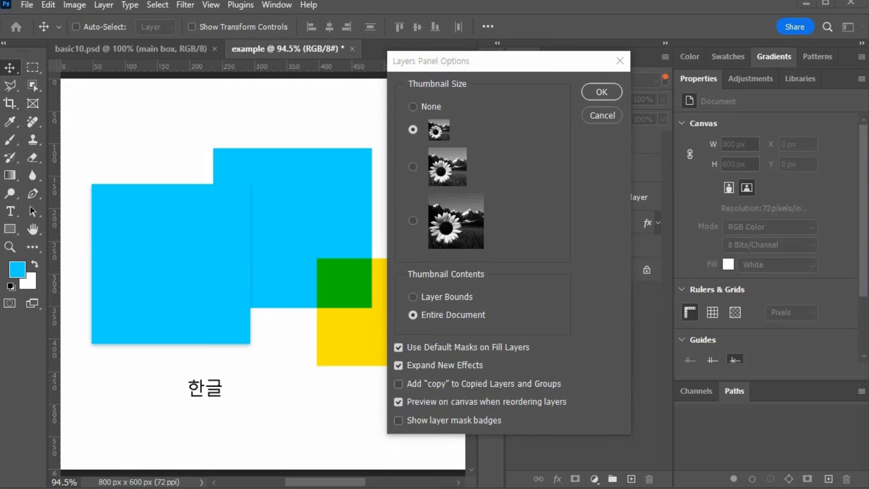
left_click_drag(504, 63, 337, 57)
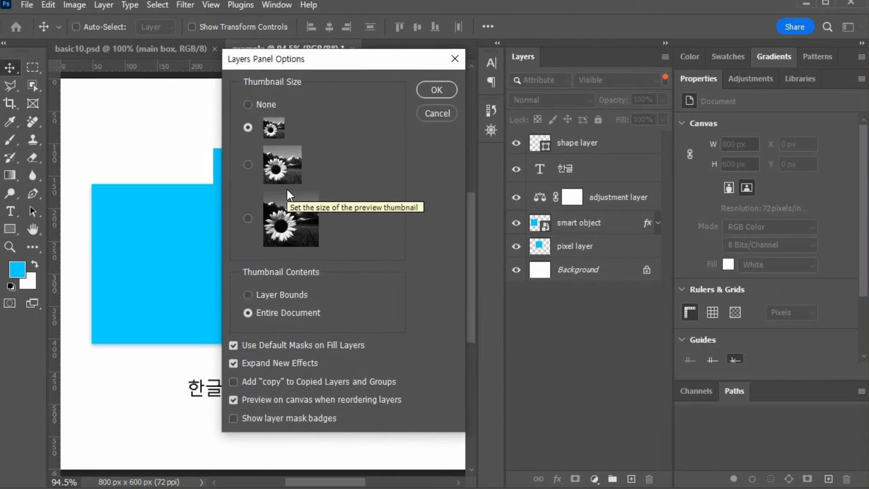
left_click(248, 103)
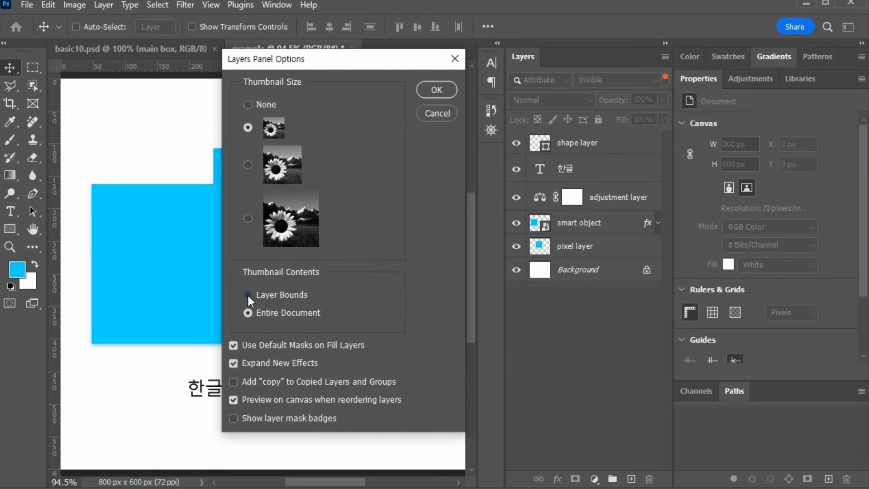
left_click(436, 90)
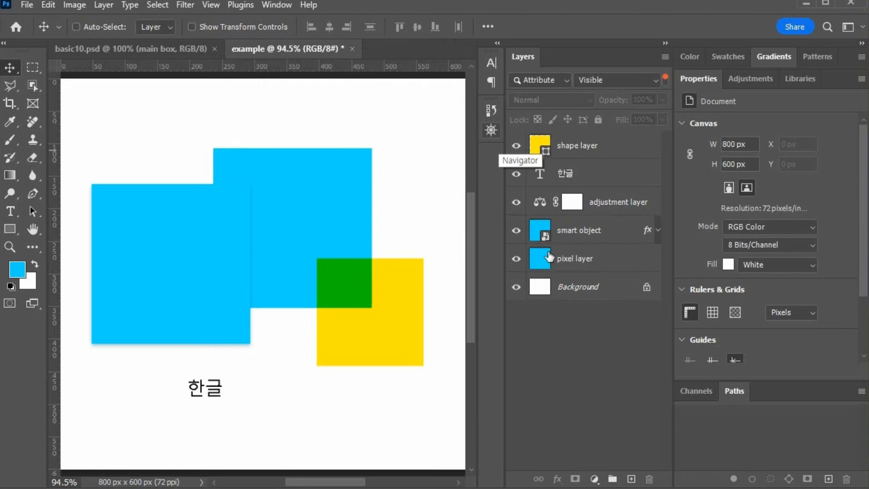
- Set the layer thumbnail contents to Entire Document and disable Expand New Effects in the Layers Panel Options
left_click(664, 57)
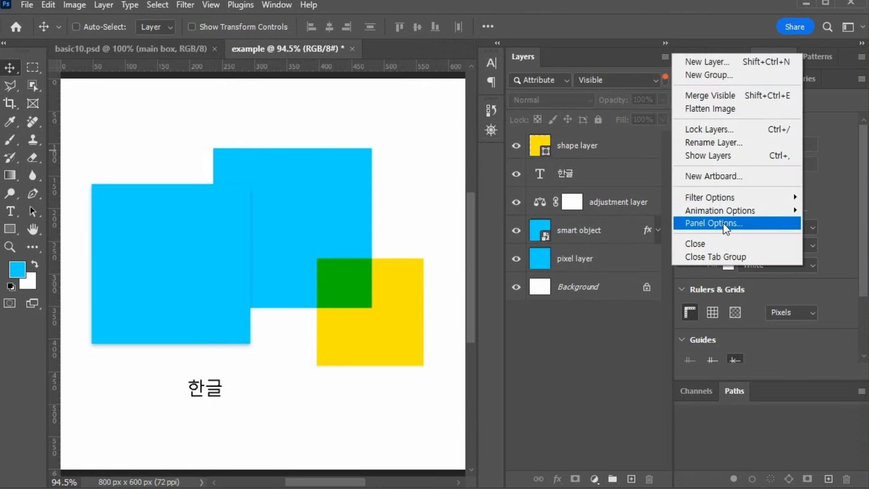
left_click(723, 223)
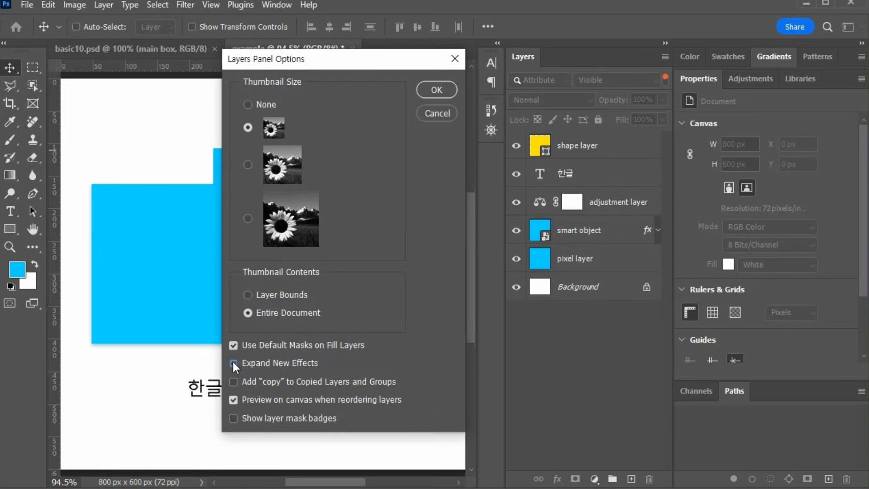
left_click(436, 89)
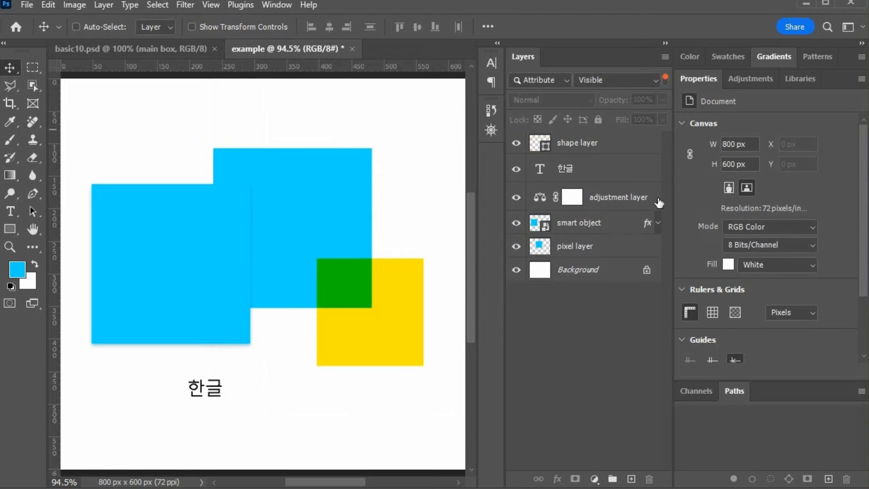
- Add a Drop Shadow effect to the pixel layer
left_click(614, 251)
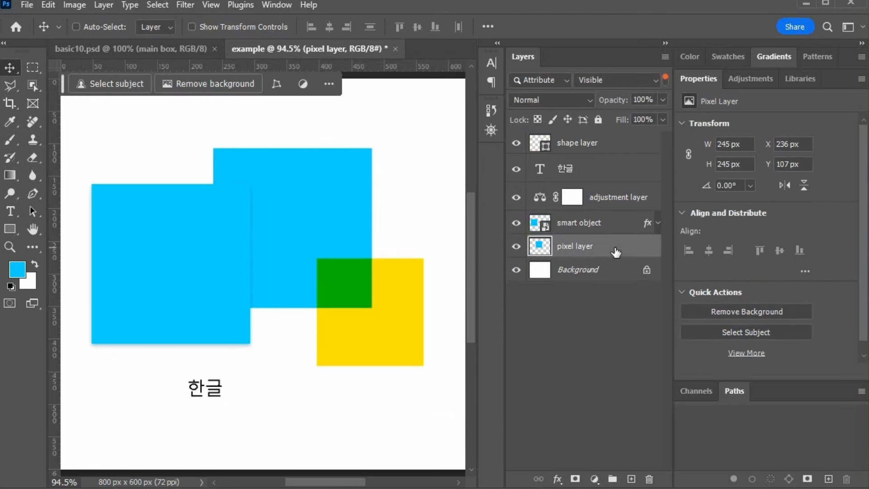
key("h")
double_click(614, 252)
left_click(361, 332)
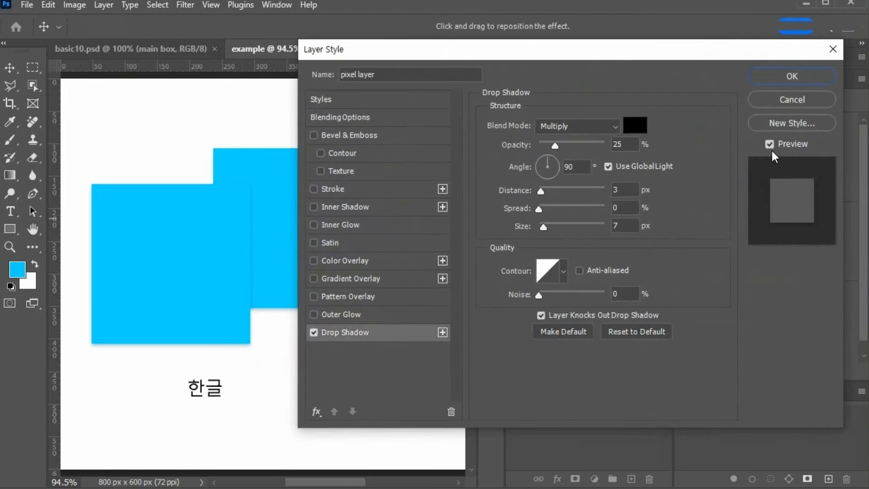
left_click(814, 76)
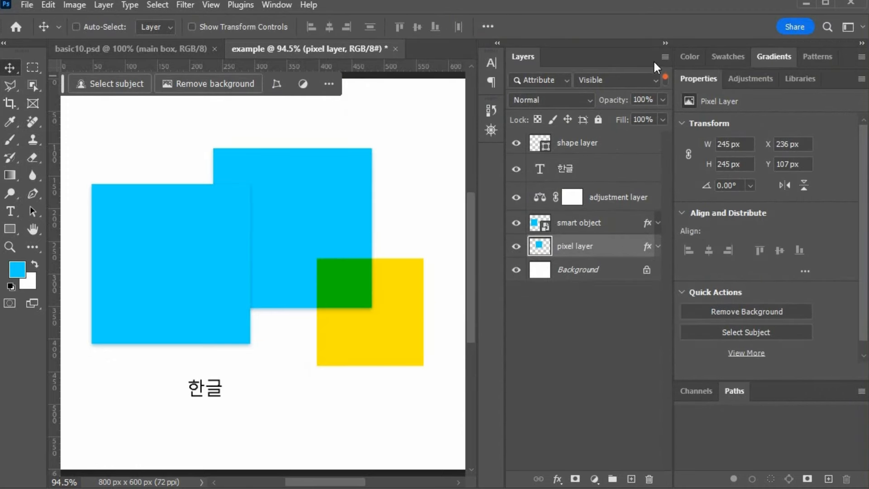
- Enable Expand New Effects in the Layers Panel Options
left_click(665, 57)
left_click(696, 486)
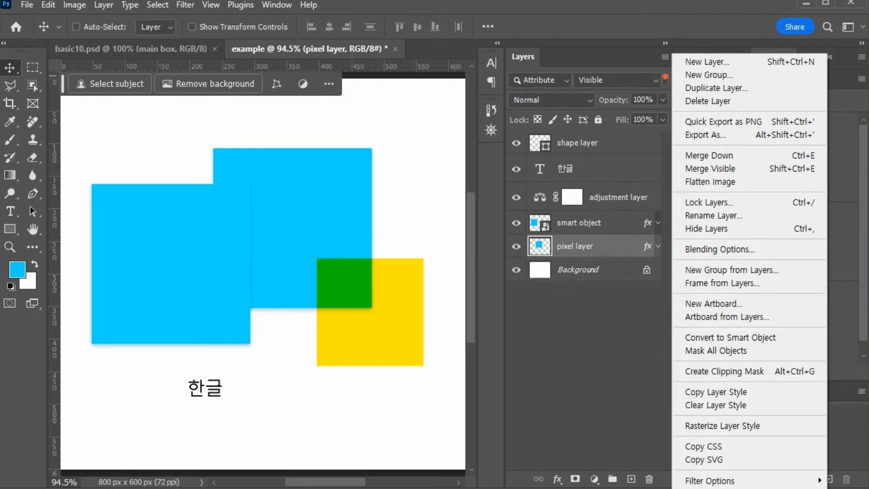
left_click(290, 365)
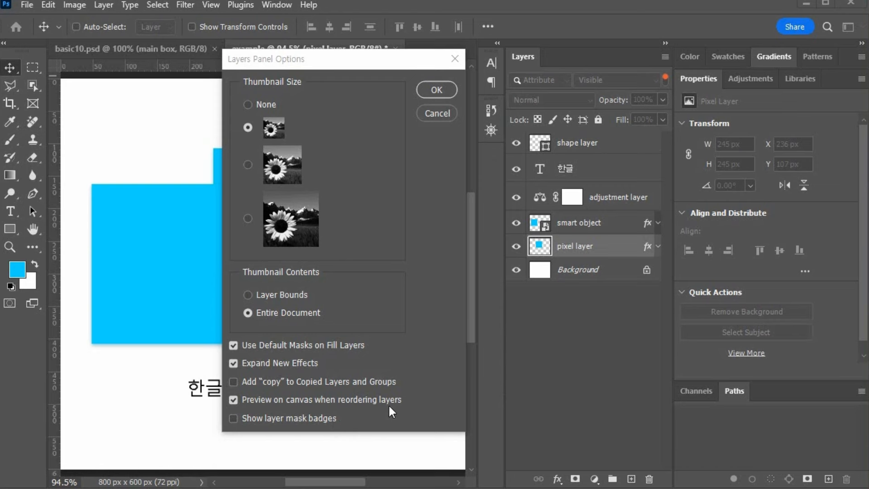
left_click(434, 90)
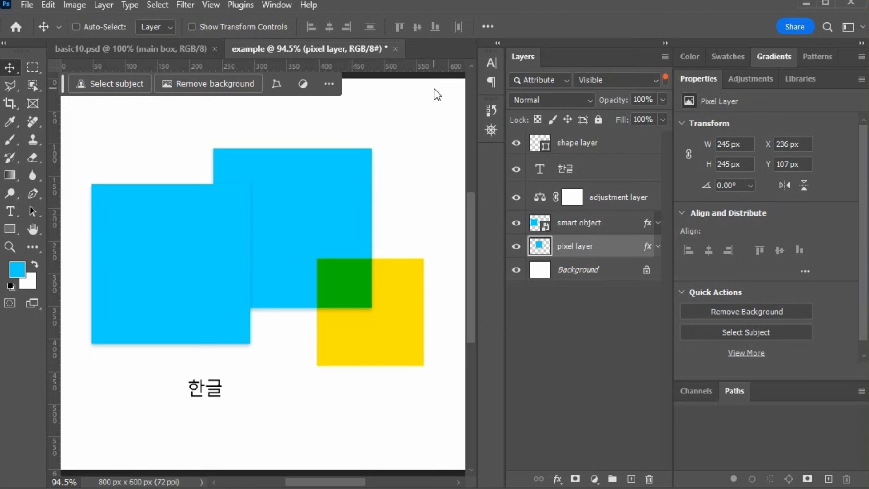
- Close the example document without saving, and collapse the Color, Properties and Paths panel groups to icons
left_click(394, 49)
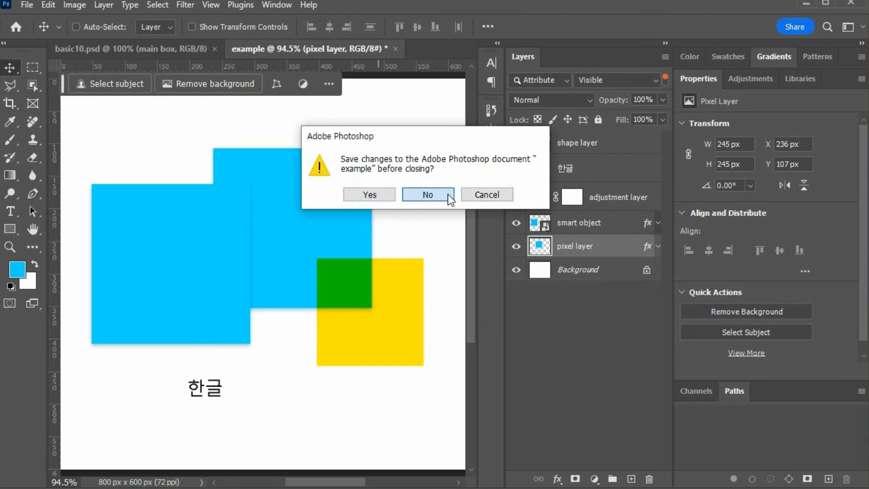
left_click(447, 194)
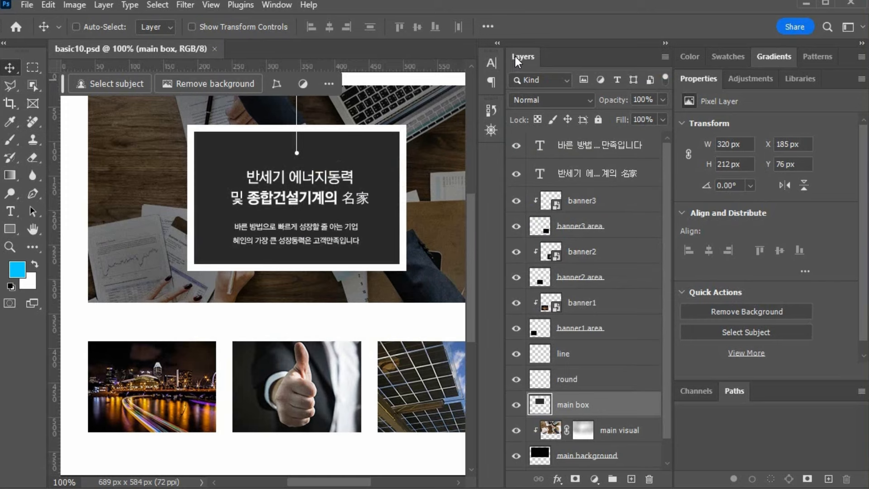
mouse_move(524, 55)
left_click(861, 43)
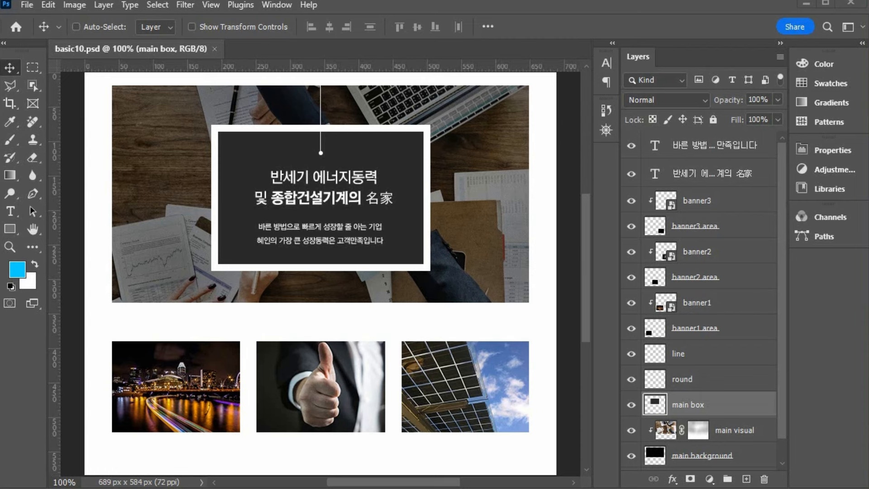
- Select the main visual layer and make only it and the main background layer visible in basic10.psd
left_click(760, 433)
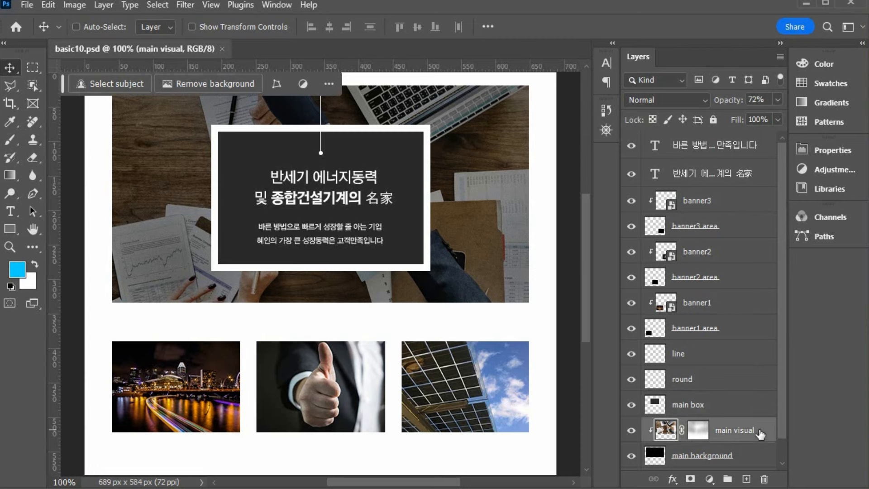
scroll(696, 432, "down", 1)
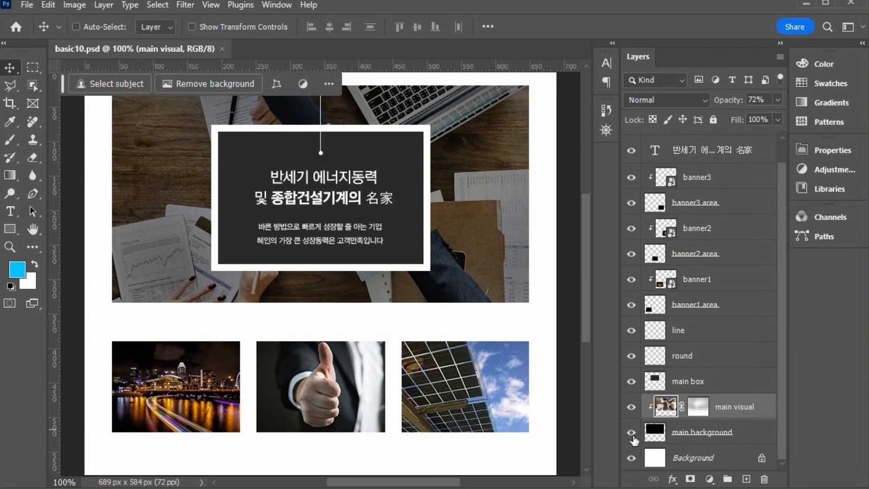
left_click(632, 433, "alt")
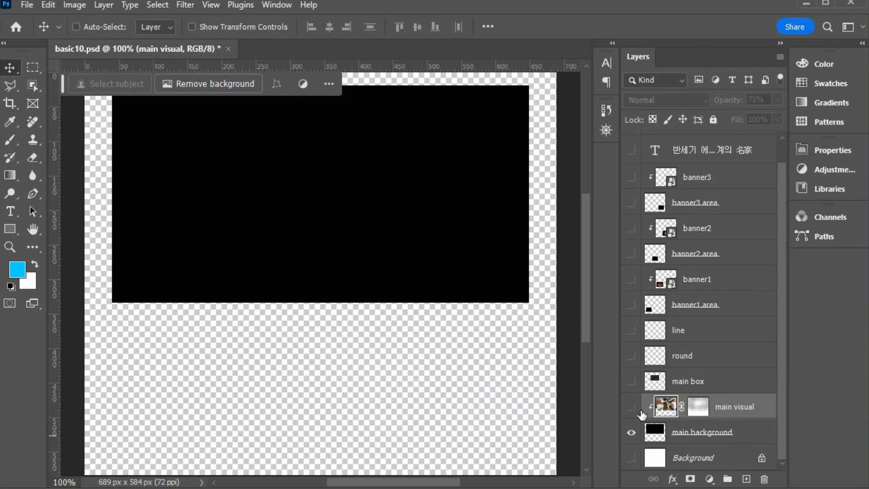
left_click(630, 406)
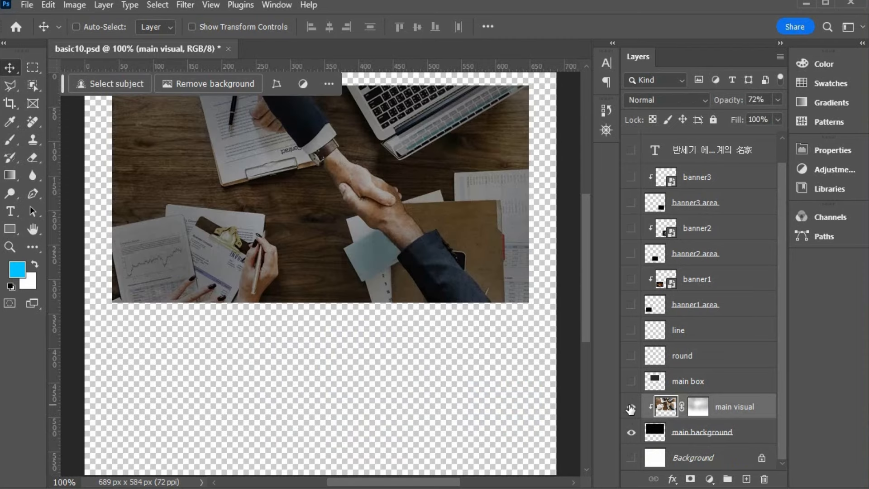
key("space")
left_click_drag(442, 264, 449, 308)
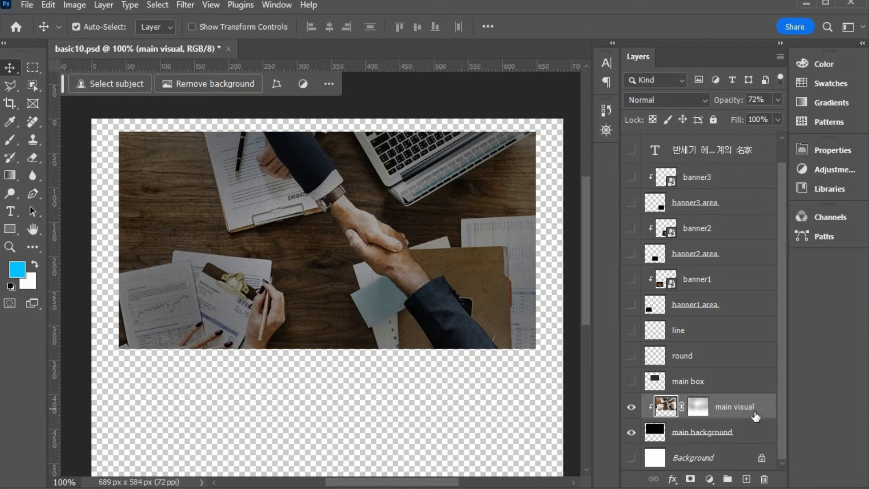
- Create a new 722 x 521 px document from the Clipboard preset and paste the copied main visual layer into it
left_click(28, 5)
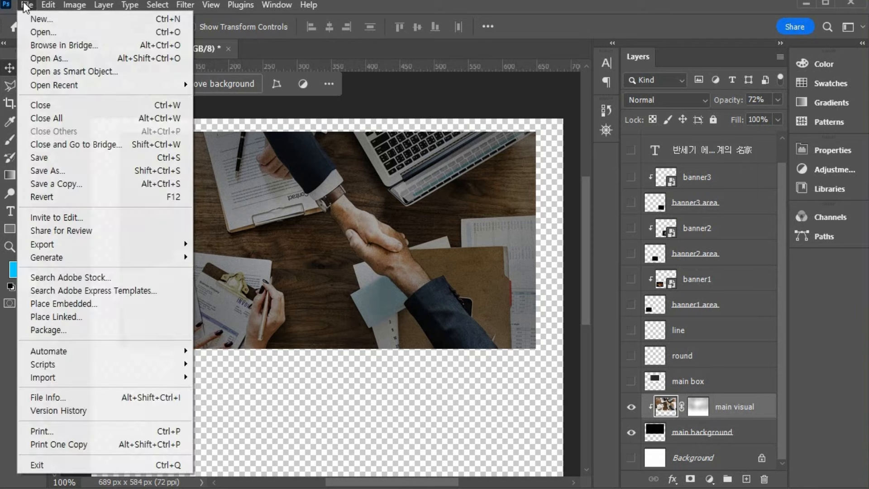
left_click(40, 19)
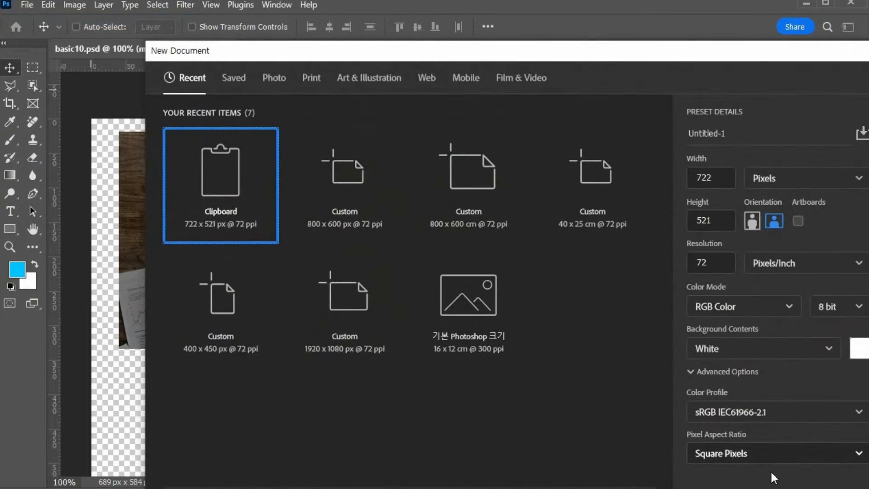
left_click(771, 475)
key("ctrl+v")
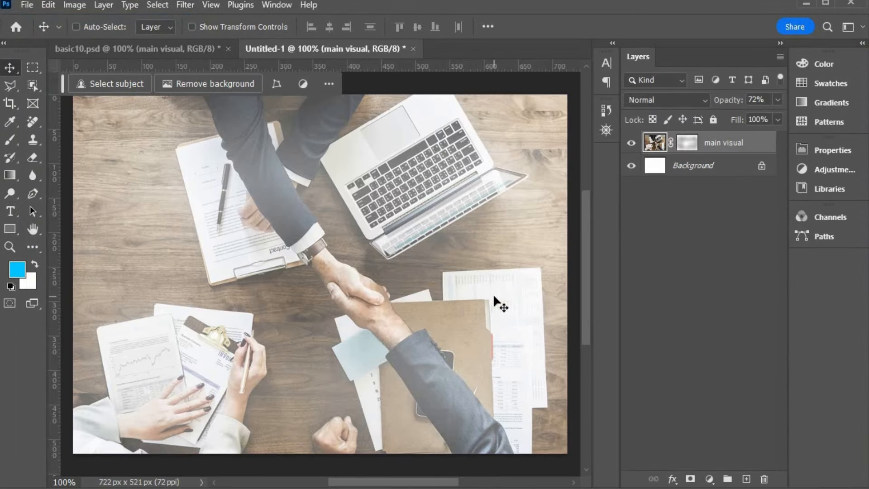
- Delete the layer mask of the main visual layer in the new document
left_click_drag(709, 215, 763, 479)
left_click(479, 196)
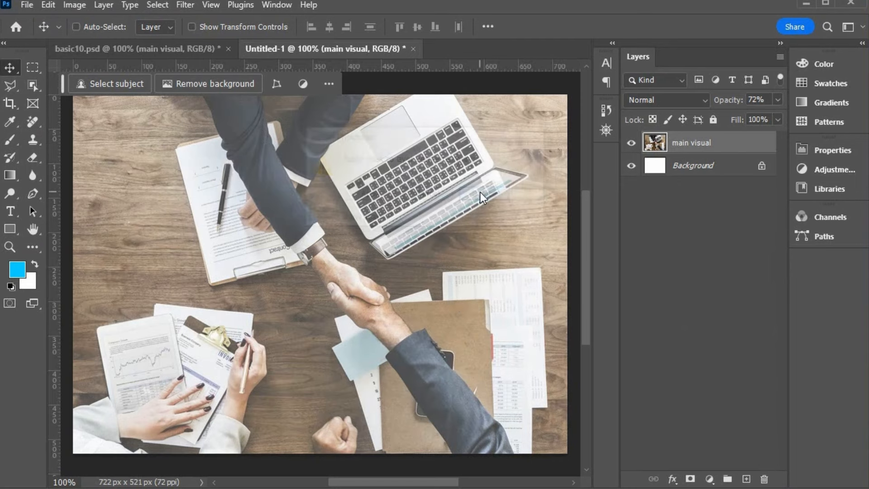
- Set the main visual layer's opacity to 100% in the new document and compare it with the masked original in basic10.psd
left_click(776, 100)
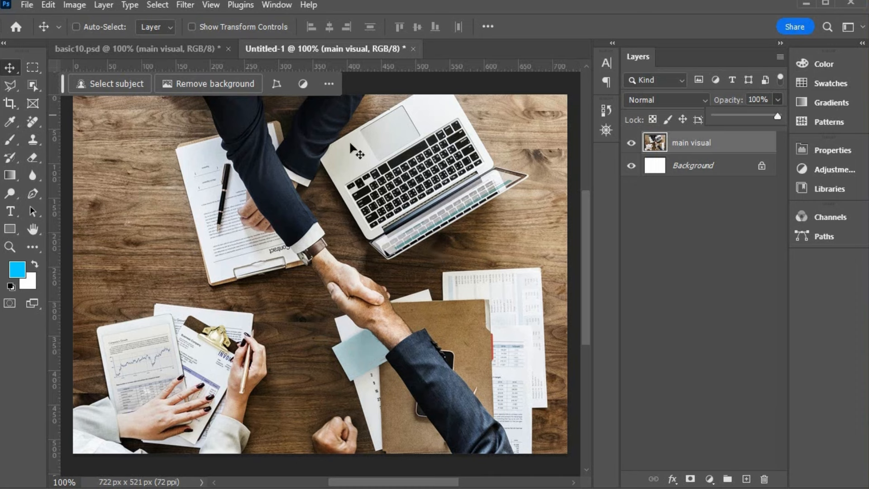
left_click(746, 145)
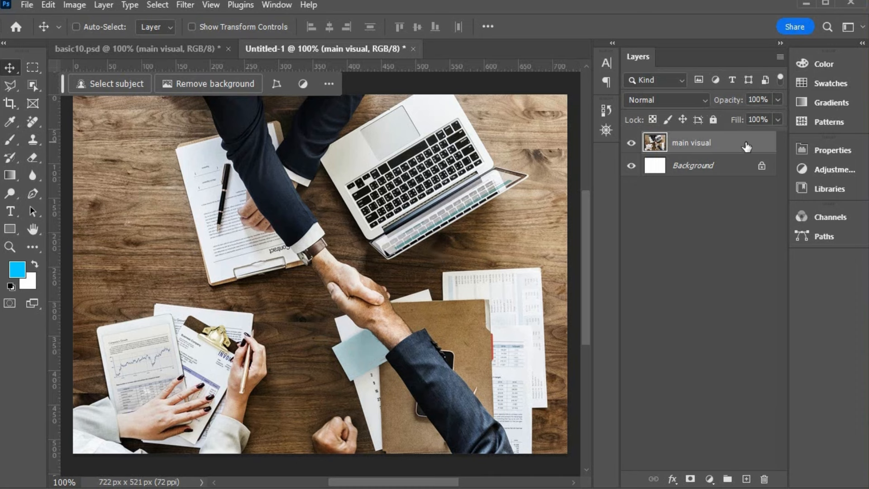
left_click(96, 52)
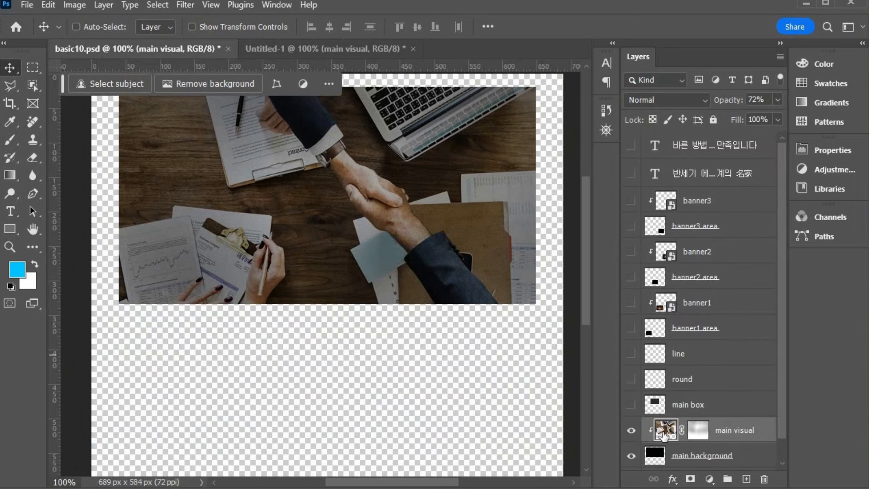
left_click(316, 52)
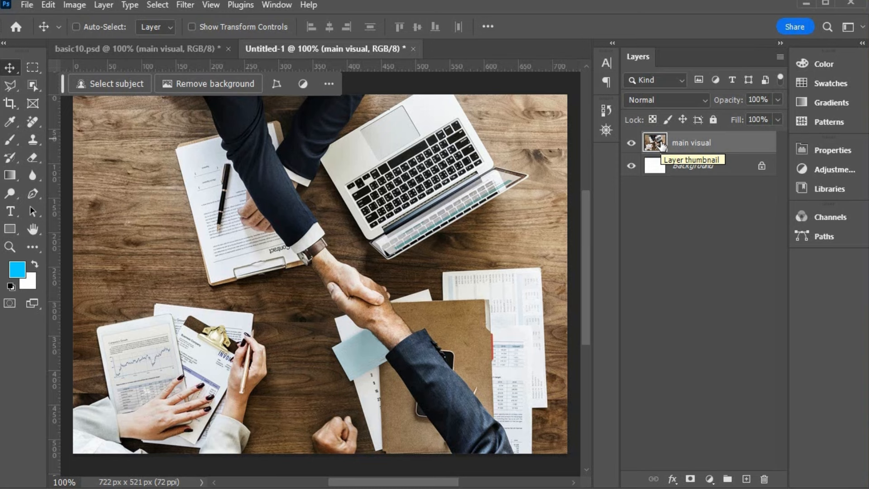
- Add a blank layer mask to the main visual layer and activate the Eraser tool
left_click(689, 479)
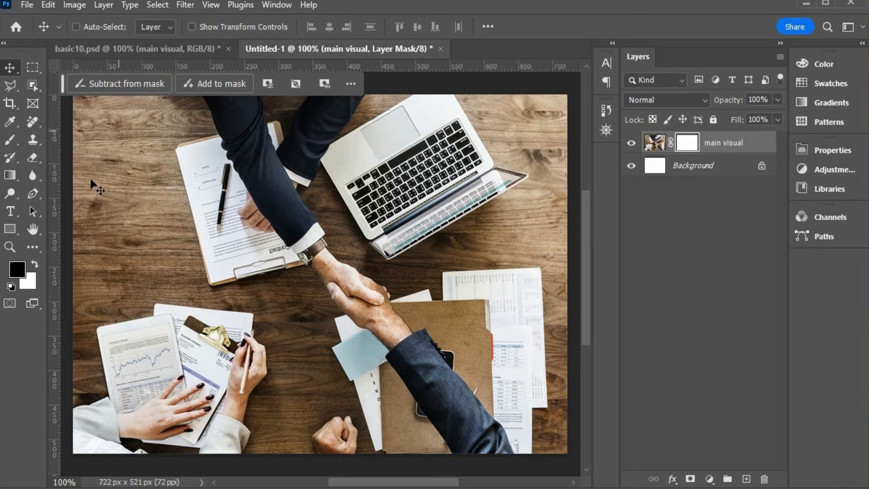
left_click(34, 161)
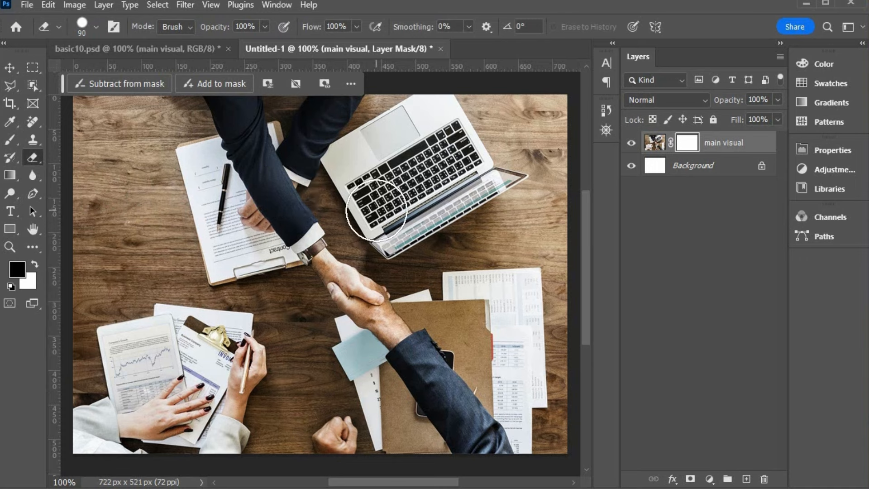
- Try erasing the centre of the photo directly on the layer's pixels, and undo all the eraser strokes
left_click(652, 144)
mouse_move(419, 176)
left_mouse_down()
mouse_move(255, 309)
mouse_move(430, 202)
mouse_move(290, 319)
mouse_move(350, 217)
mouse_move(386, 180)
mouse_move(251, 281)
mouse_move(385, 151)
mouse_move(222, 271)
mouse_move(368, 150)
mouse_move(237, 256)
left_mouse_up()
left_click_drag(444, 236, 300, 324)
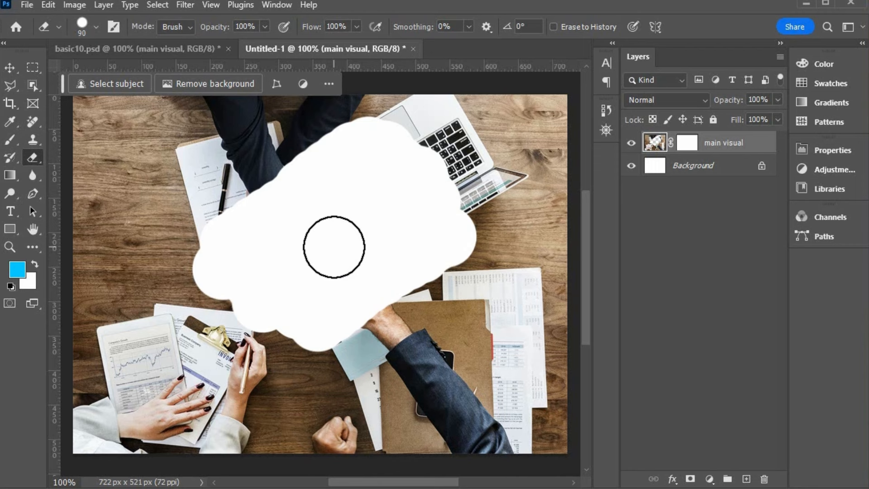
key("ctrl+z")
key("ctrl+z")
key("ctrl+z")
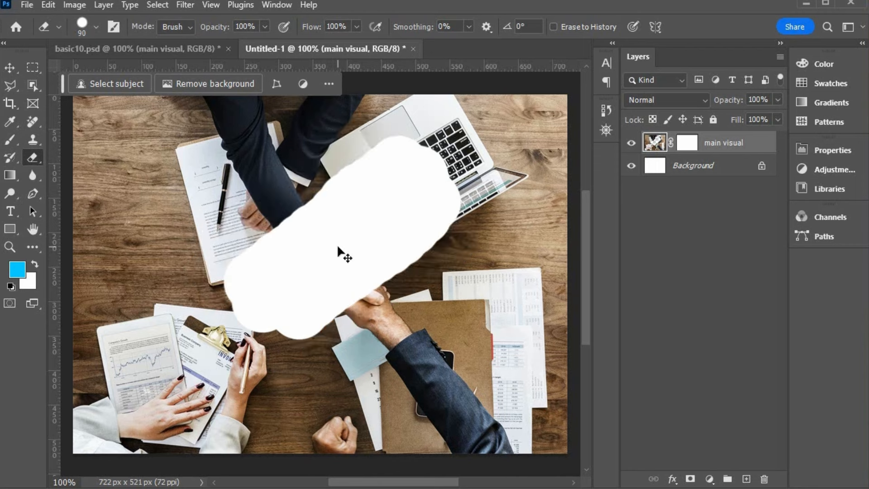
key("ctrl+z")
key("ctrl+z")
key("ctrl+z")
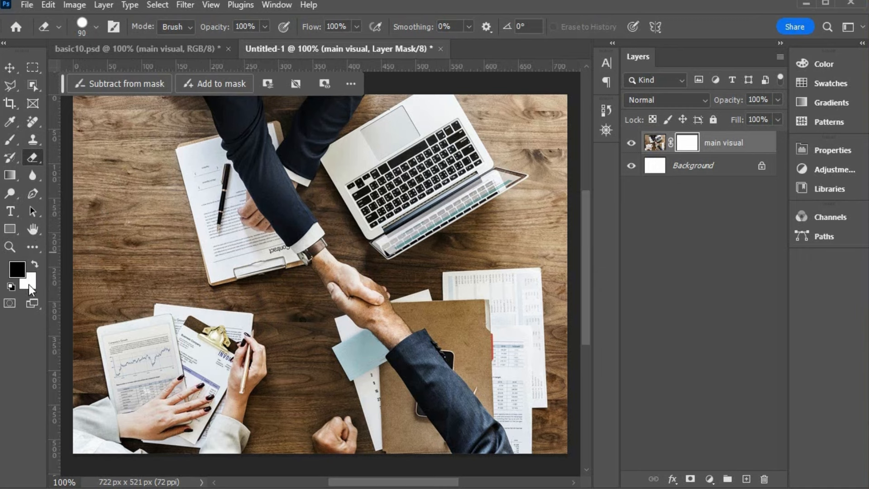
- Make black the background color and erase on the layer mask to hide a large area across the photo's centre
left_click(36, 262)
mouse_move(385, 185)
left_mouse_down()
mouse_move(280, 262)
mouse_move(226, 313)
left_mouse_up()
mouse_move(285, 293)
left_mouse_down()
mouse_move(399, 217)
mouse_move(371, 267)
mouse_move(259, 378)
mouse_move(433, 266)
mouse_move(295, 396)
mouse_move(461, 289)
mouse_move(391, 221)
mouse_move(366, 180)
mouse_move(198, 277)
left_mouse_up()
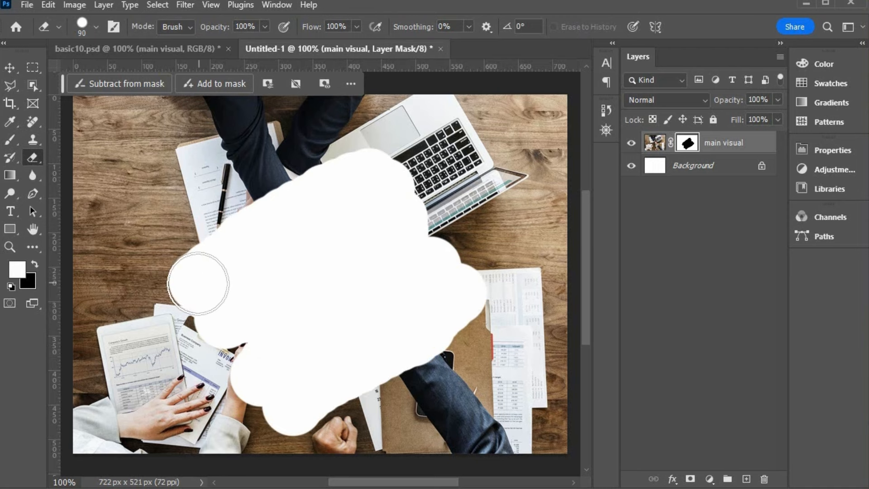
- View the layer mask alone on the canvas, return to the image, and load the mask as a selection before deselecting it
left_click(687, 143, "alt")
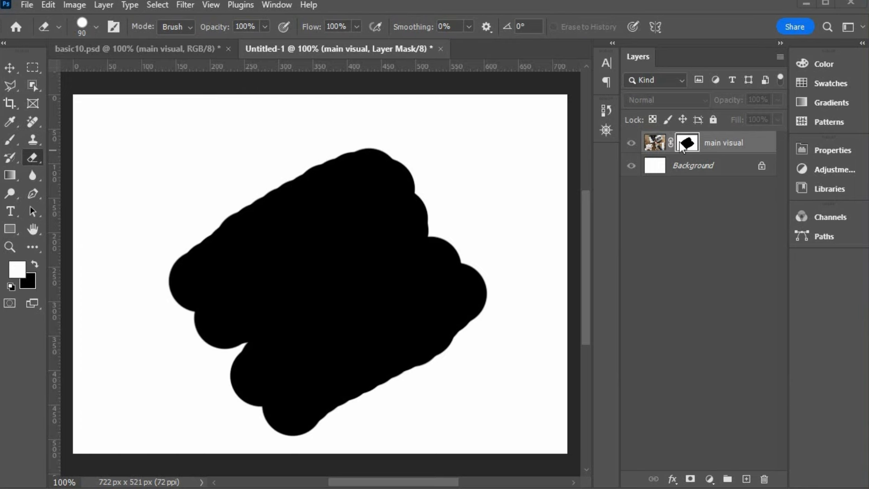
left_click(688, 150)
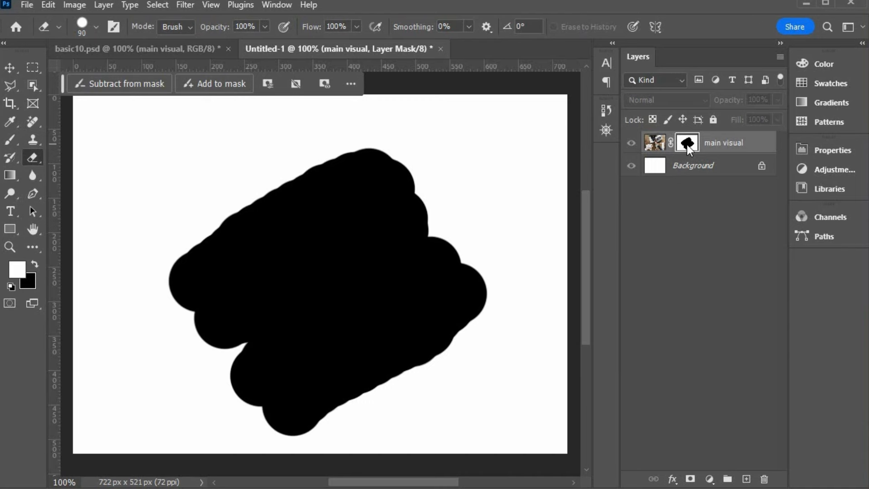
left_click(688, 146, "alt")
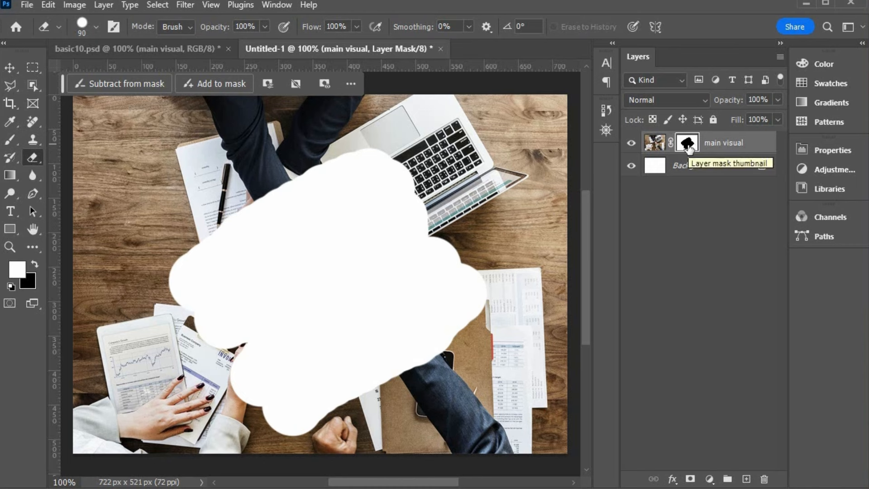
left_click(687, 144, "ctrl")
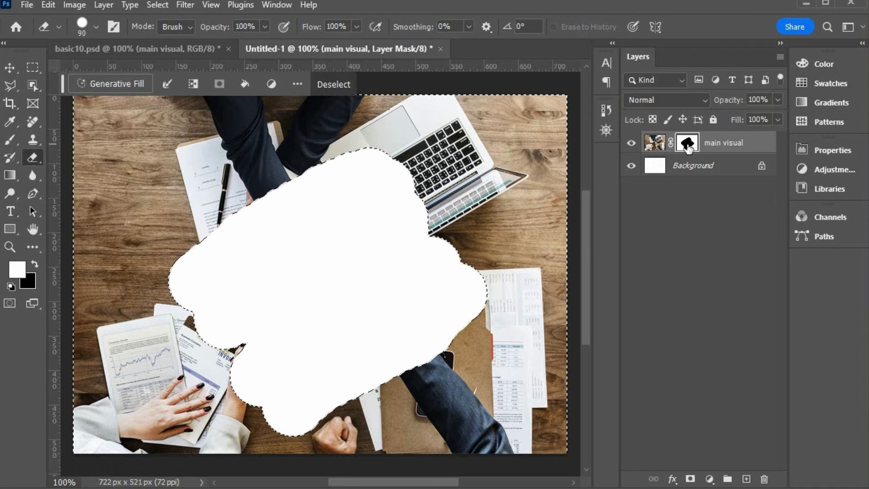
key("ctrl+d")
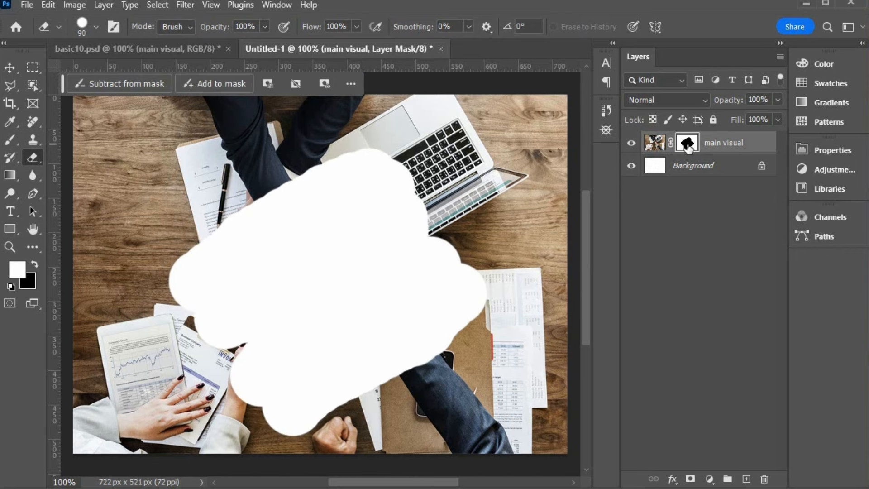
- Disable and re-enable the layer mask, and unlink it from the main visual layer
left_click(687, 145, "shift")
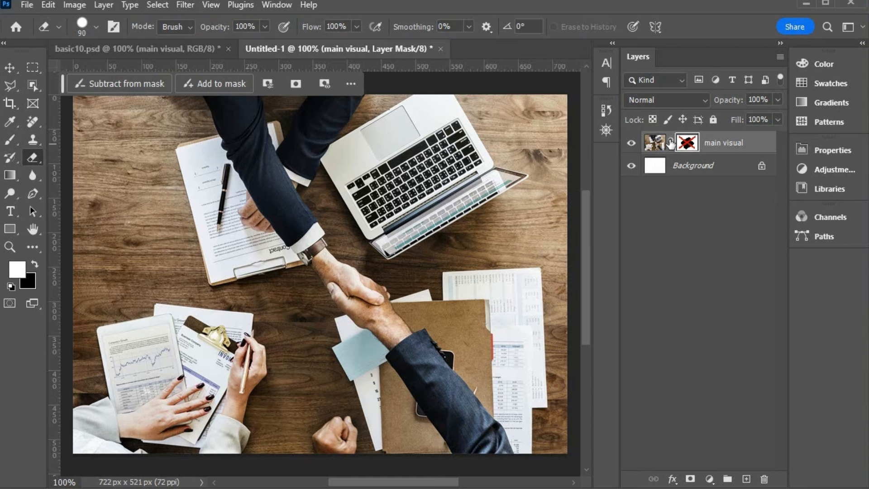
left_click(671, 143)
left_click(687, 143, "shift")
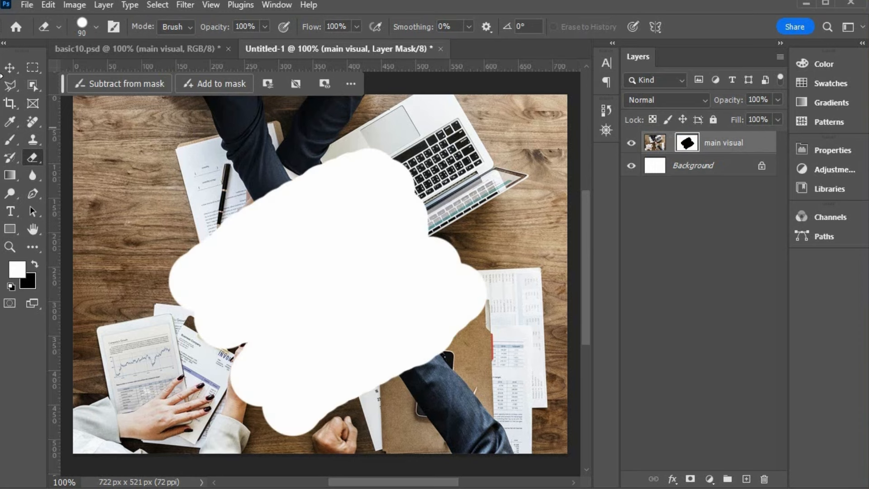
- Move the unlinked mask up and to the left over the photo, and link it to the layer image again
left_click(9, 67)
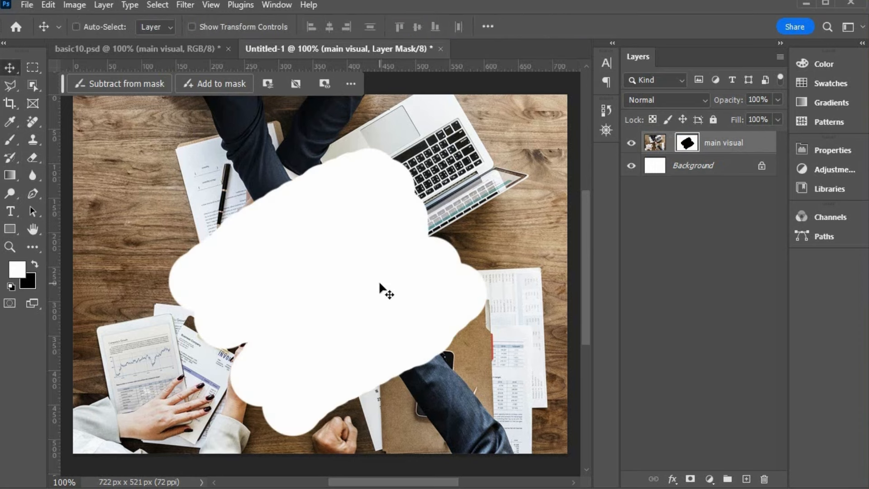
left_click_drag(380, 283, 343, 235)
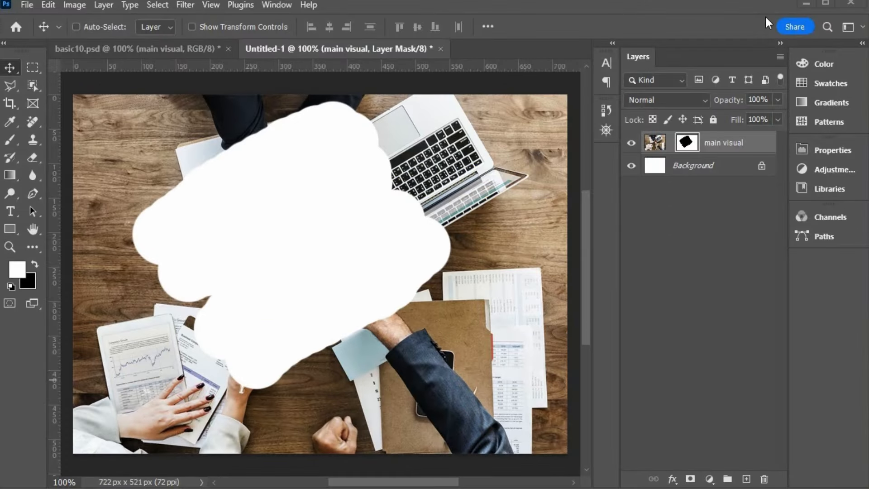
left_click(659, 146)
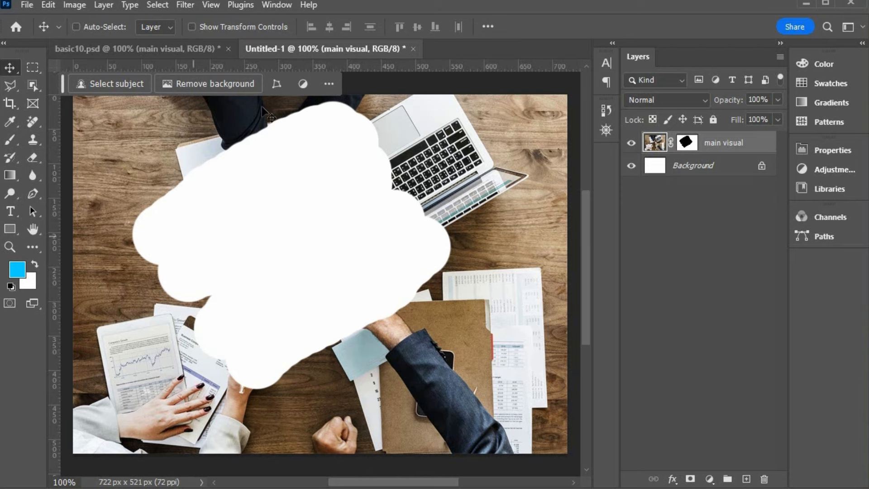
- Expand the collapsed panel groups and compare the main visual layer's pixel properties with its layer mask properties
left_click(862, 44)
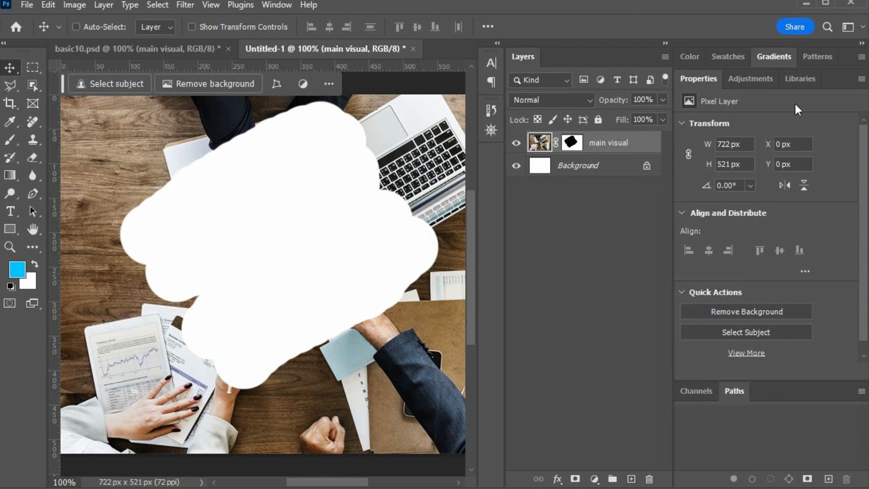
left_click(569, 143)
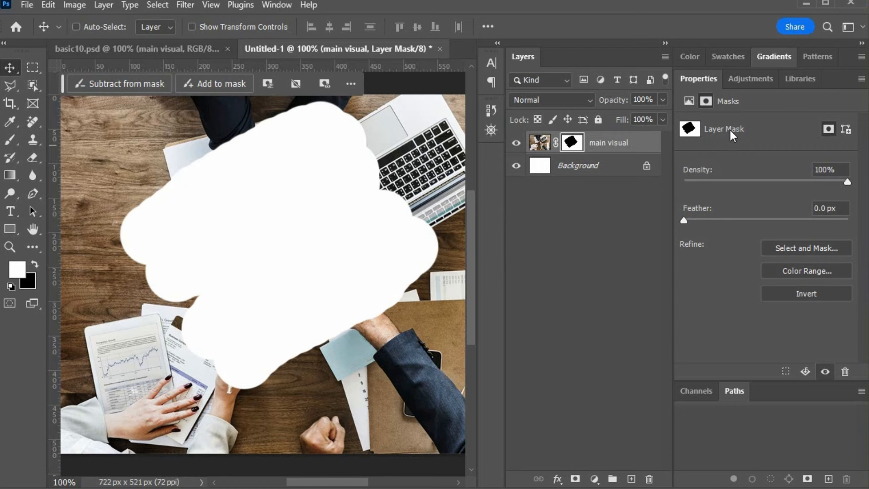
scroll(263, 272, "down", 1)
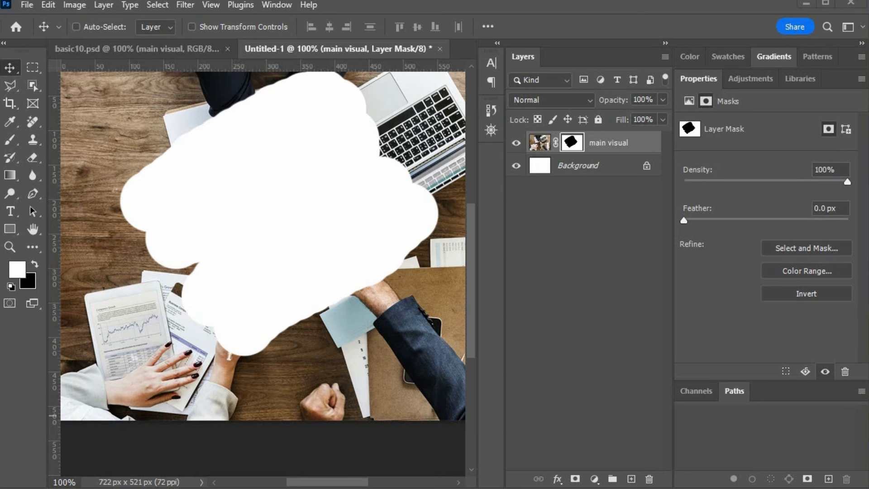
left_click(688, 101)
left_click(706, 101)
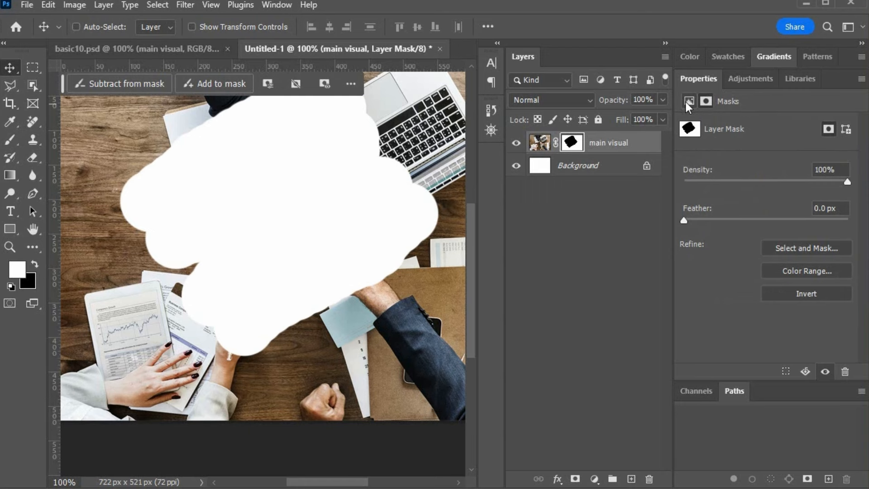
left_click(688, 101)
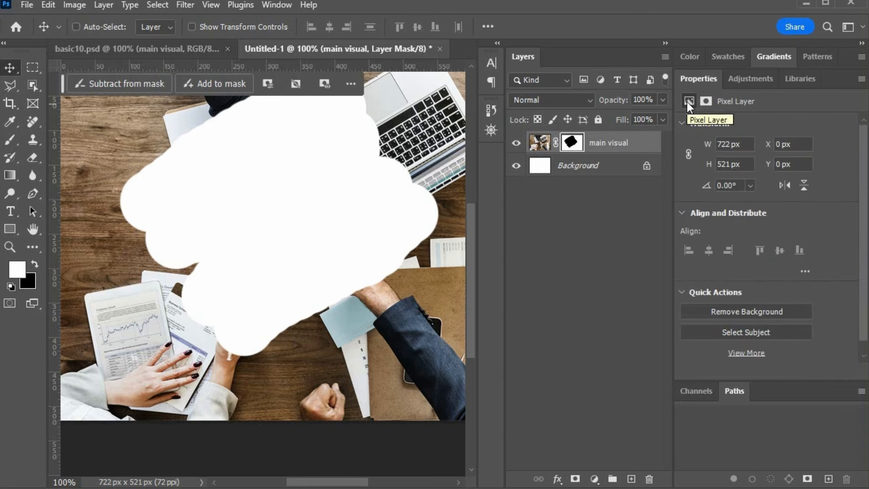
left_click(704, 100)
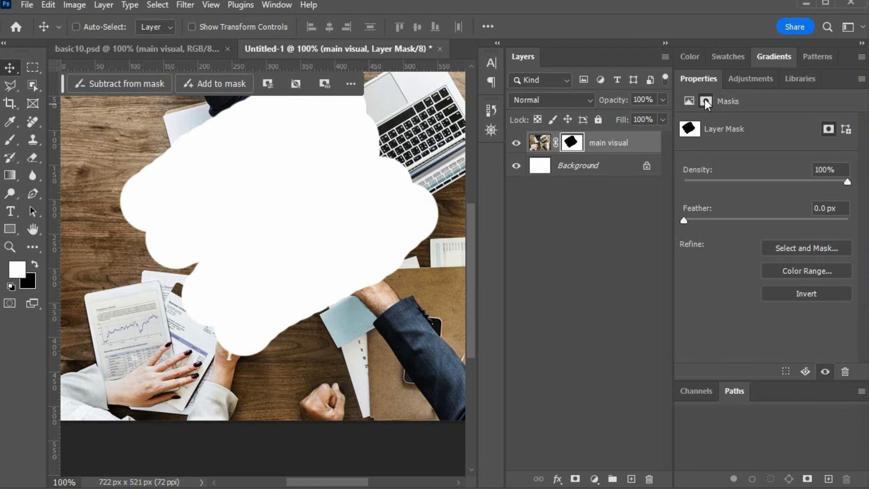
- Try the layer mask at 67% density, restore it to 100%, and test the feather, leaving it at 0 px
left_click_drag(468, 283, 469, 261)
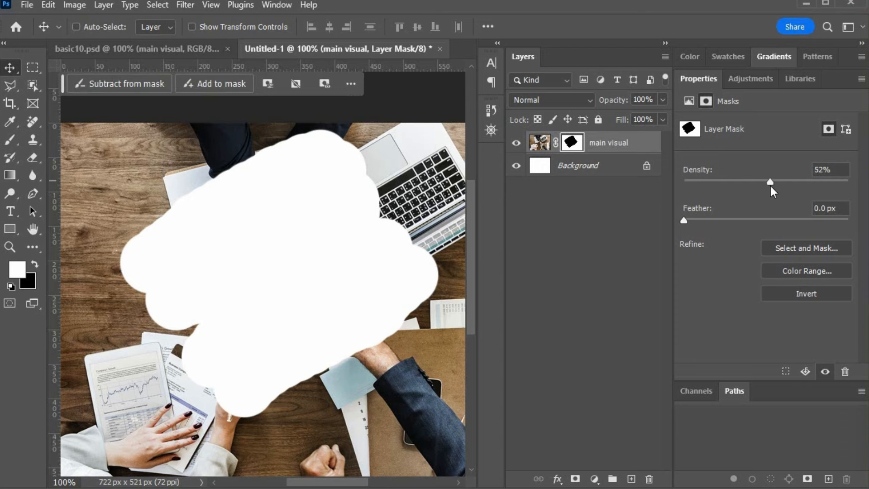
left_click_drag(770, 186, 794, 186)
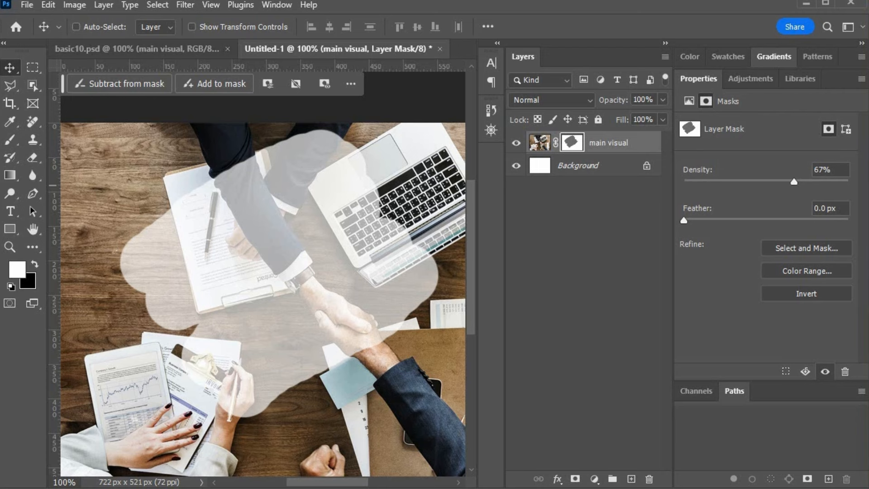
left_click_drag(795, 181, 861, 188)
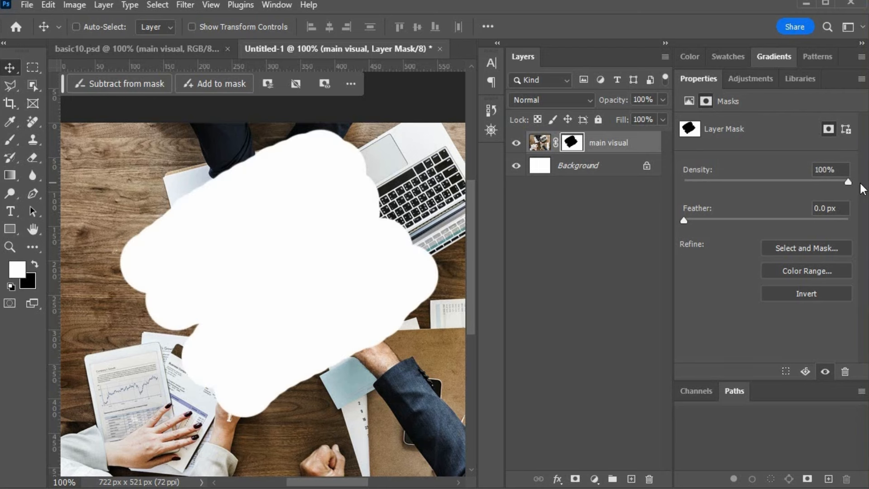
left_click_drag(685, 220, 672, 208)
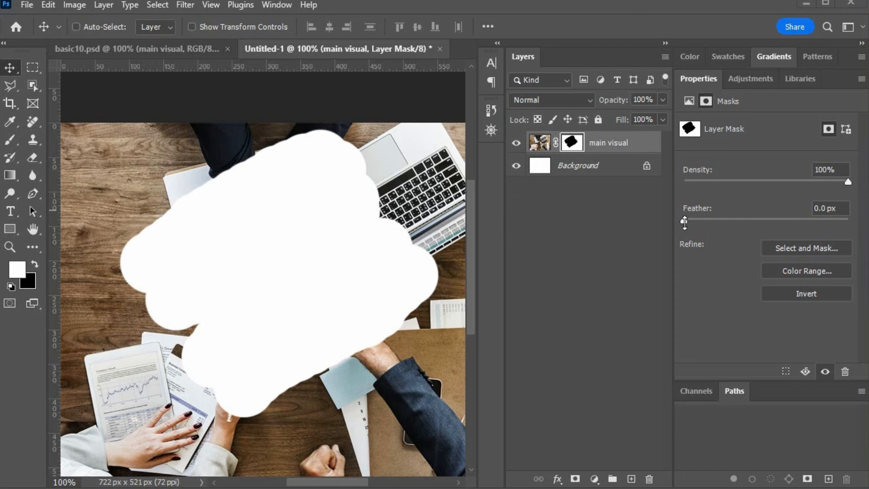
left_click(683, 221)
left_click_drag(683, 222, 664, 226)
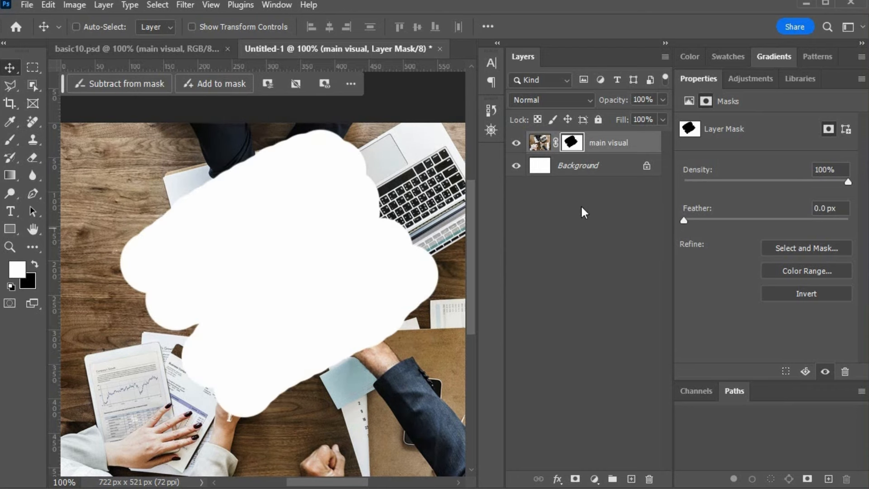
- Test mask densities of 45% and 0% through the contextual mask modification options, returning to 100% density and 0 px feather
left_click(266, 85)
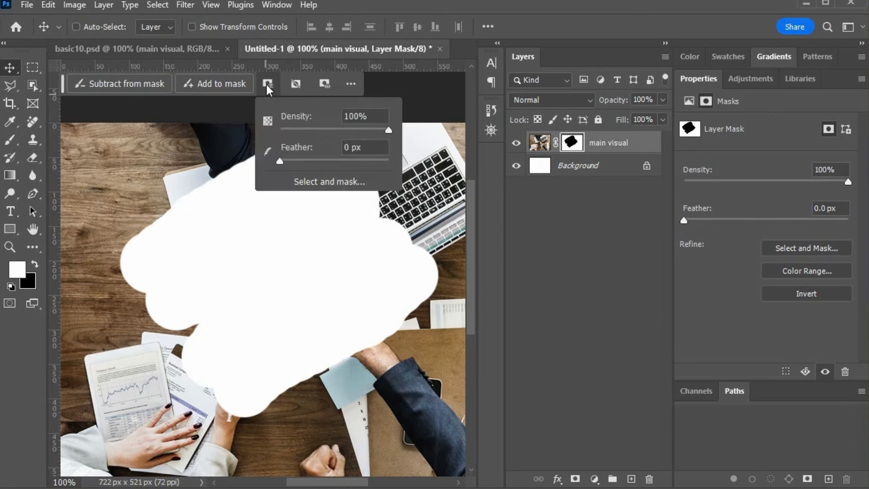
left_click_drag(388, 131, 323, 128)
left_click(329, 129)
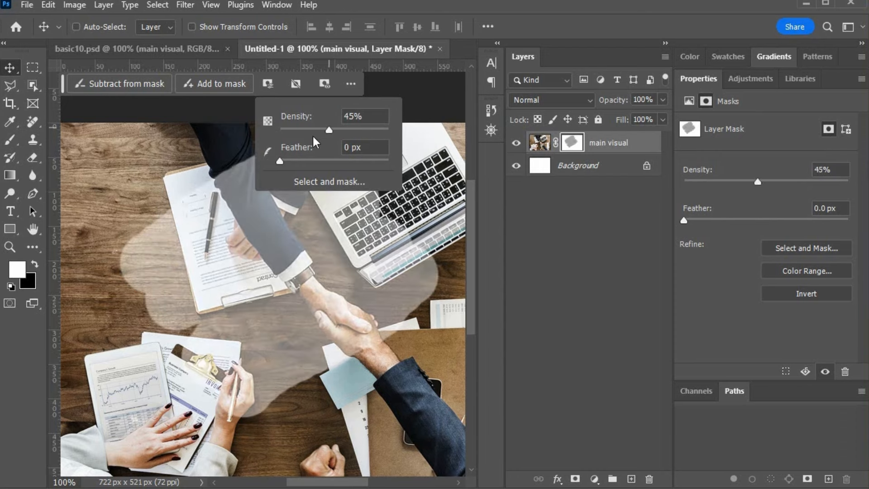
left_click_drag(279, 162, 261, 145)
left_click_drag(330, 132, 267, 135)
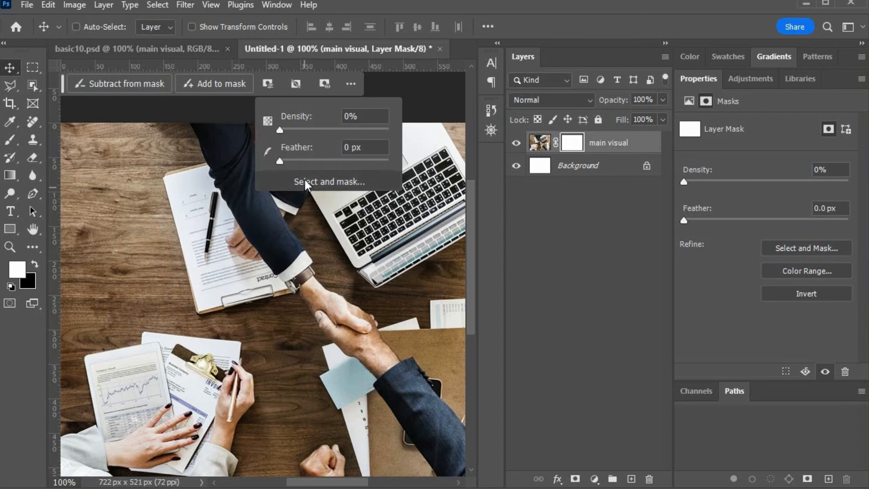
left_click_drag(279, 132, 408, 132)
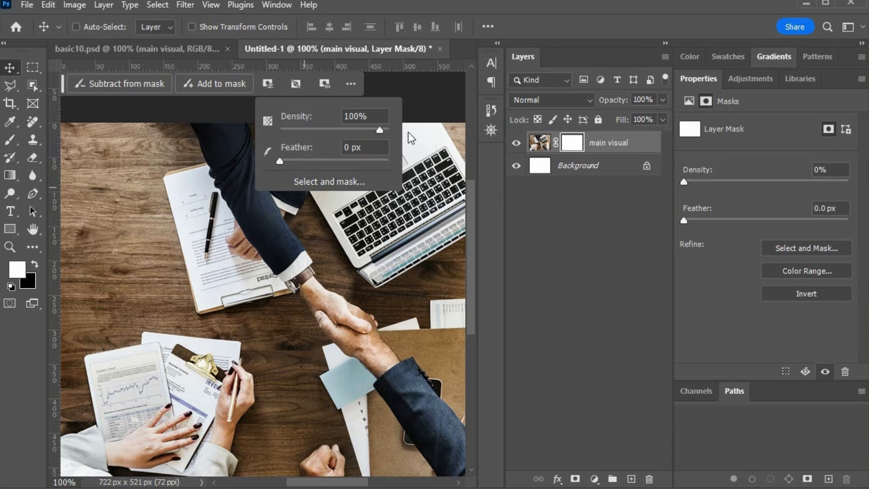
- Examine the Select and Mask workspace for the main visual layer's mask and leave it without applying any changes
left_click(320, 181)
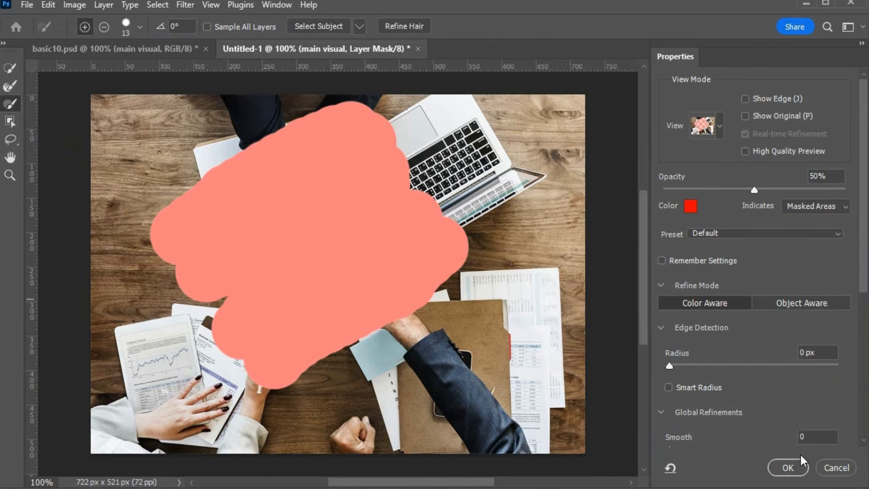
left_click(835, 467)
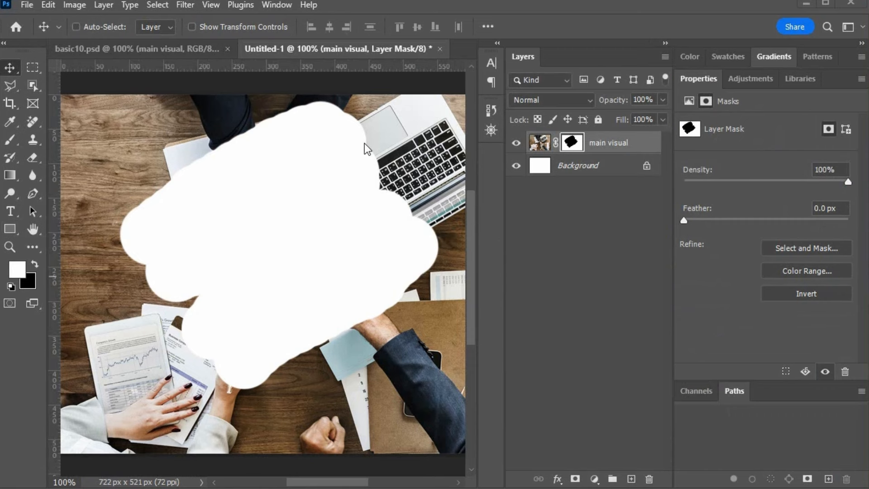
- Try rebuilding the main visual mask from a sampled colour with Color Range, undo it and reselect the layer mask
left_click(784, 269)
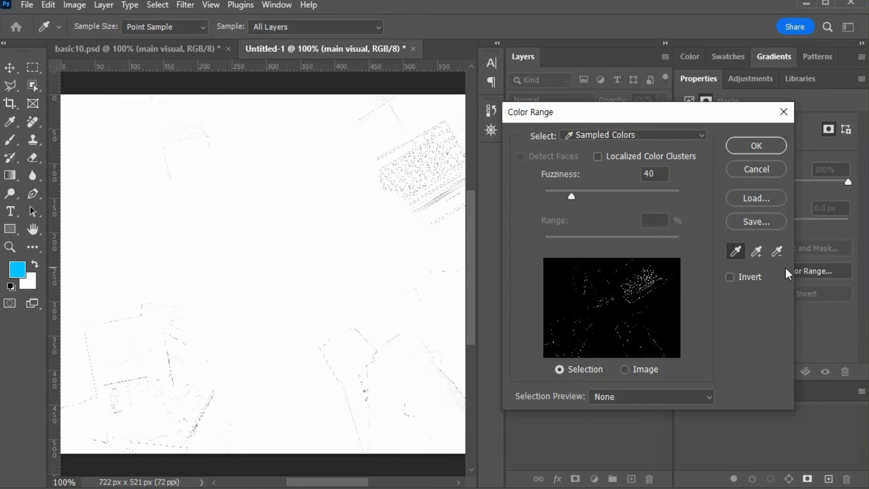
left_click(633, 282)
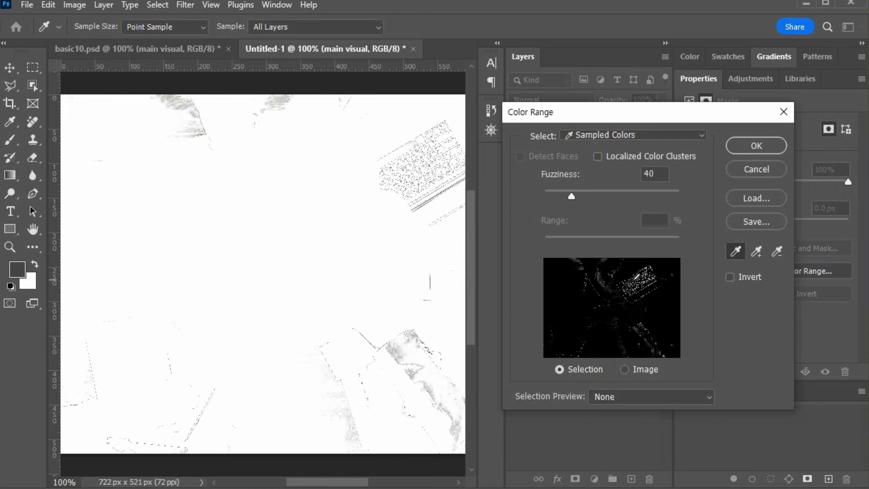
left_click(770, 147)
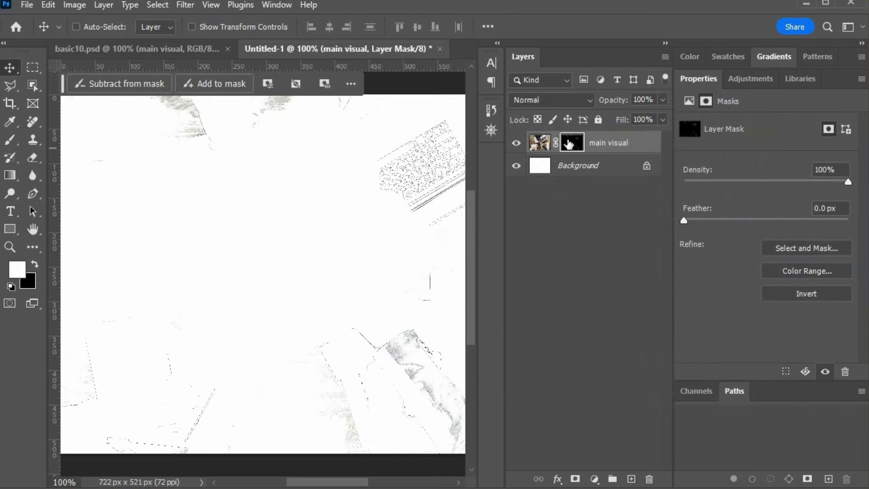
key("ctrl+z")
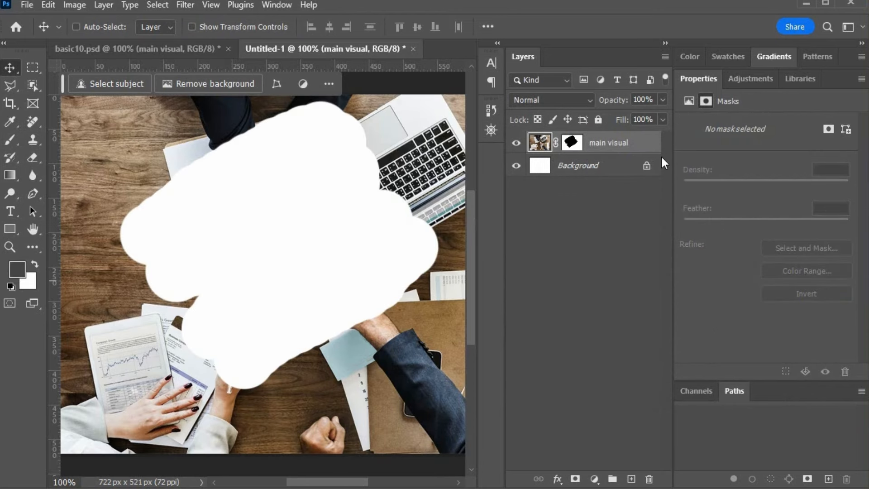
left_click(570, 148)
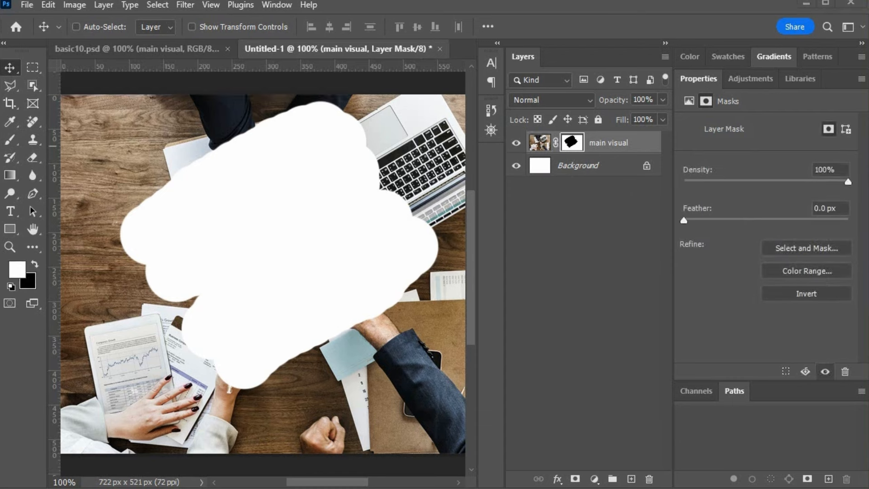
- Invert the main visual layer's mask repeatedly, ending with its centre hidden and the surrounding photo shown
left_click(804, 294)
left_click(805, 293)
left_click(805, 293)
left_click(805, 293)
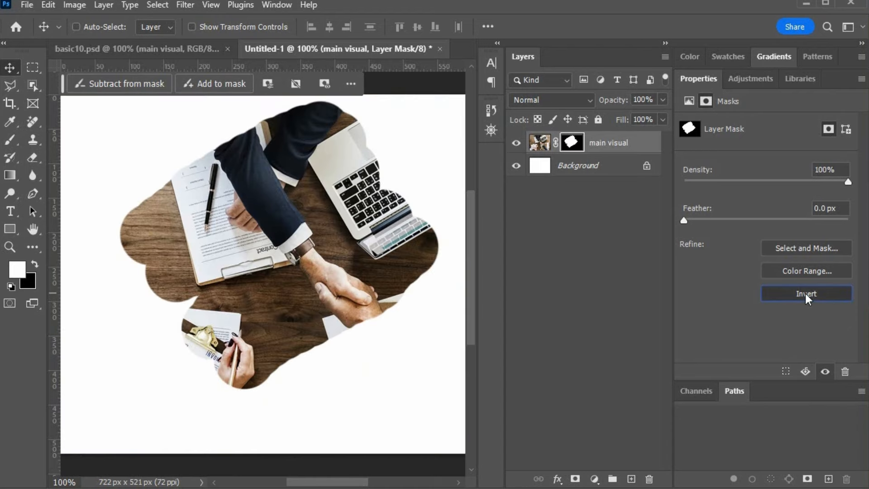
left_click(804, 293)
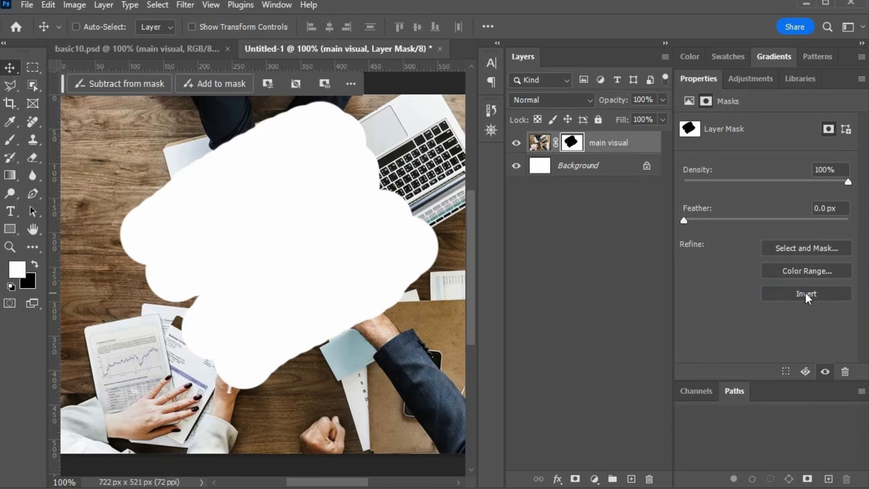
- Load the mask as a selection, try applying the mask permanently to the layer, undo that and reselect the mask
left_click(787, 371)
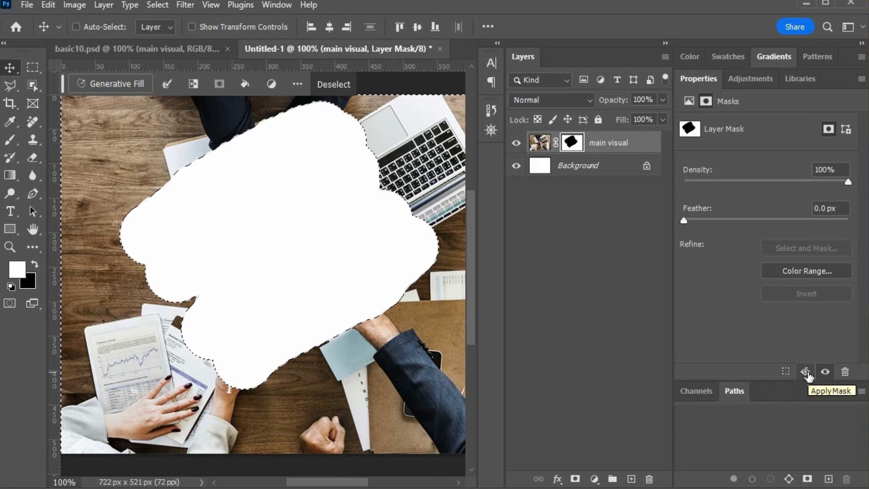
left_click(806, 373)
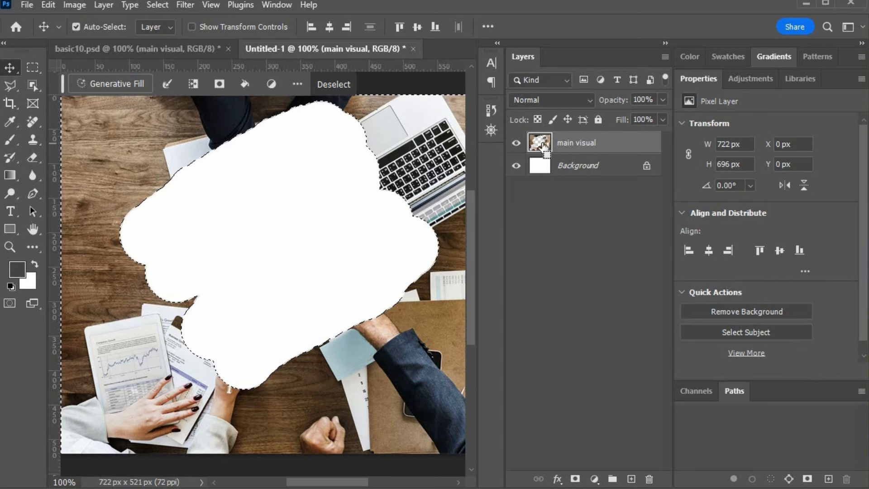
key("ctrl+z")
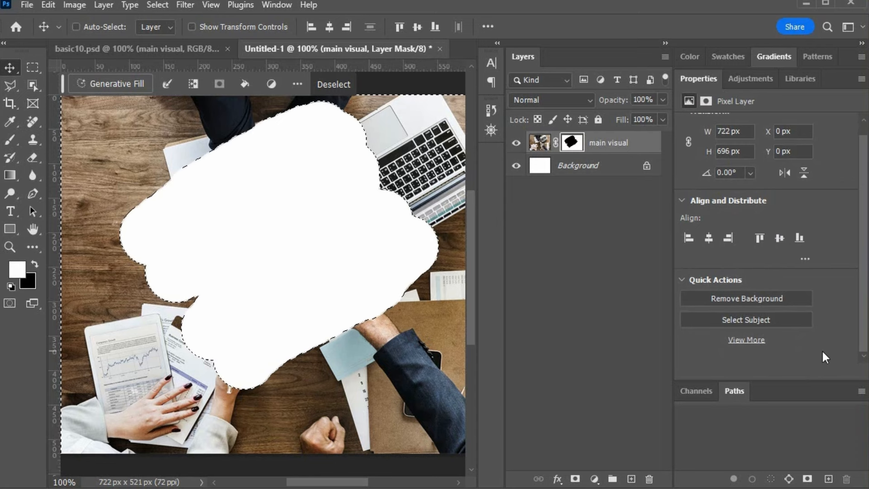
left_click(569, 143)
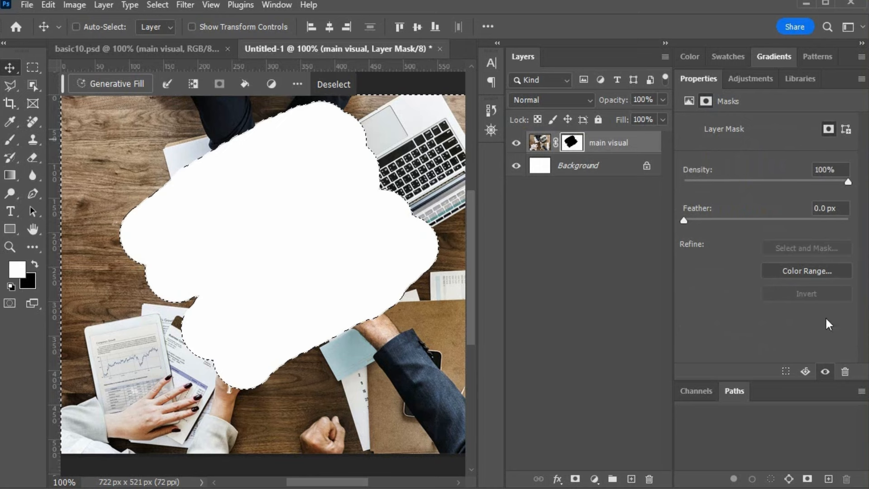
- Disable and re-enable the main visual layer's mask, try deleting it, undo the deletion and reselect the mask
left_click(824, 373)
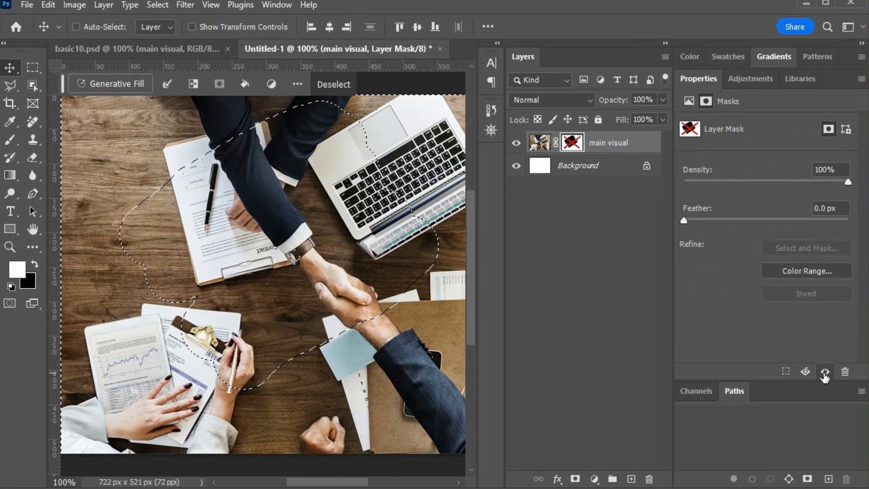
left_click(824, 372)
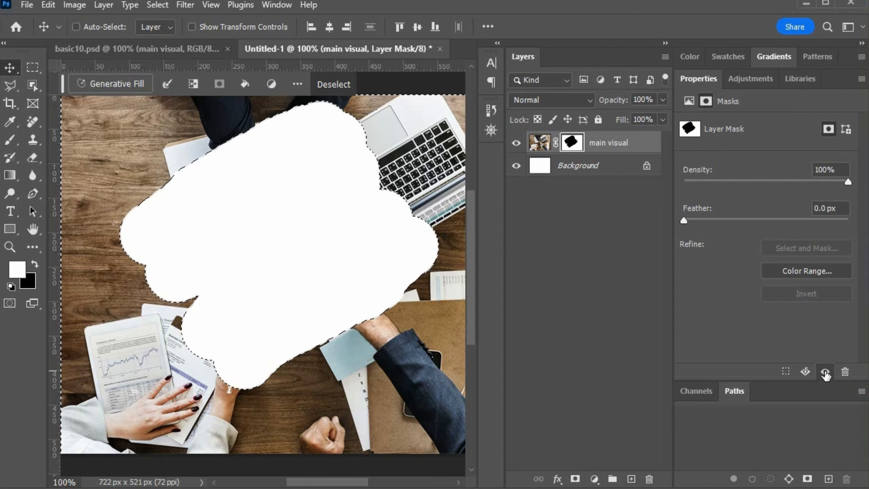
left_click(844, 372)
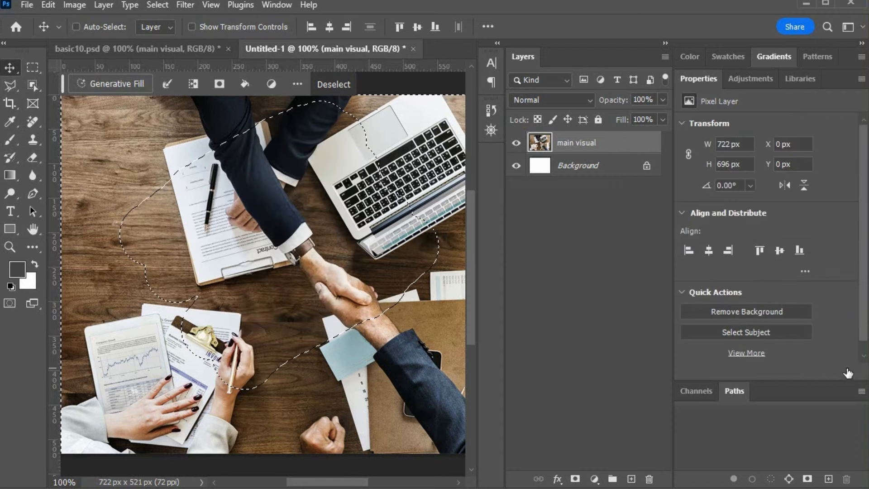
key("ctrl+z")
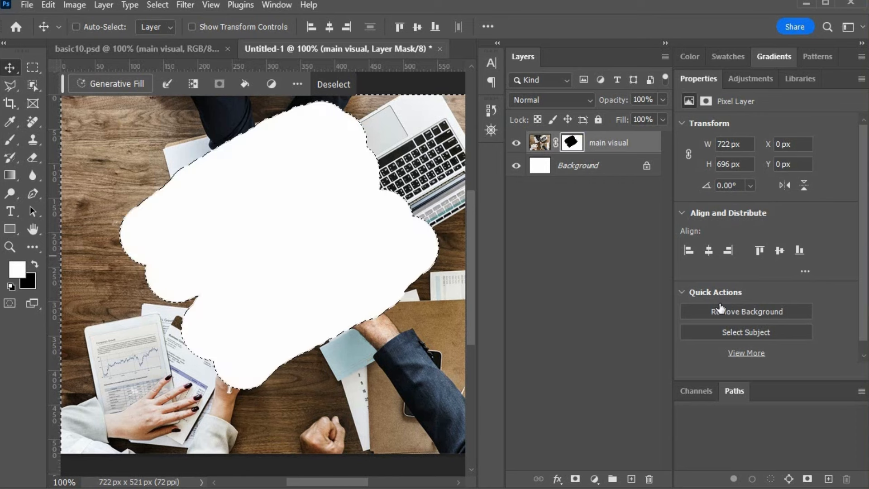
left_click(571, 143)
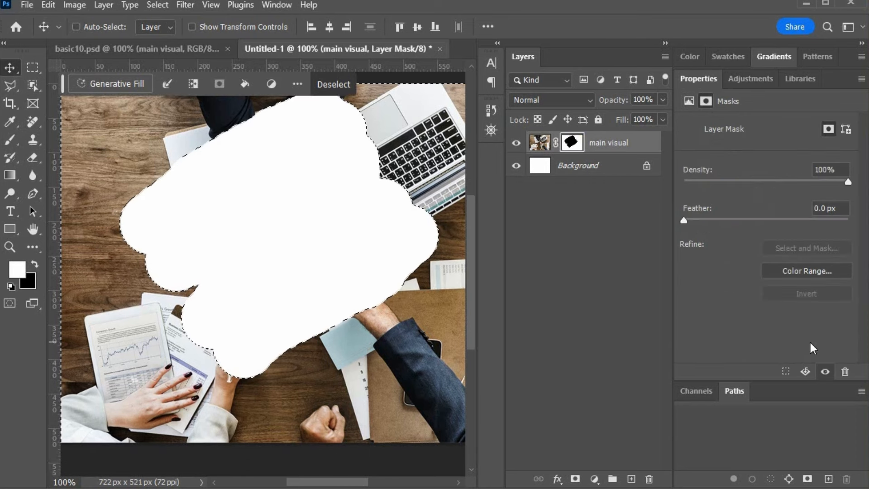
- Deselect the mask-shaped selection and restore it again
scroll(810, 342, "down", 3)
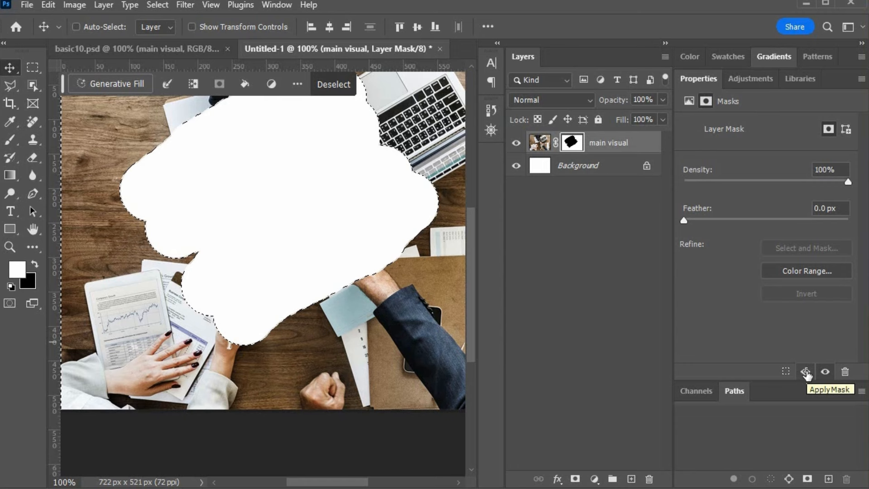
key("ctrl+d")
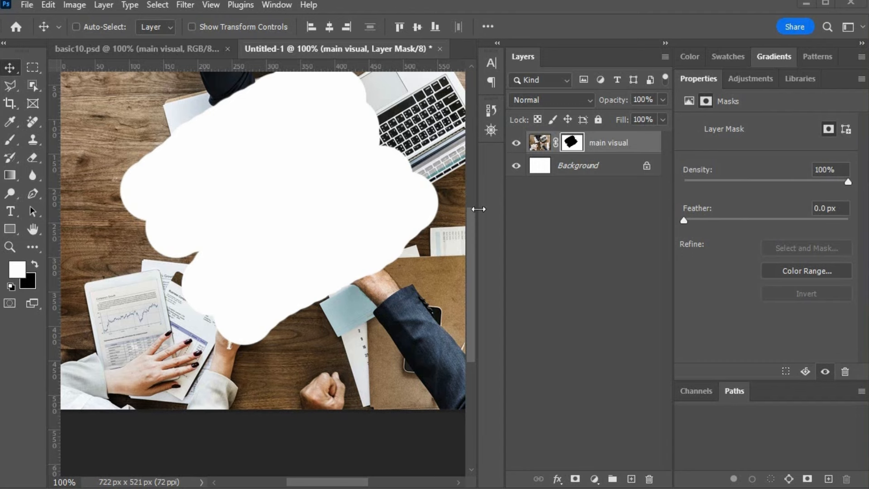
key("ctrl+shift+d")
left_click_drag(471, 223, 474, 199)
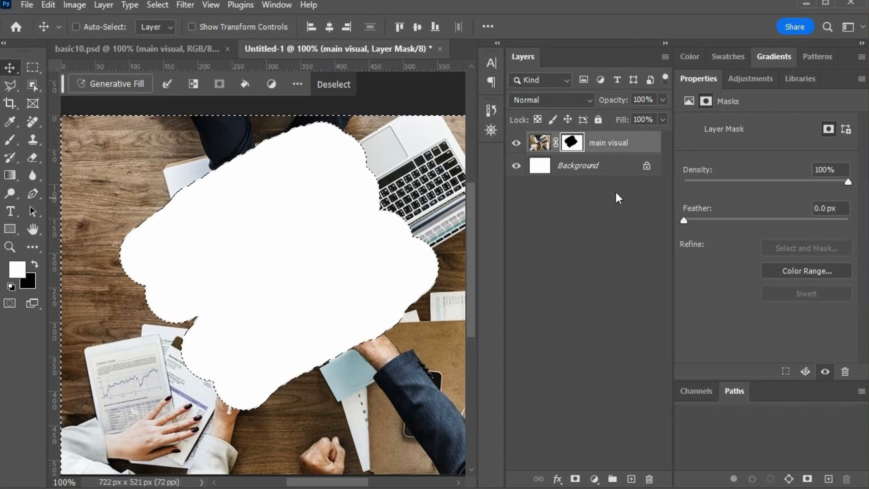
- Delete the main visual layer's mask without applying it, and clear the remaining selection
left_click_drag(573, 144, 649, 479)
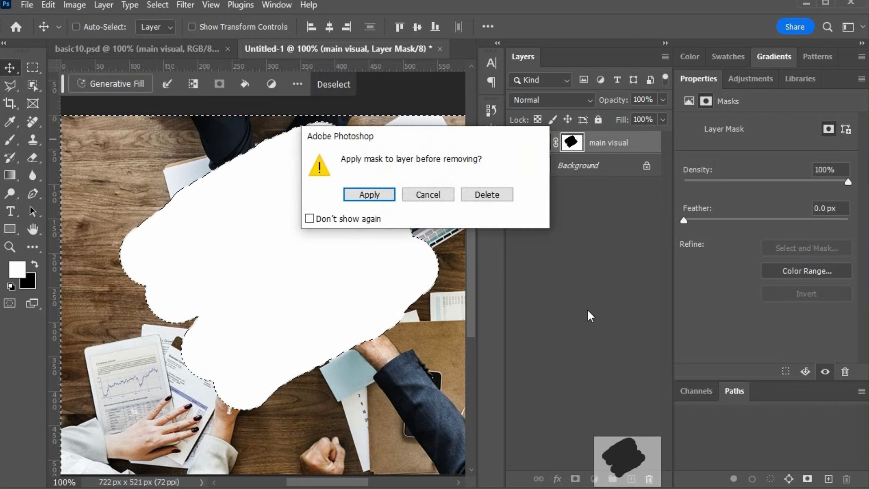
left_click(488, 197)
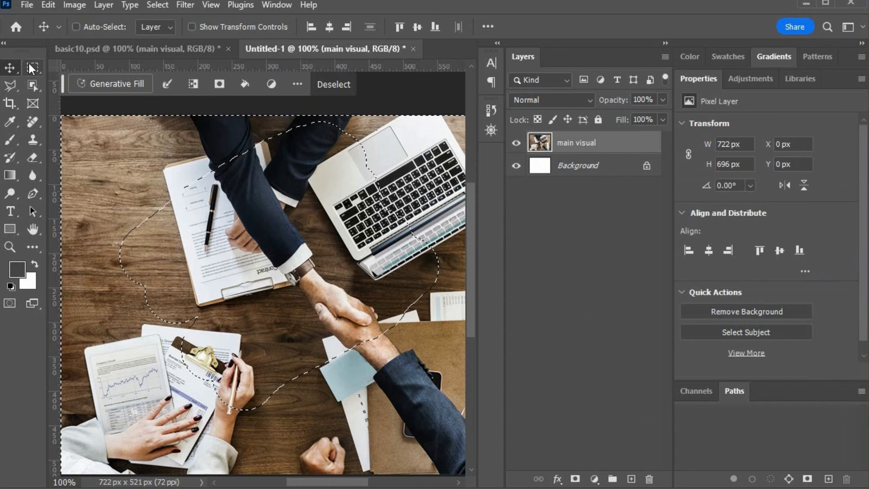
left_click(32, 68)
left_click(105, 183)
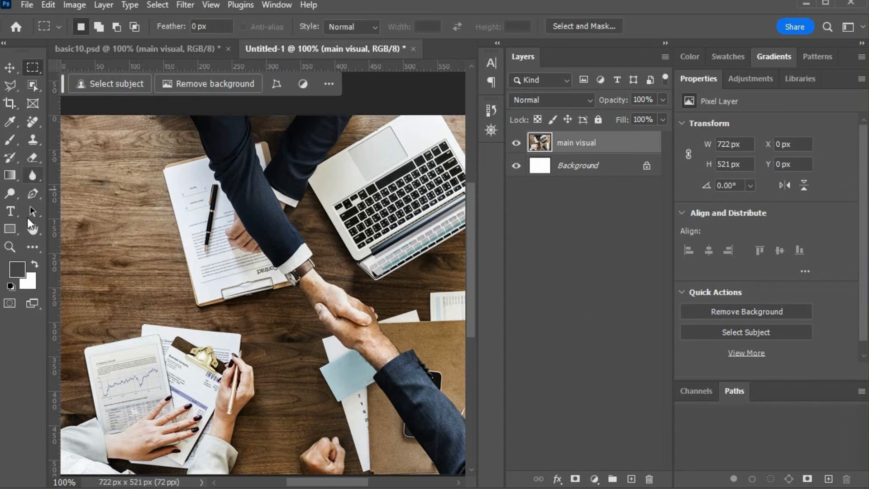
- Set the Rectangle tool's shape fill to bright blue from the recently used colours
left_click(12, 229)
left_click(12, 229)
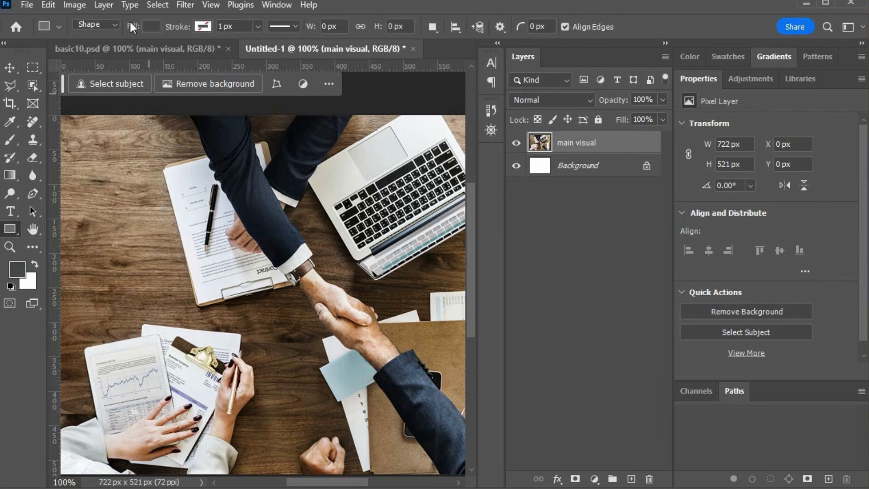
left_click(150, 26)
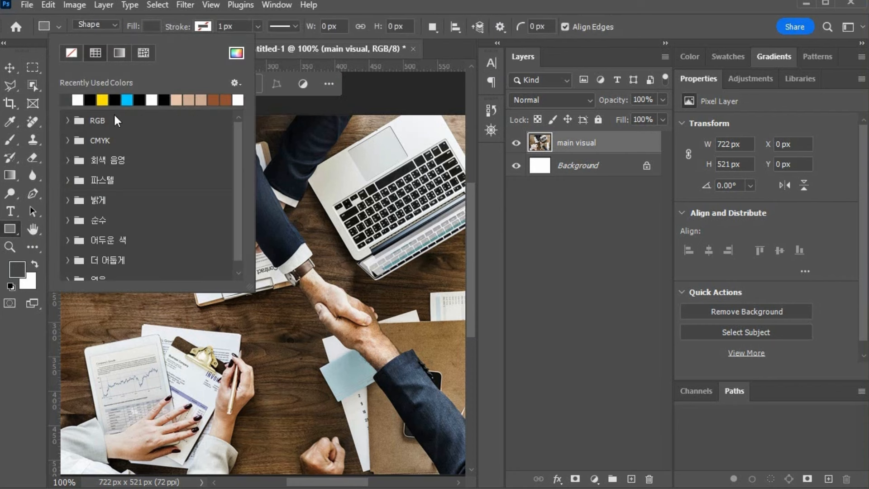
left_click(127, 100)
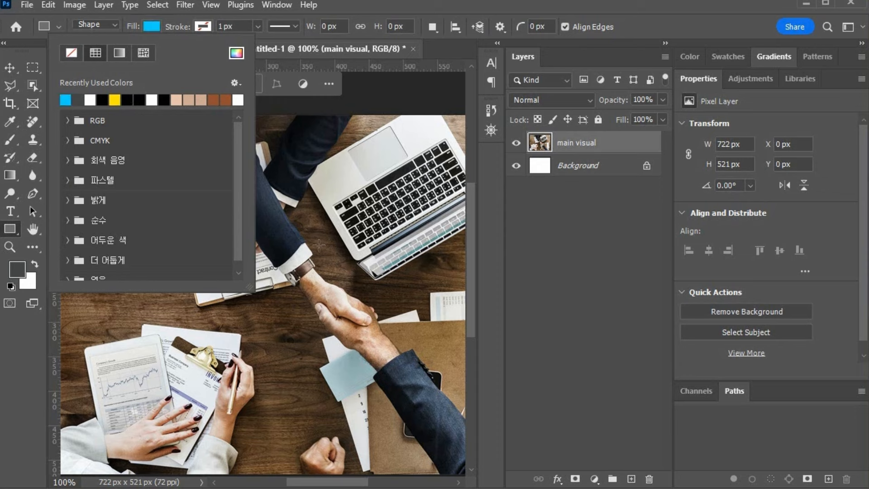
- Draw a bright blue square about 261 × 261 px over the handshake photo and delete it
left_click(288, 268)
left_click(706, 303)
left_click_drag(217, 176, 220, 180)
left_click_drag(321, 265, 431, 360)
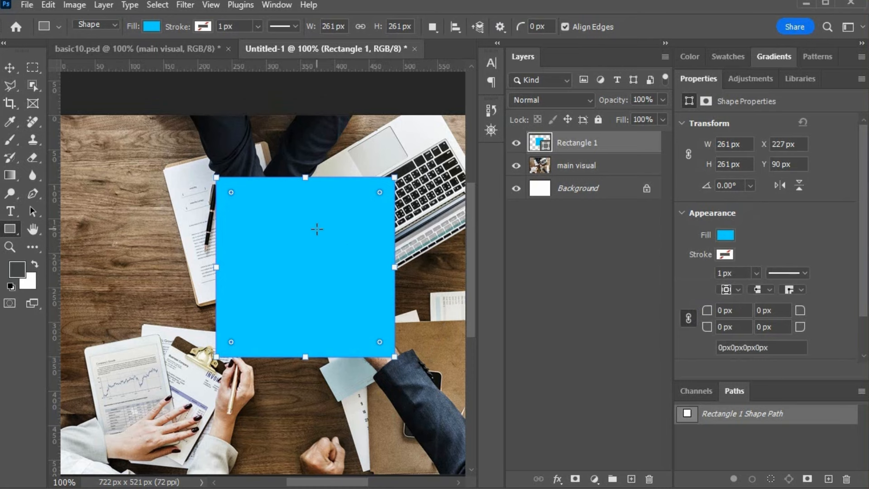
key("Delete")
- Draw a bright blue circle about 328 px in diameter over the handshake with the Ellipse tool, and hide its layer
right_click(7, 230)
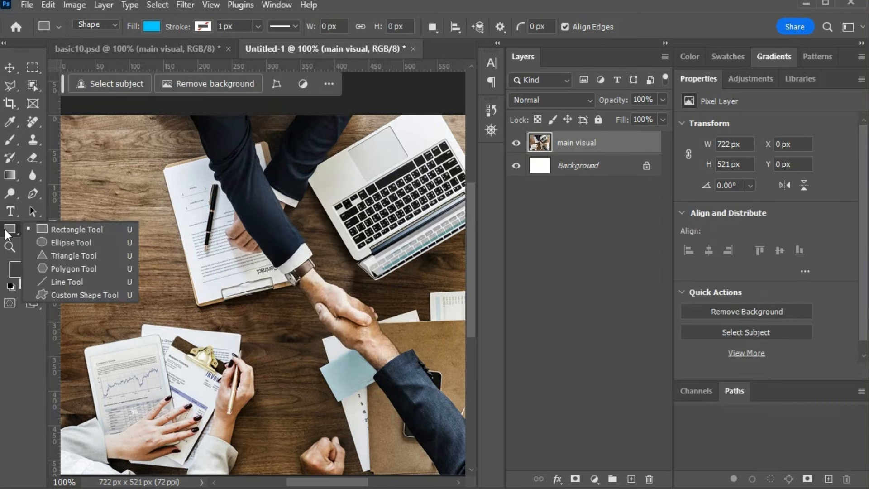
left_click(68, 243)
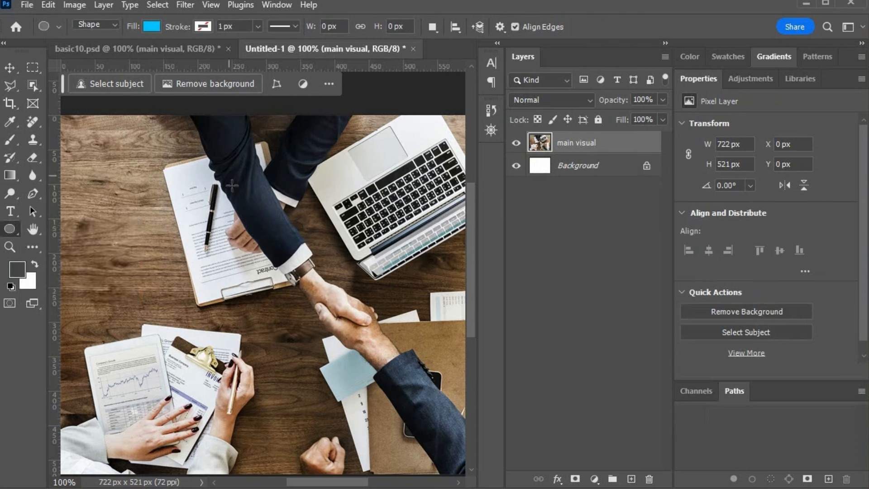
mouse_move(192, 191)
left_mouse_down()
mouse_move(444, 385)
mouse_move(432, 417)
left_mouse_up()
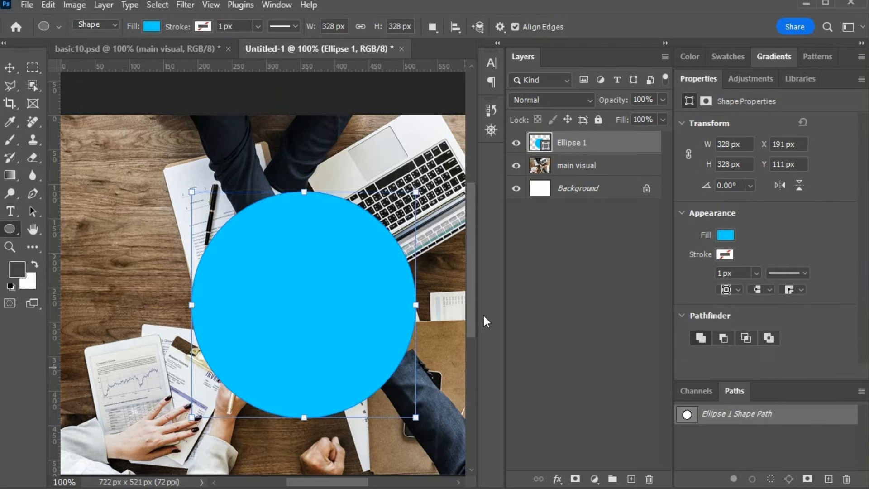
left_click(516, 143)
- On the main visual layer, make a circular selection about 322 px across over the handshake and turn it into a layer mask
left_click(570, 165)
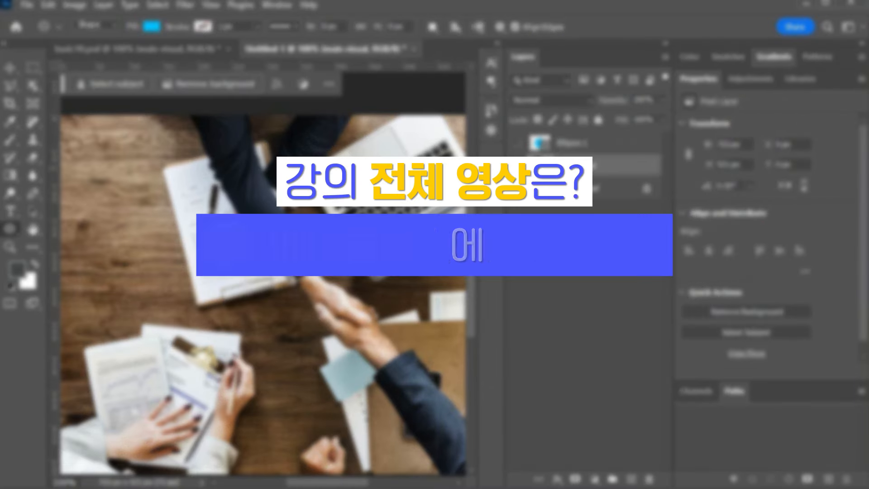
left_click(33, 69)
right_click(34, 71)
left_click(87, 83)
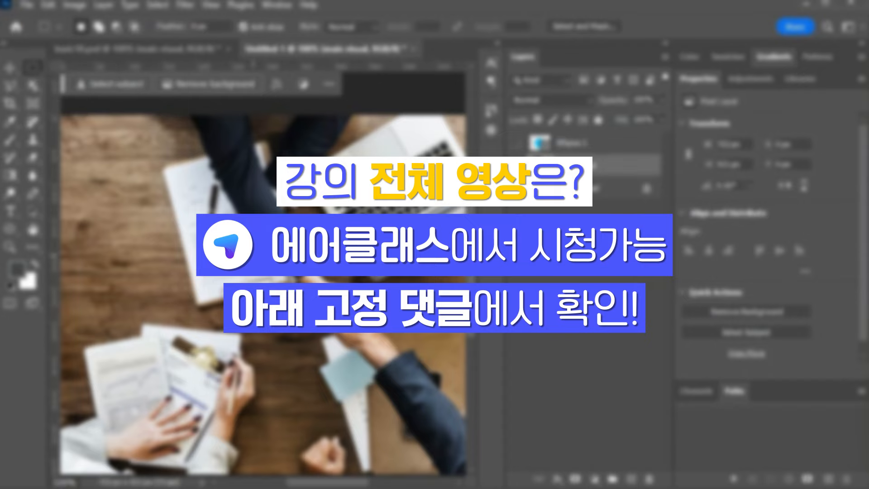
left_click_drag(154, 173, 376, 394)
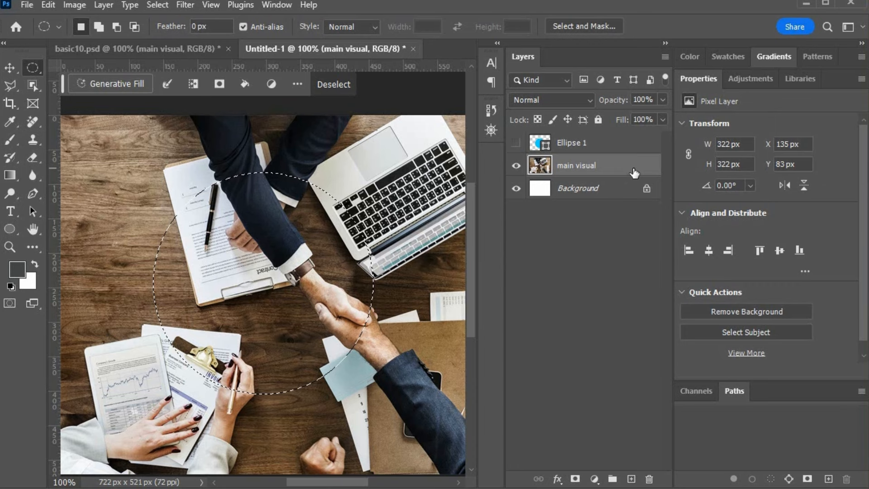
left_click(575, 479)
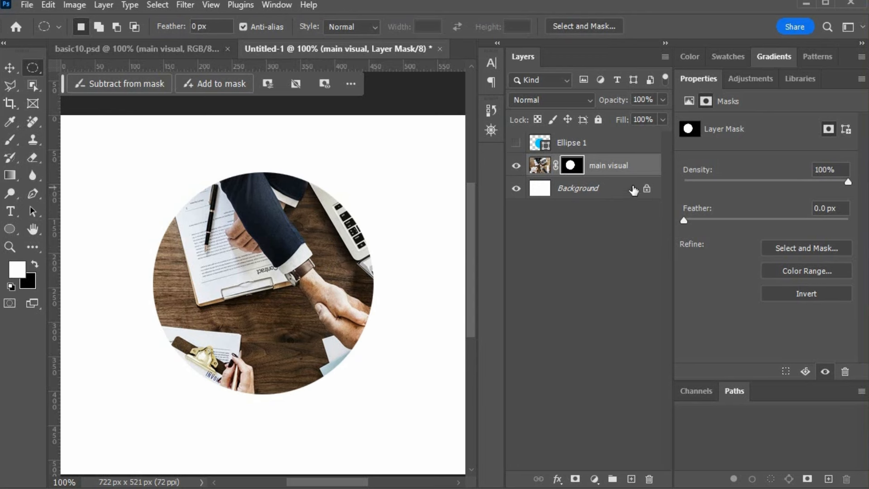
- Delete the main visual layer's mask without applying it, and show the blue circle's layer again
left_click_drag(571, 166, 648, 479)
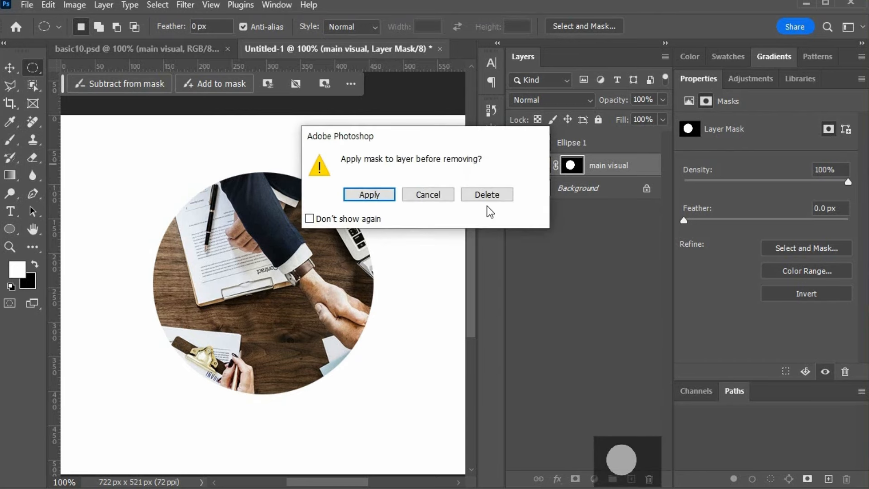
left_click(487, 194)
left_click(515, 143)
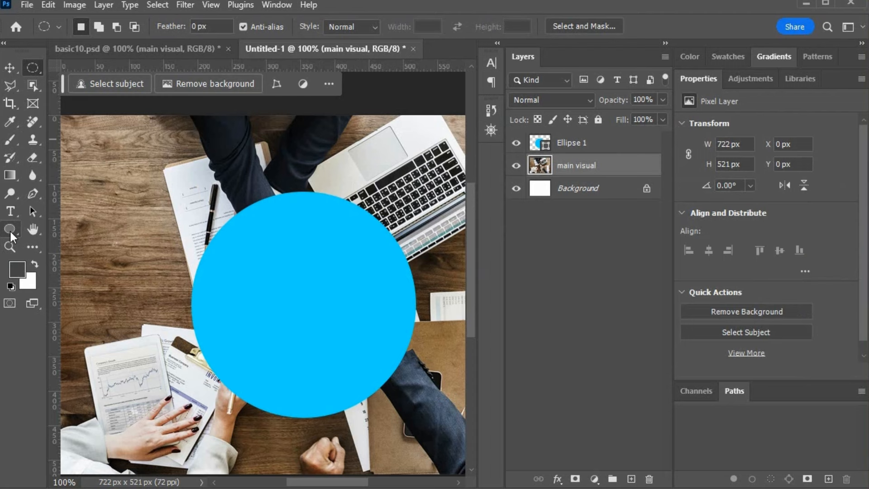
- Move the blue circle's layer below main visual and clip the main visual photo to the circle
left_click(589, 143)
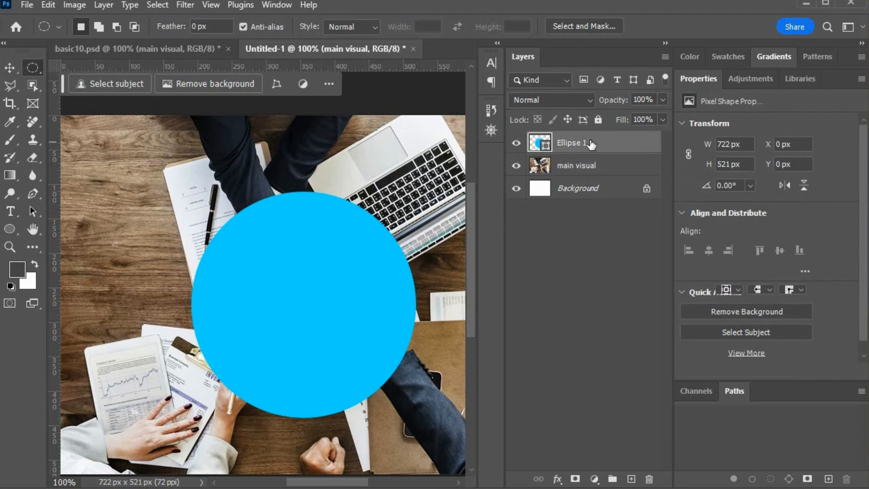
left_click_drag(607, 145, 613, 177)
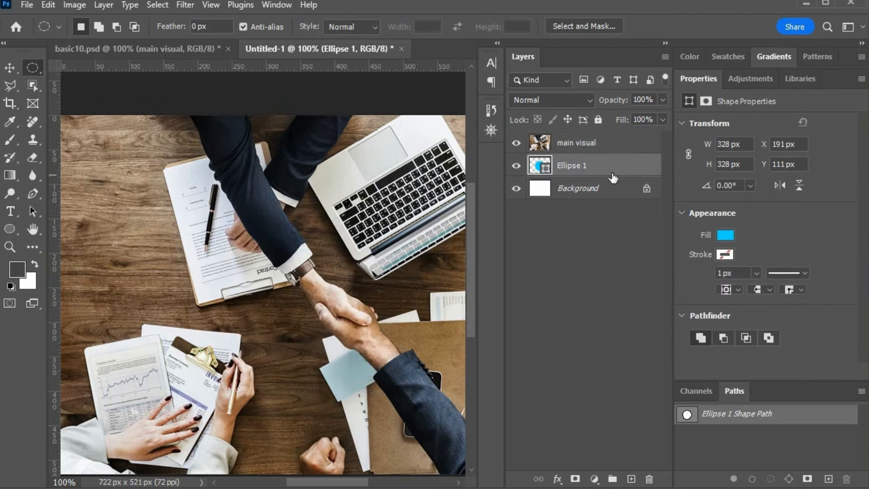
left_click(618, 149, "alt")
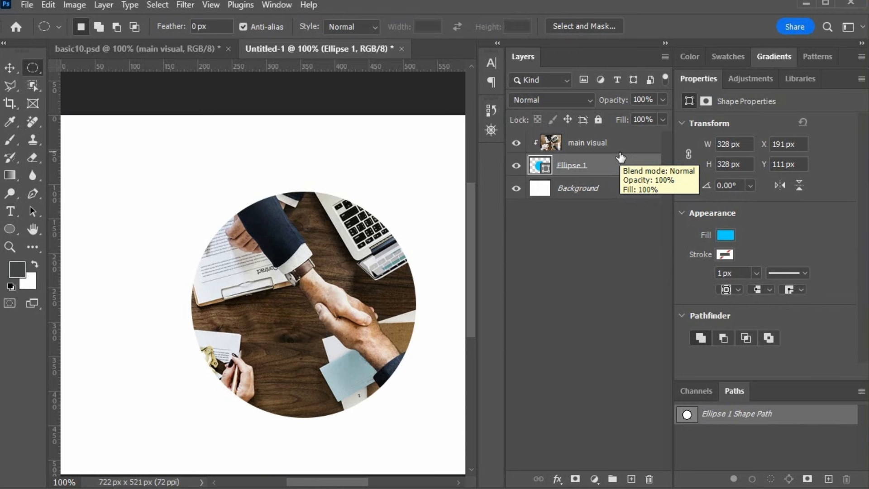
- Delete the blue circle's layer and draw a circular path about 343 px across over the handshake photo with the Ellipse tool in Path mode
left_click_drag(619, 173, 649, 481)
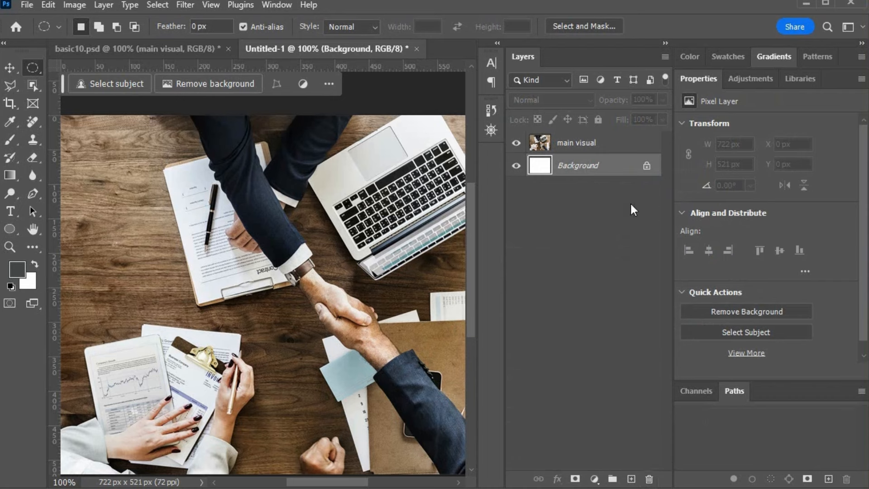
left_click(9, 229)
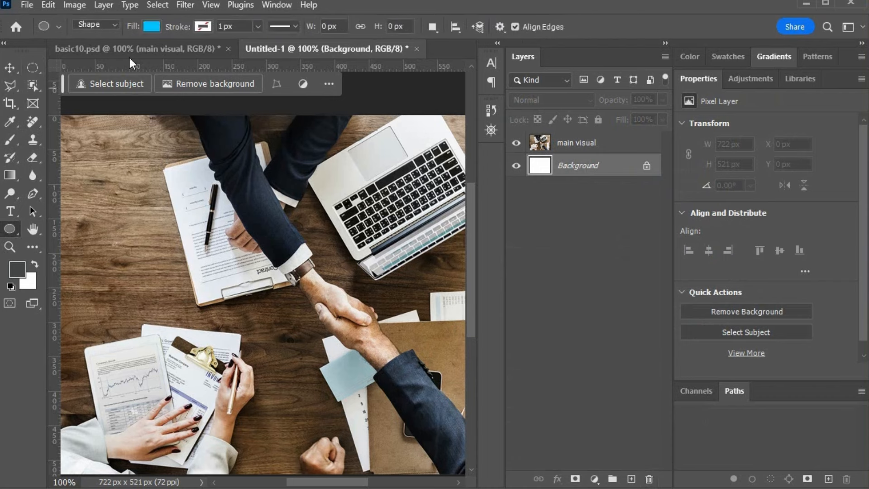
left_click(98, 26)
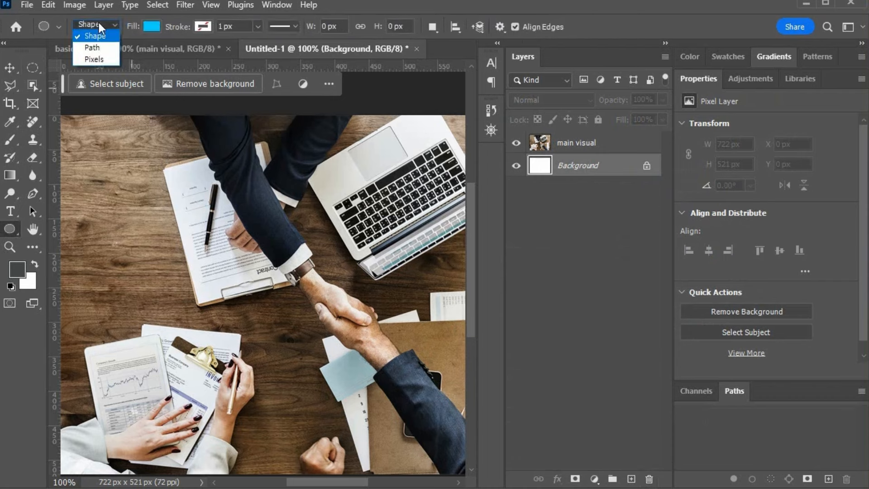
left_click(97, 47)
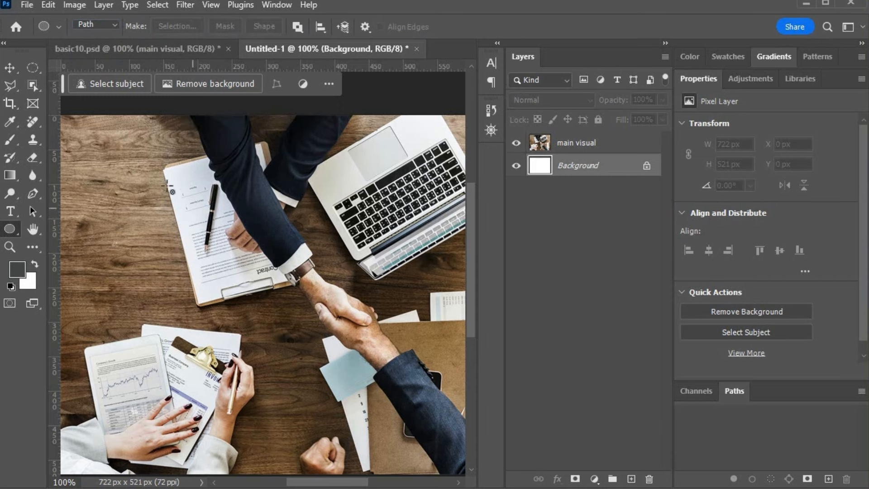
left_click_drag(165, 155, 415, 392)
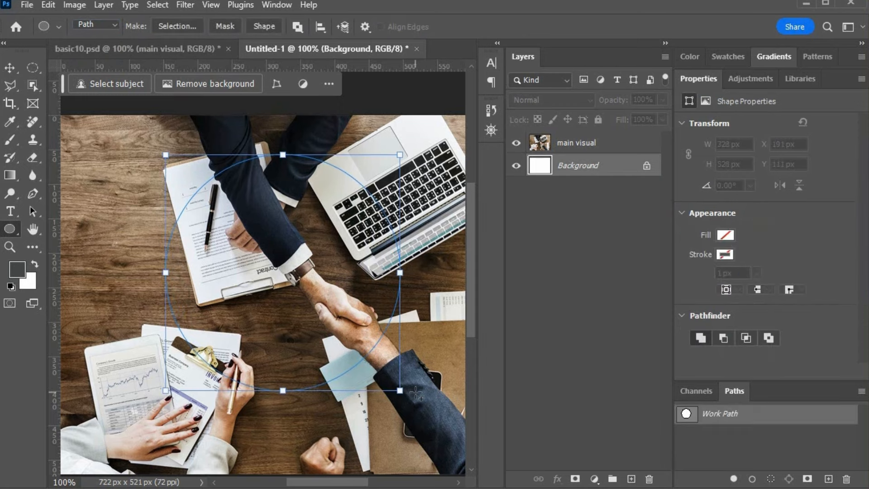
- Add a vector mask to the main visual layer from the current circular path
left_click(610, 149)
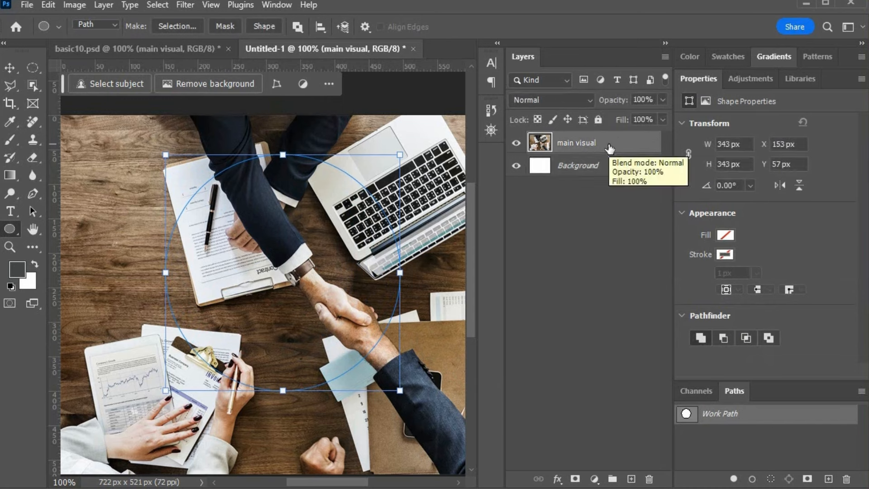
right_click(609, 149)
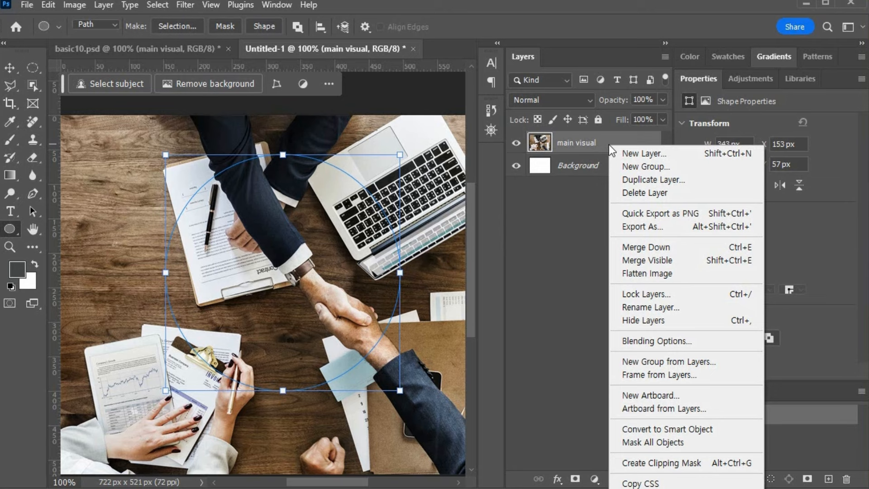
left_click(105, 6)
left_click(105, 6)
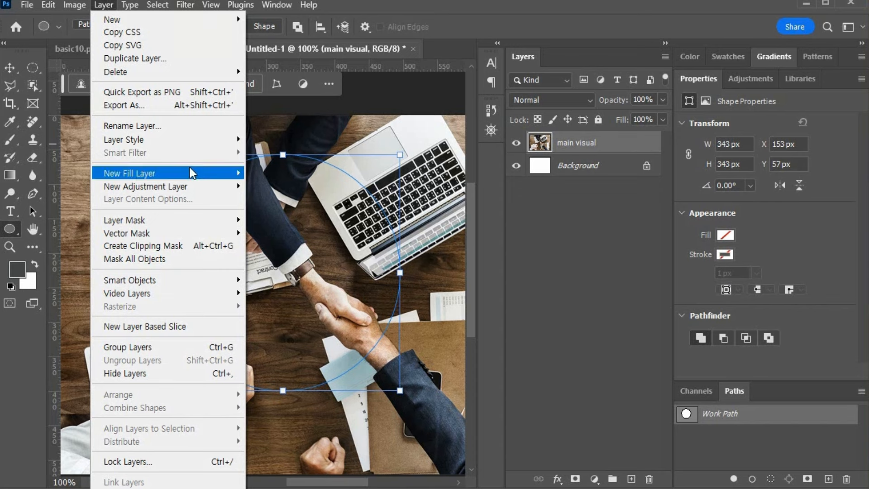
mouse_move(197, 240)
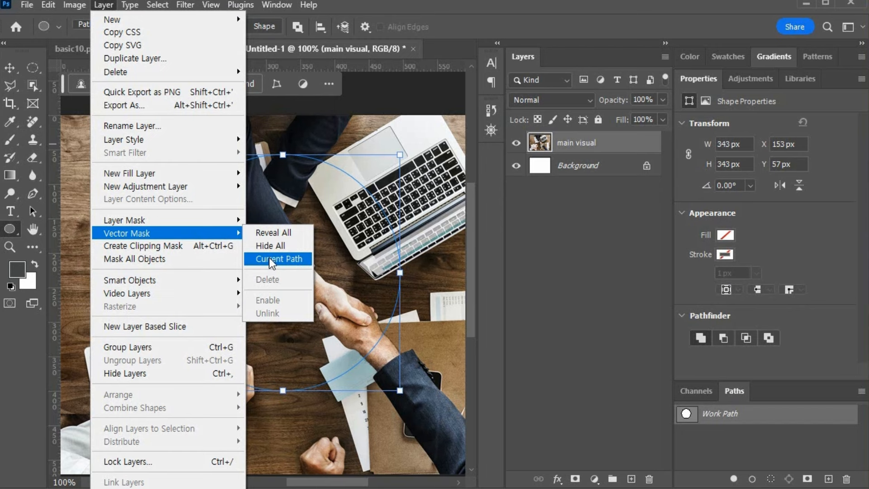
left_click(293, 259)
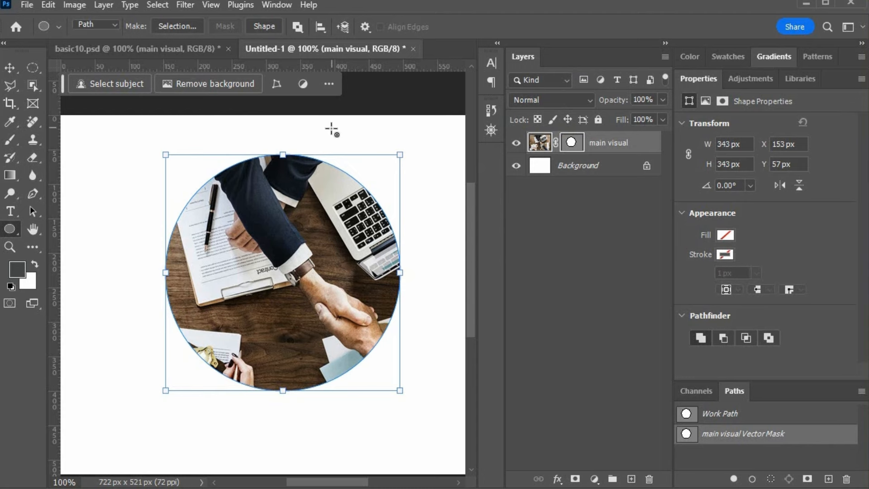
- Stretch the vector mask's circle into an ellipse about 381 × 337 px and undo the change
left_click_drag(399, 154, 426, 159)
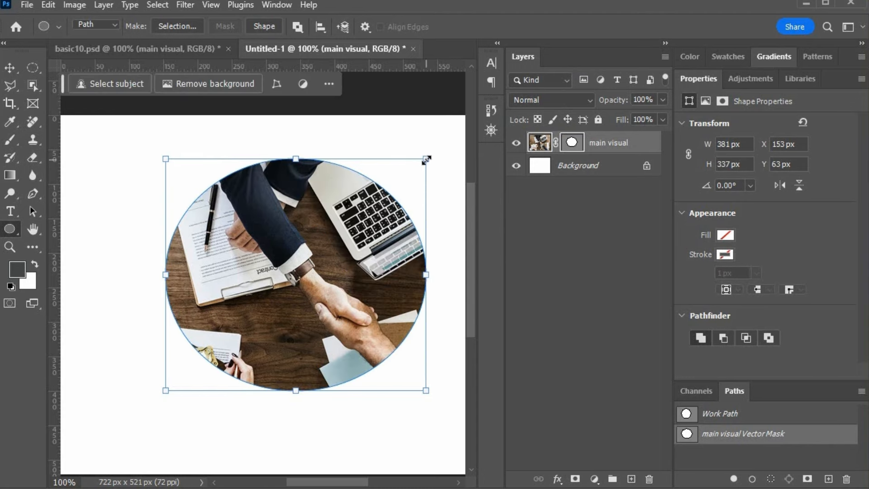
key("ctrl+z")
key("ctrl+z")
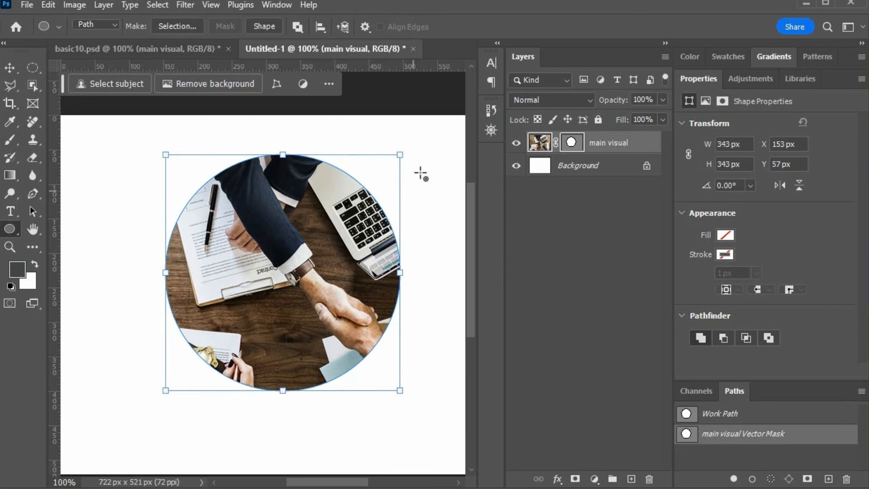
- Shrink the vector mask's circle proportionally to about 255 px across, keeping its lower-left corner fixed
left_click_drag(396, 156, 339, 218)
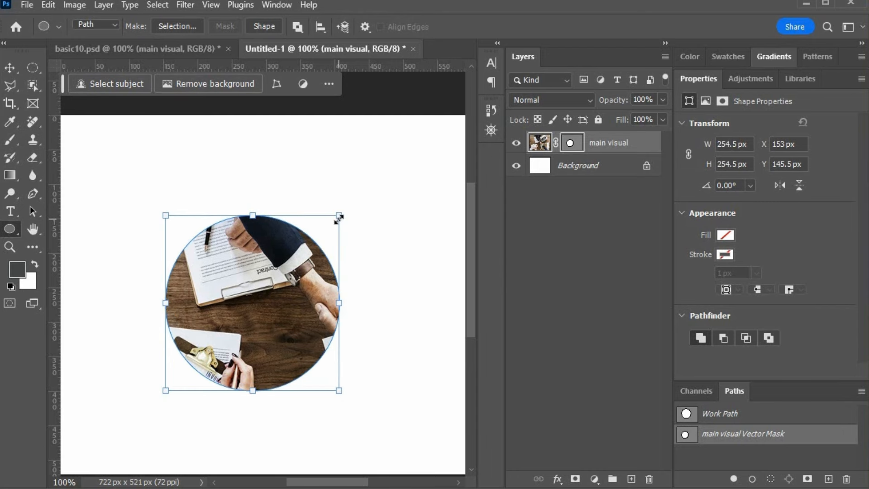